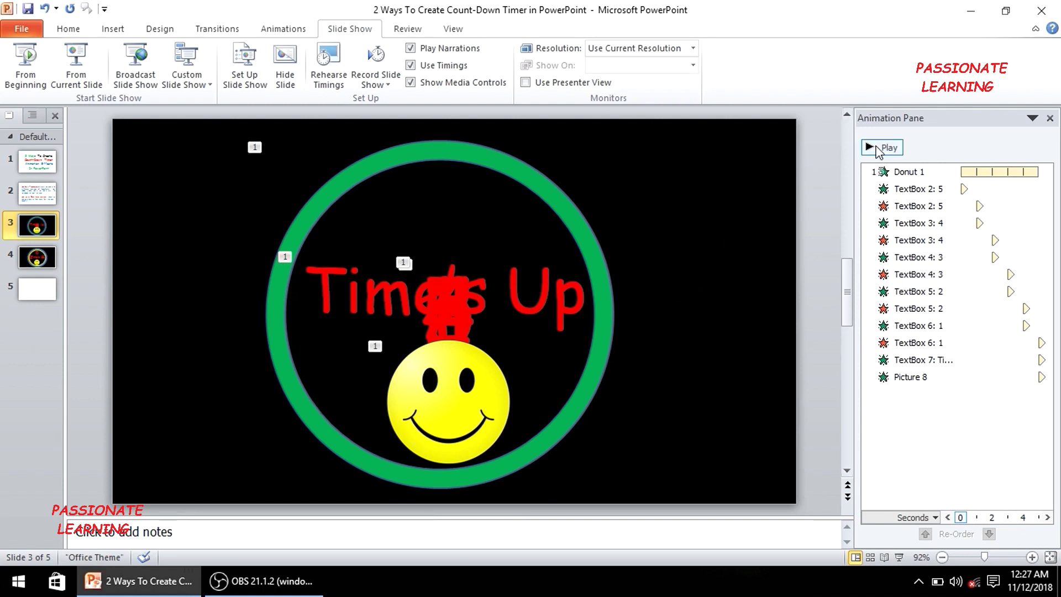
# Preview the animations, then add a Blank-layout slide after the Times Up slide
pyautogui.click(878, 148)
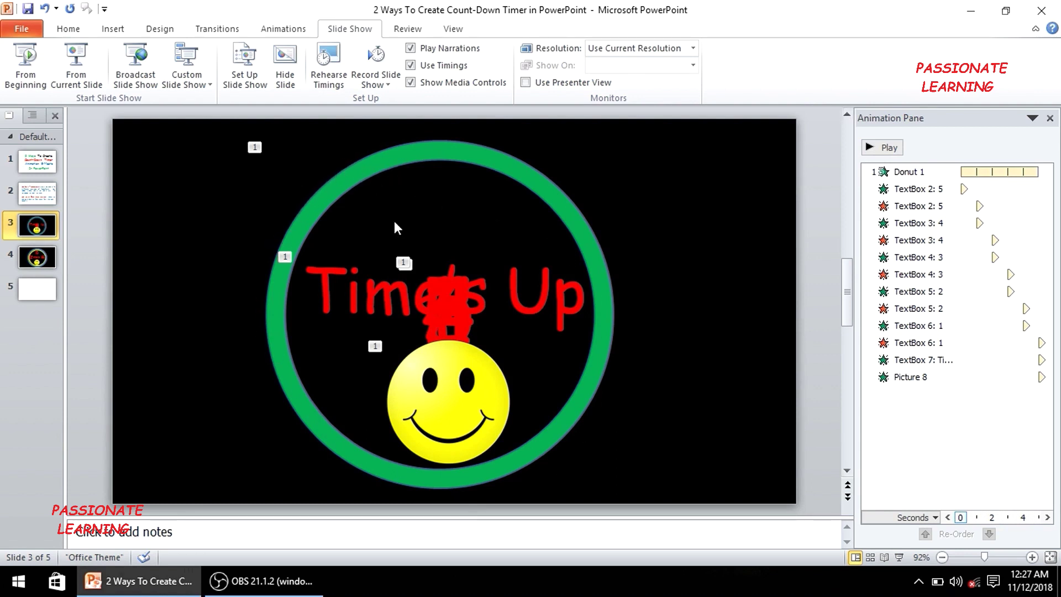
pyautogui.click(74, 32)
pyautogui.click(145, 86)
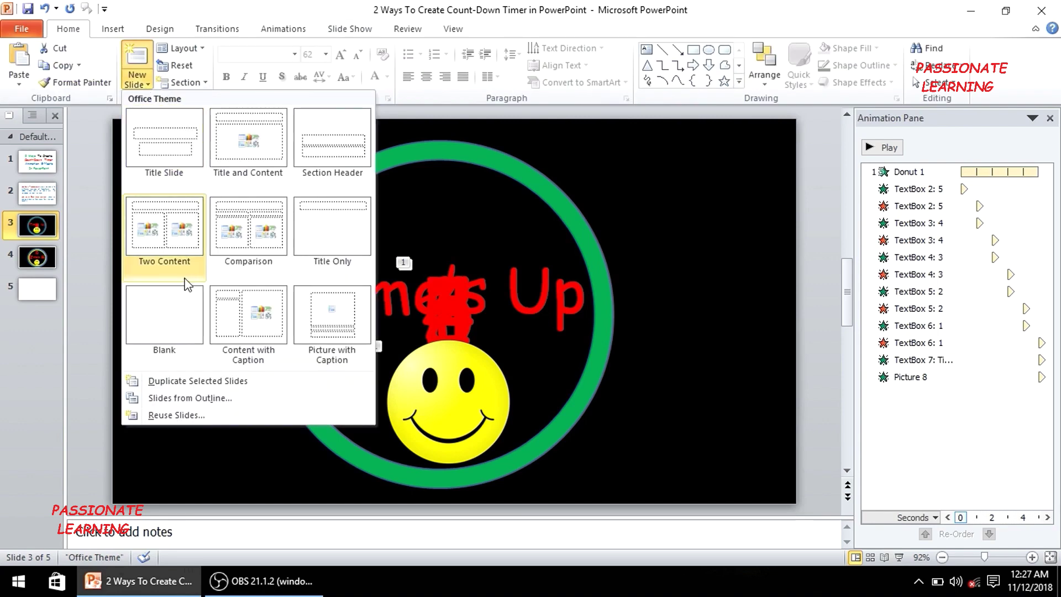
pyautogui.click(188, 316)
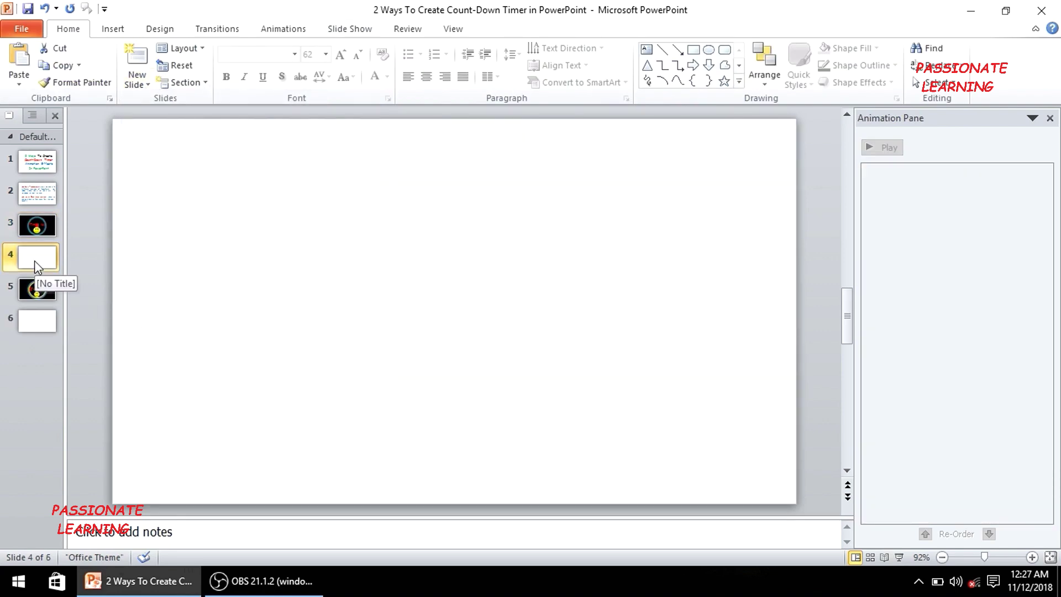
pyautogui.click(27, 222)
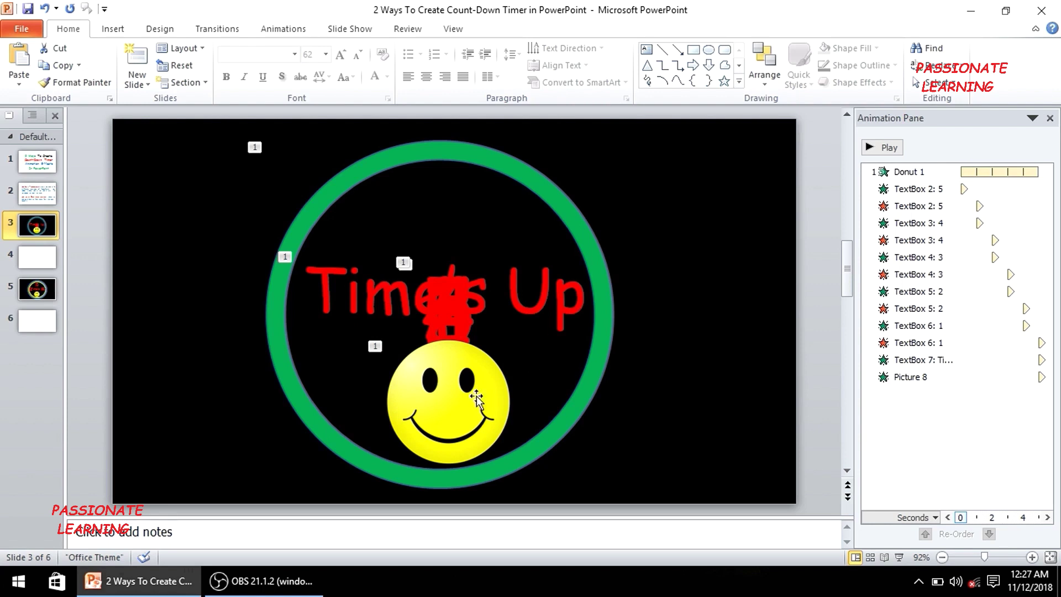
pyautogui.click(44, 255)
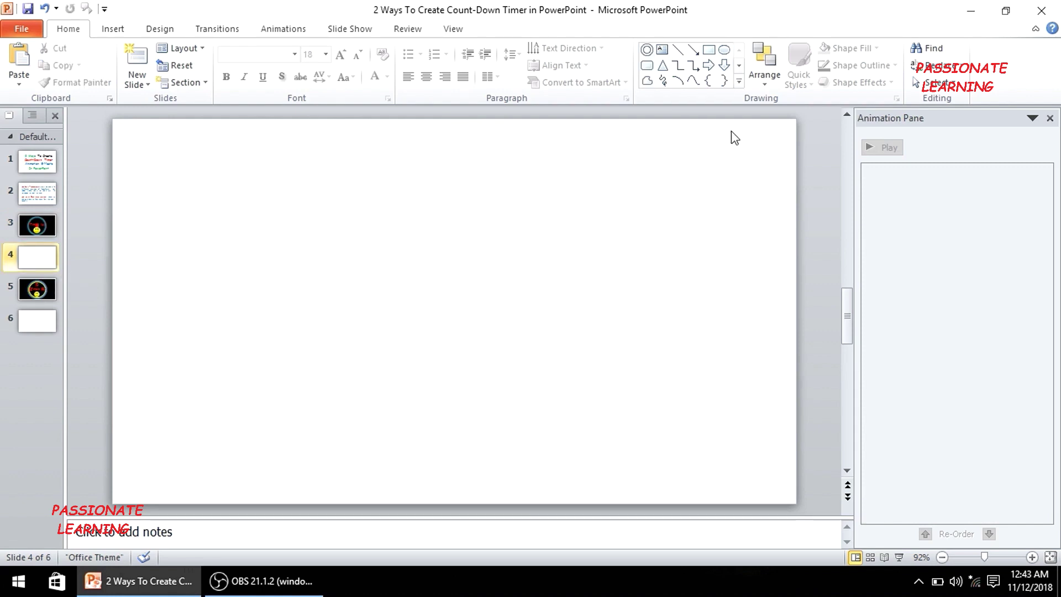
pyautogui.click(738, 82)
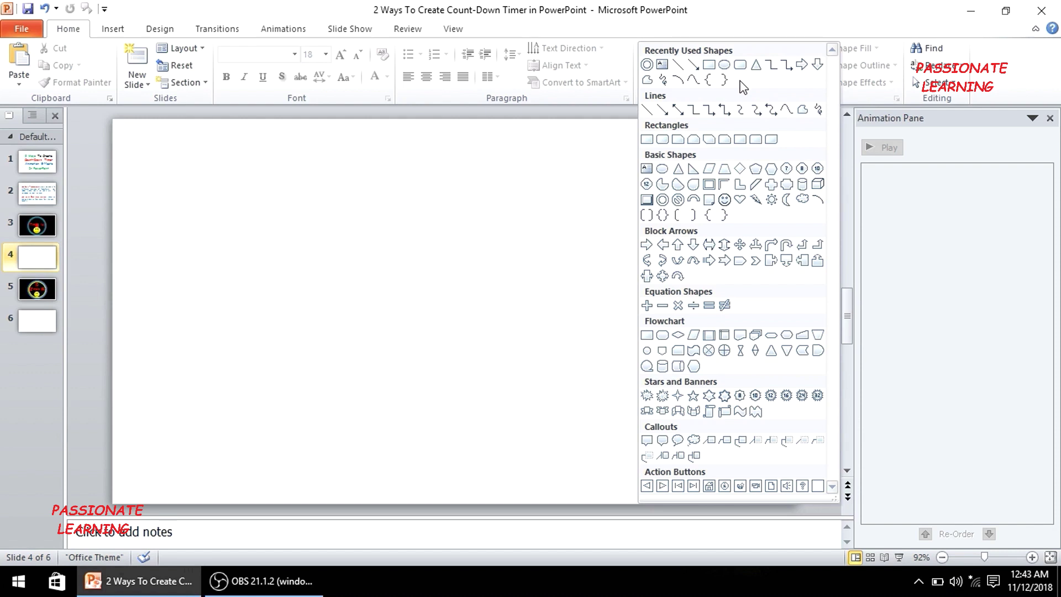
# Draw a large donut on the slide's left half and widen its hole into a thin ring
pyautogui.click(663, 200)
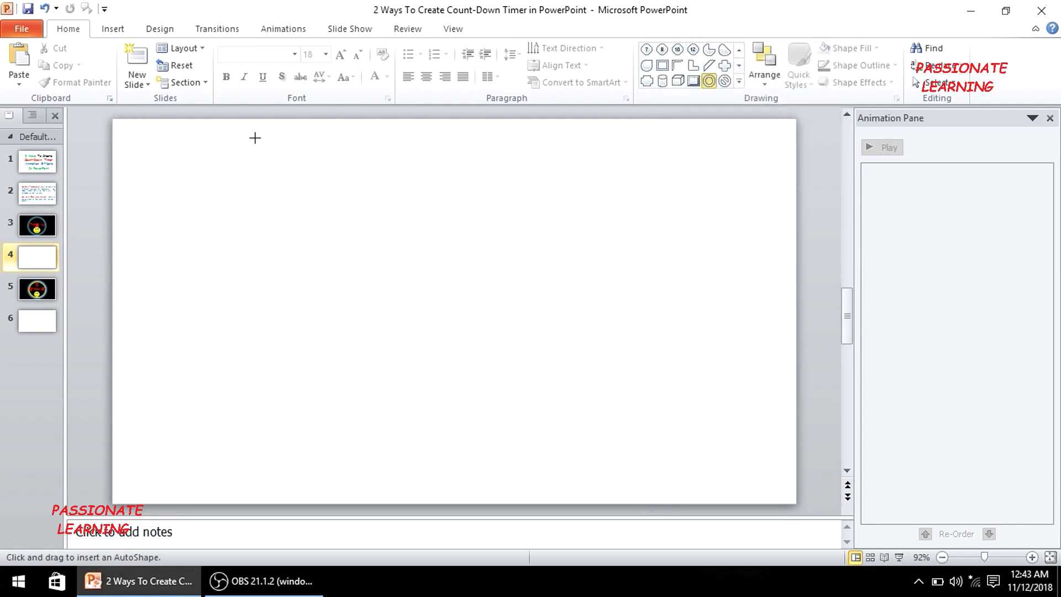
pyautogui.moveTo(258, 131)
pyautogui.mouseDown()
pyautogui.moveTo(343, 180)
pyautogui.moveTo(461, 286)
pyautogui.moveTo(606, 489)
pyautogui.mouseUp()
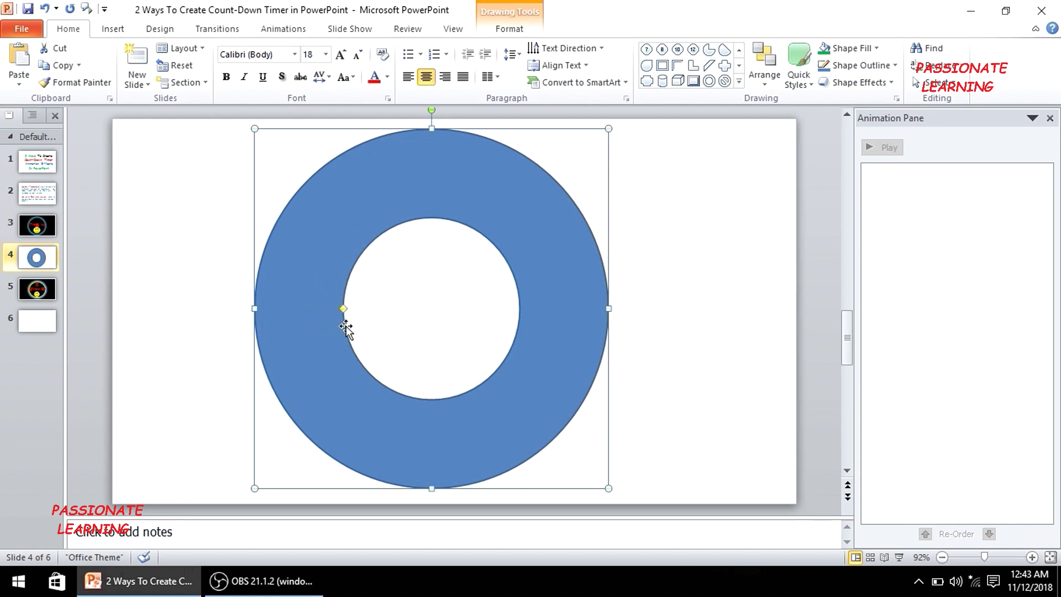
pyautogui.moveTo(343, 309); pyautogui.dragTo(274, 307)
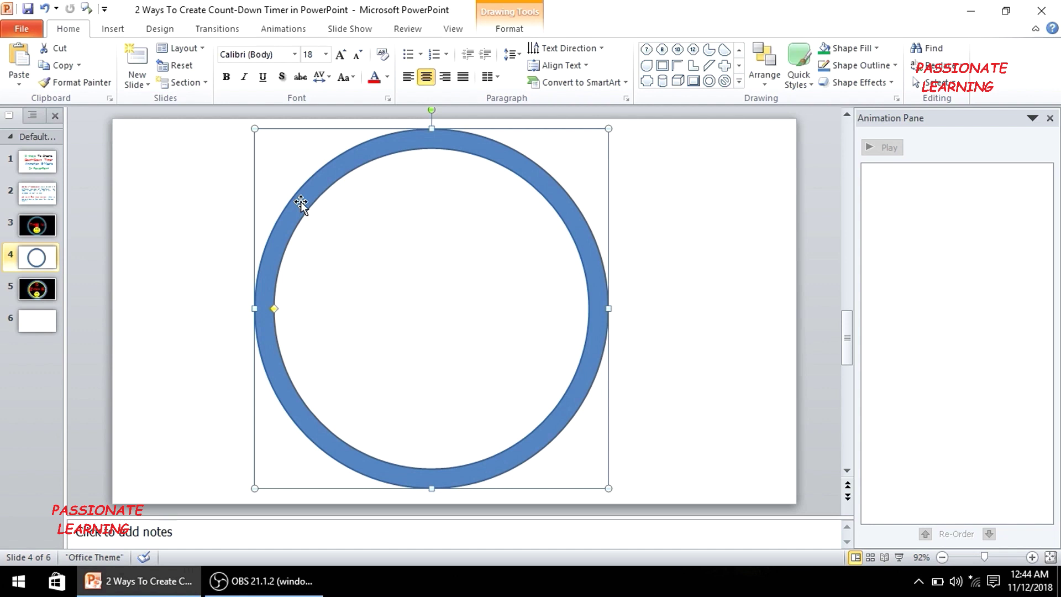
# Fill the ring with green
pyautogui.doubleClick(418, 145)
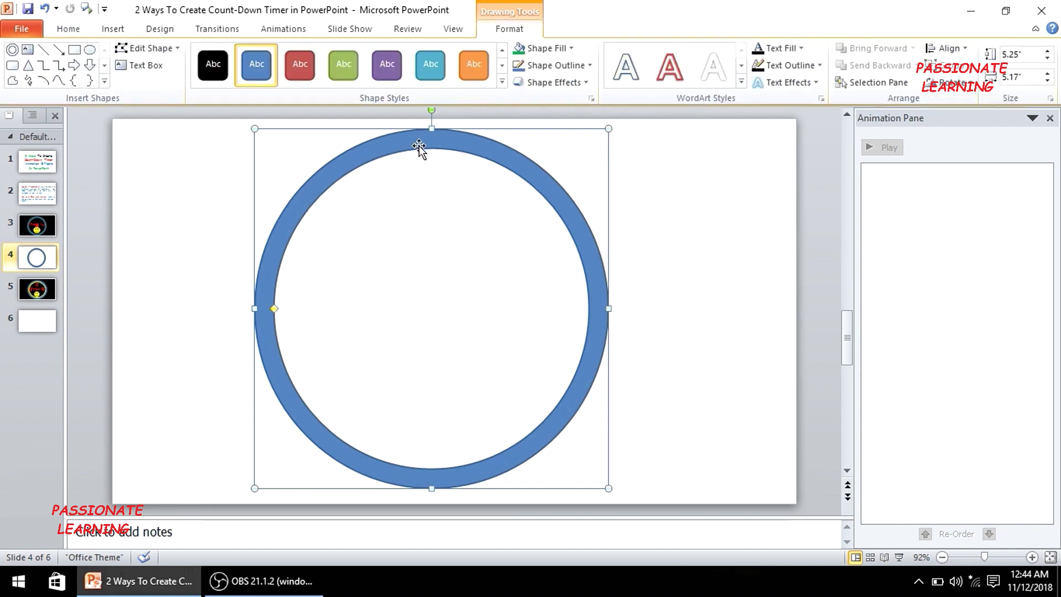
pyautogui.click(571, 48)
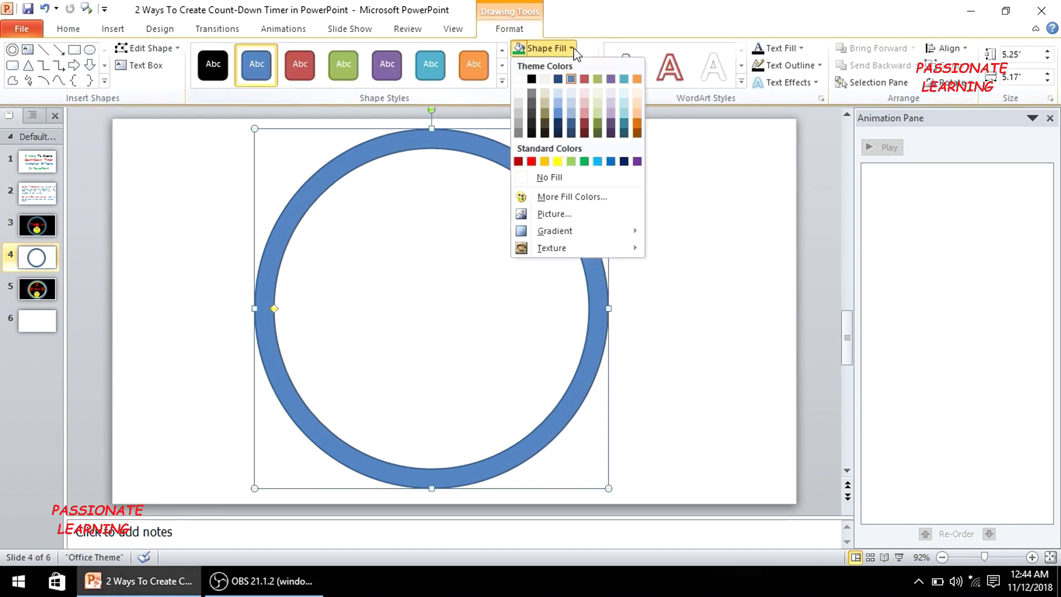
pyautogui.click(587, 165)
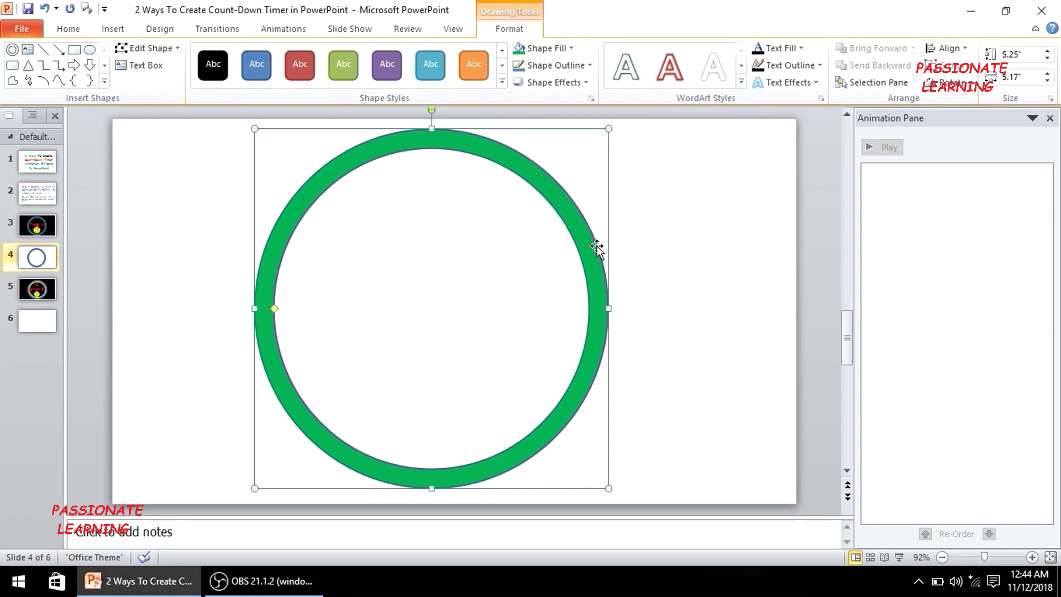
pyautogui.click(678, 247)
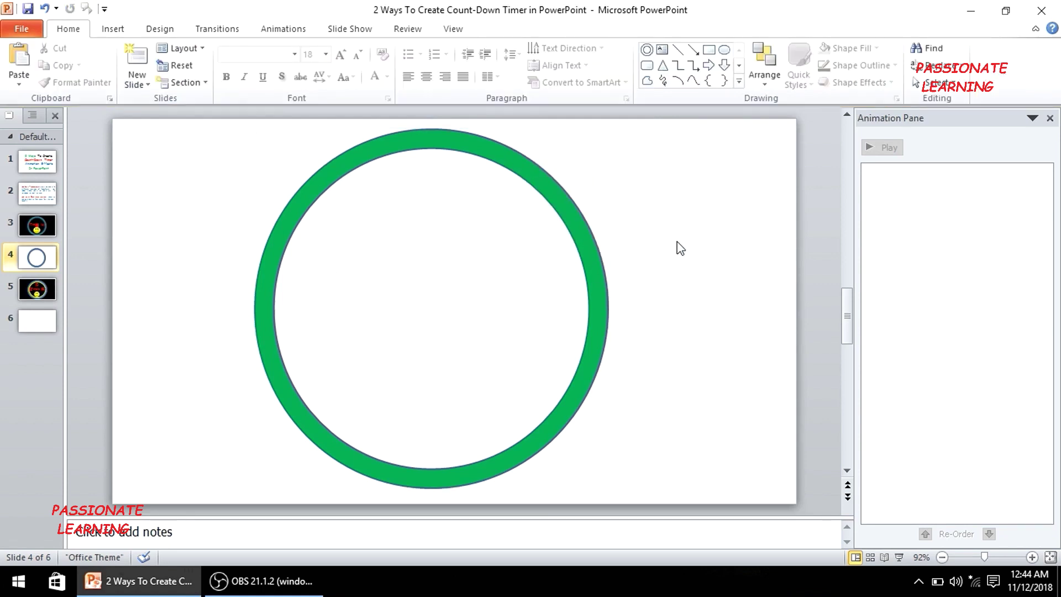
# Add a text box containing 5 to the right of the ring
pyautogui.click(114, 31)
pyautogui.click(416, 65)
pyautogui.moveTo(648, 169)
pyautogui.mouseDown()
pyautogui.moveTo(753, 247)
pyautogui.moveTo(748, 310)
pyautogui.moveTo(734, 311)
pyautogui.mouseUp()
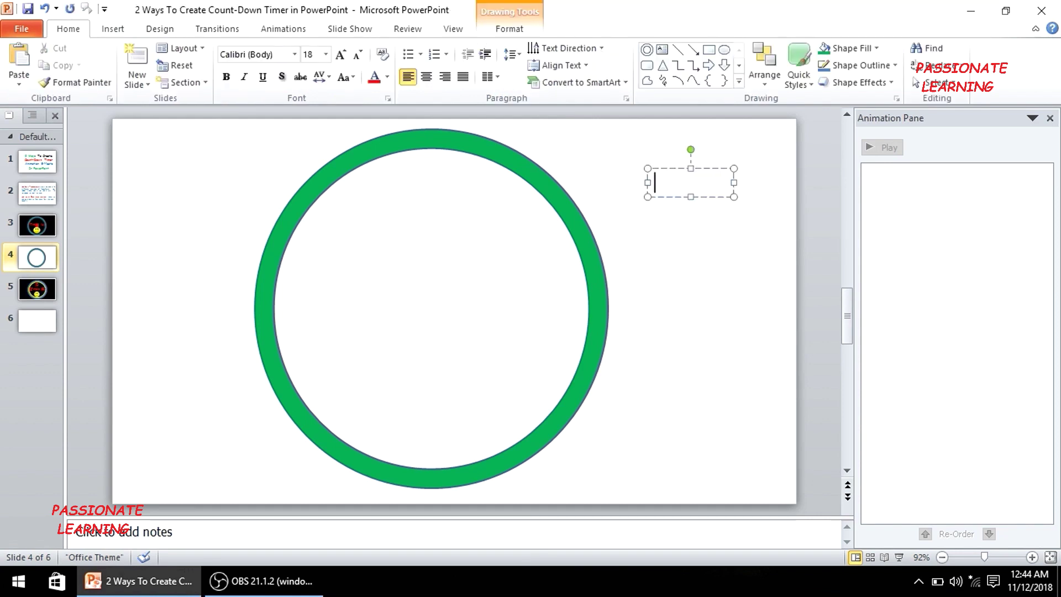
pyautogui.write('5')
pyautogui.hotkey('ctrl', 'a')
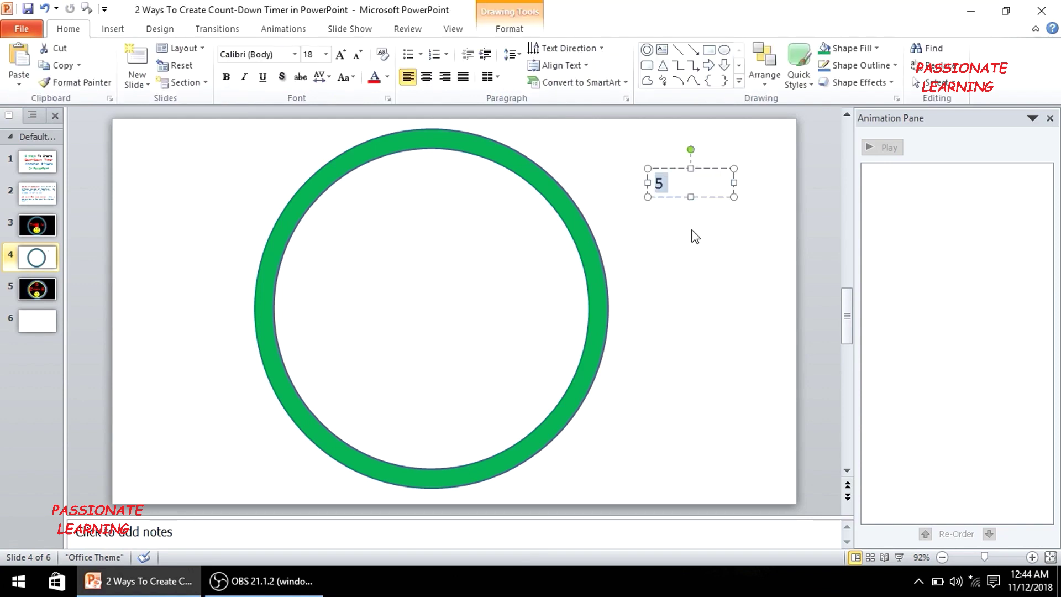
# Make the 5 red, size 96, in Comic Sans MS
pyautogui.click(376, 84)
pyautogui.click(337, 55)
pyautogui.click(337, 55)
pyautogui.click(338, 55)
pyautogui.click(338, 55)
pyautogui.click(339, 57)
pyautogui.click(339, 57)
pyautogui.click(339, 56)
pyautogui.click(339, 57)
pyautogui.click(339, 56)
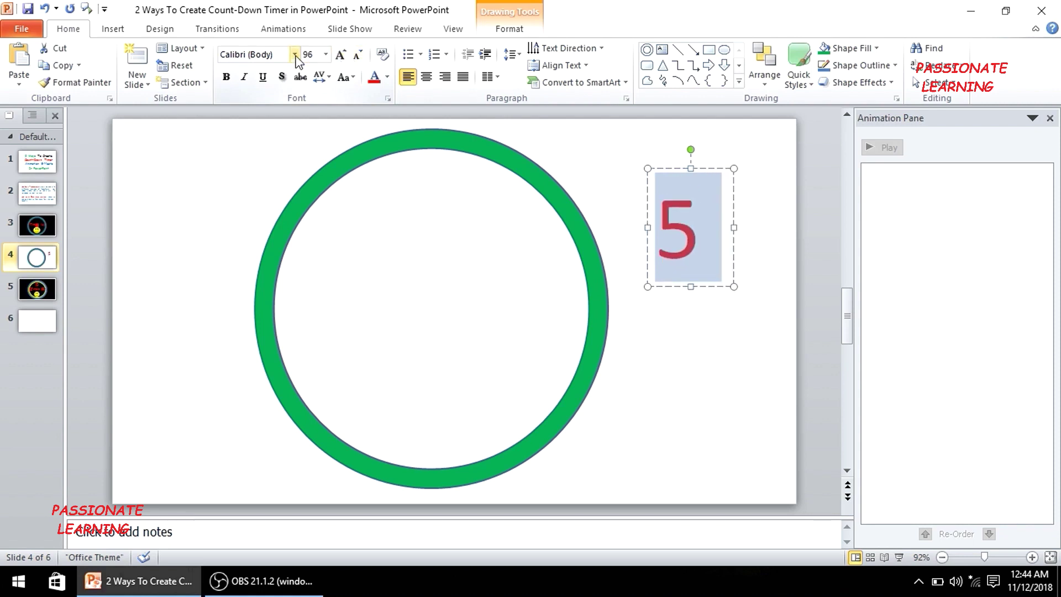
pyautogui.click(295, 56)
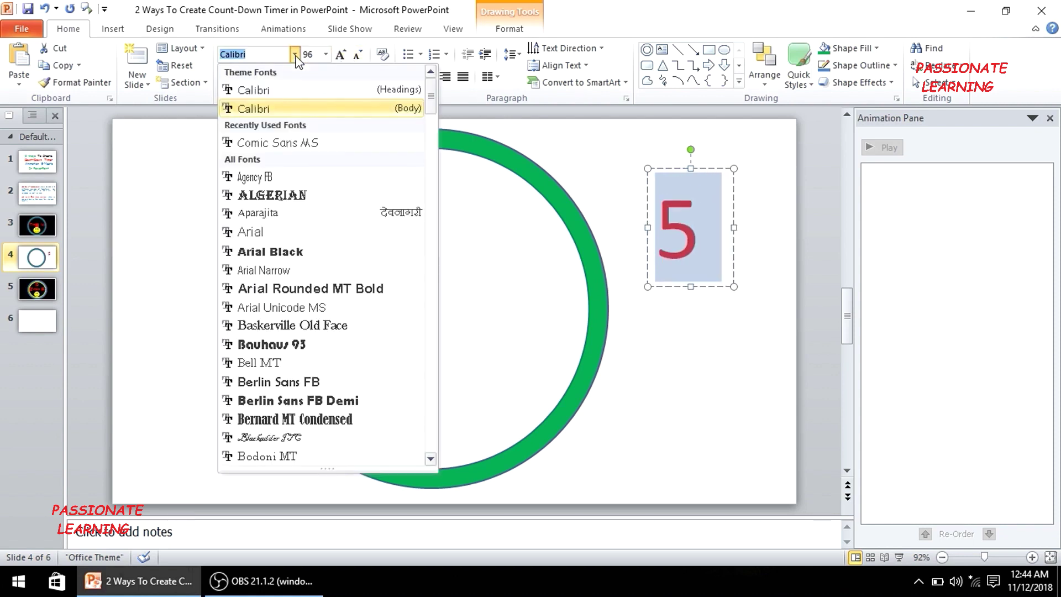
pyautogui.click(291, 139)
# Narrow the 5 box and paste a copy below it, changed to 4
pyautogui.click(711, 280)
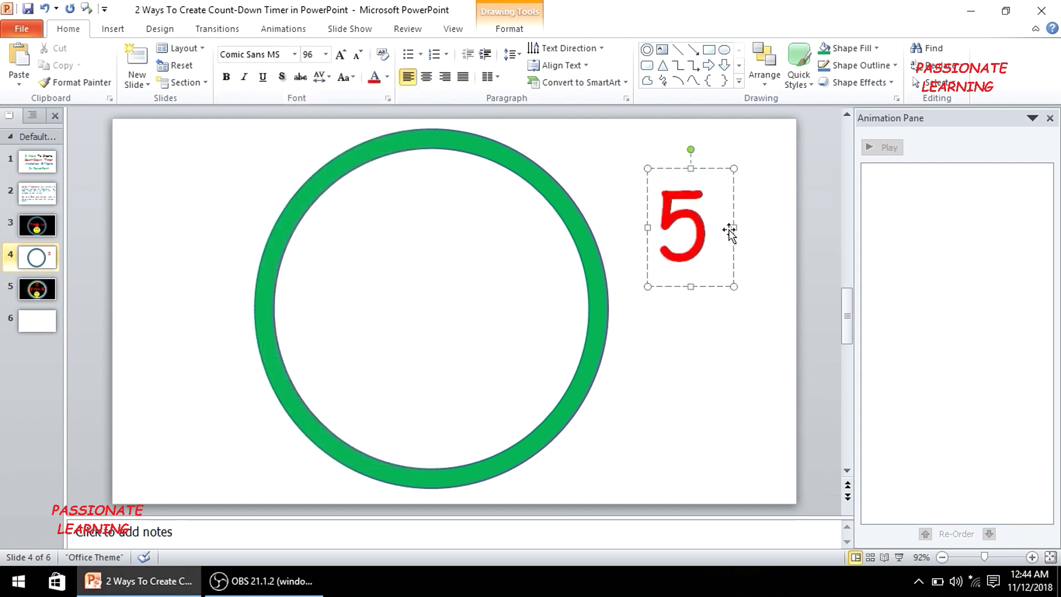
pyautogui.click(731, 227)
pyautogui.moveTo(731, 227); pyautogui.dragTo(710, 227)
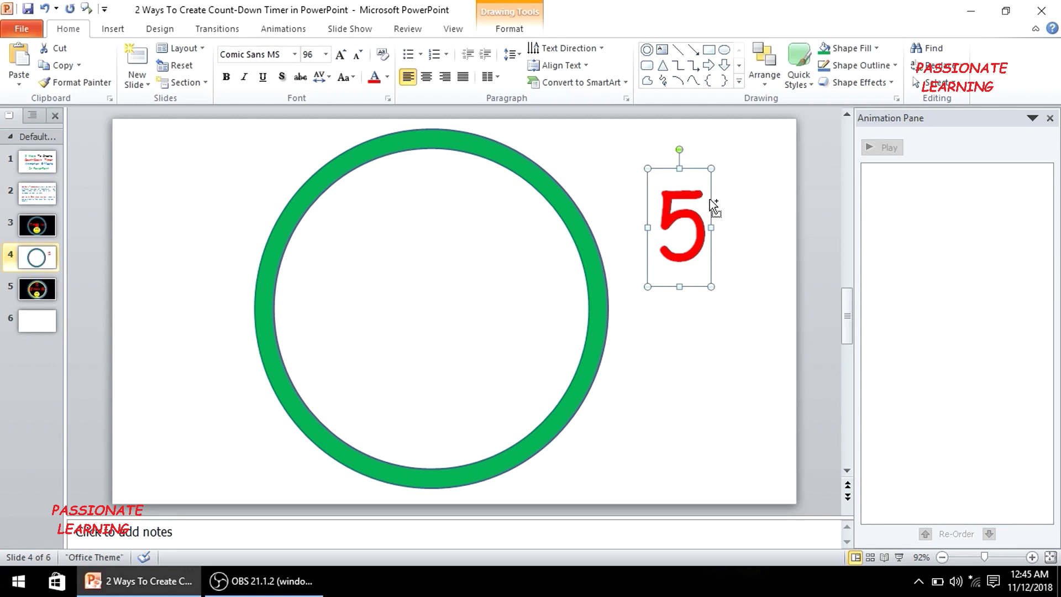
pyautogui.hotkey('ctrl', 'v')
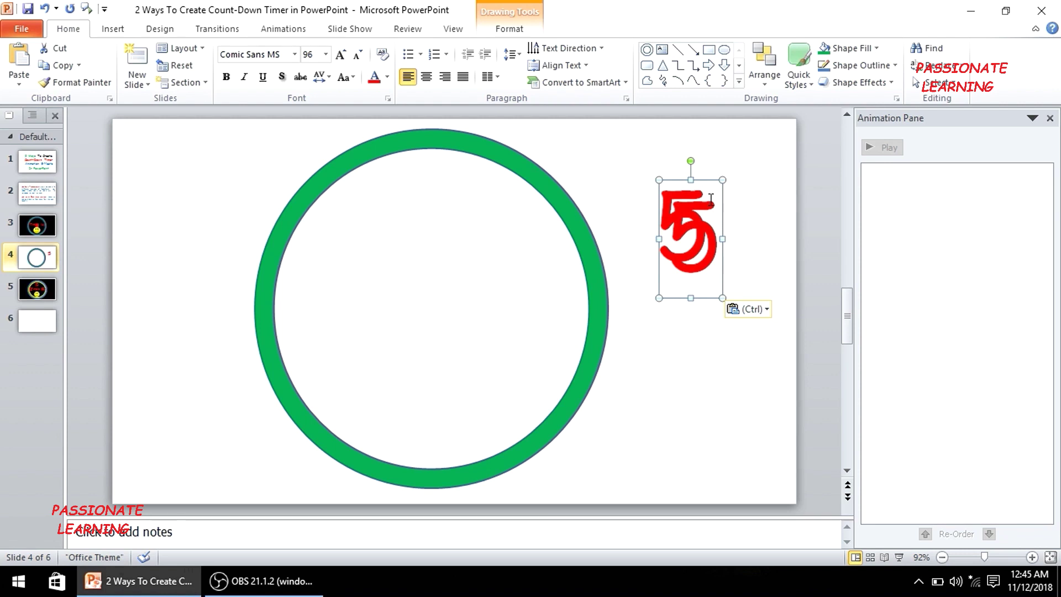
pyautogui.moveTo(709, 295); pyautogui.dragTo(686, 380)
pyautogui.click(693, 337)
pyautogui.press('BackSpace')
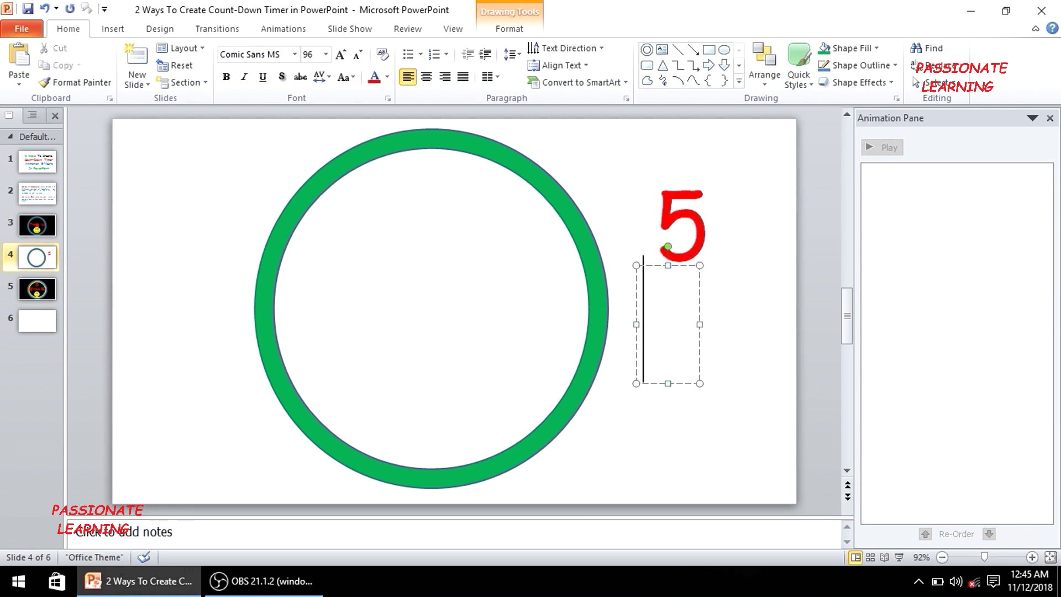
pyautogui.write('4')
pyautogui.click(718, 432)
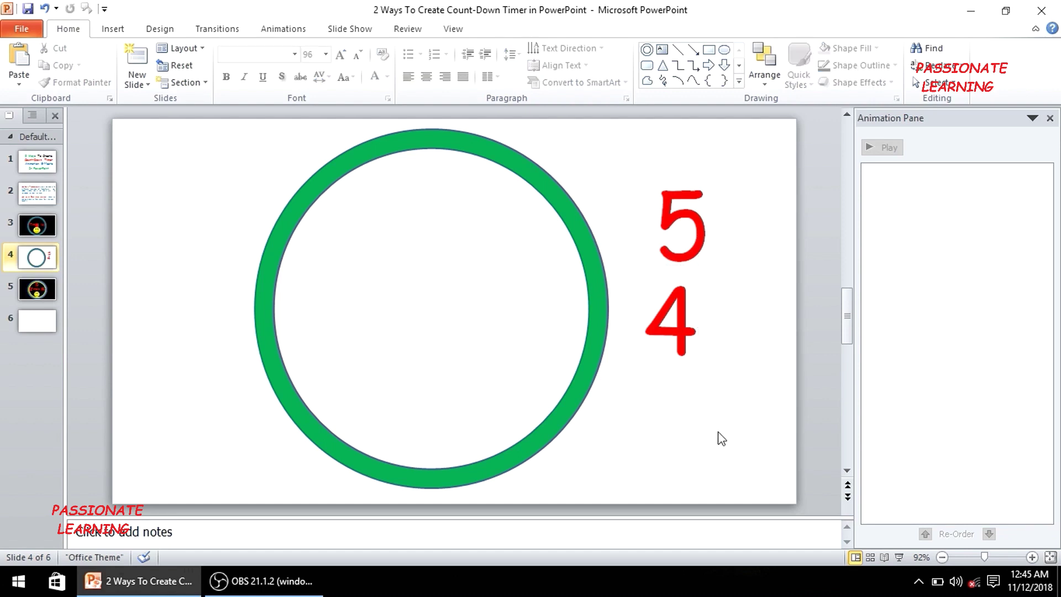
# Paste another copy left of the ring and change it to 3
pyautogui.hotkey('ctrl', 'v')
pyautogui.moveTo(660, 250); pyautogui.dragTo(203, 270)
pyautogui.click(218, 331)
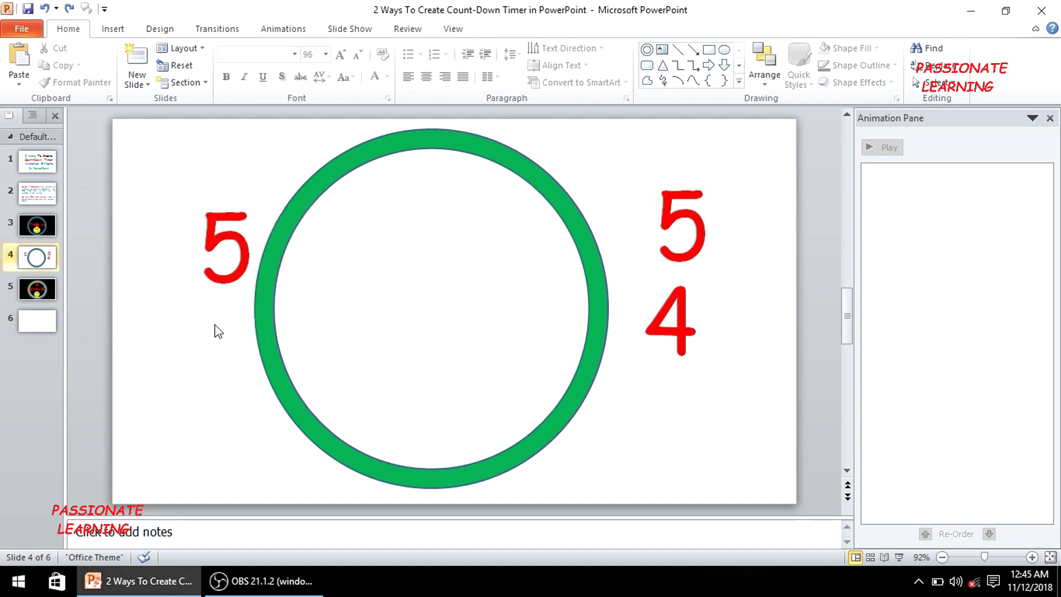
pyautogui.click(235, 259)
pyautogui.press('BackSpace')
pyautogui.write('3')
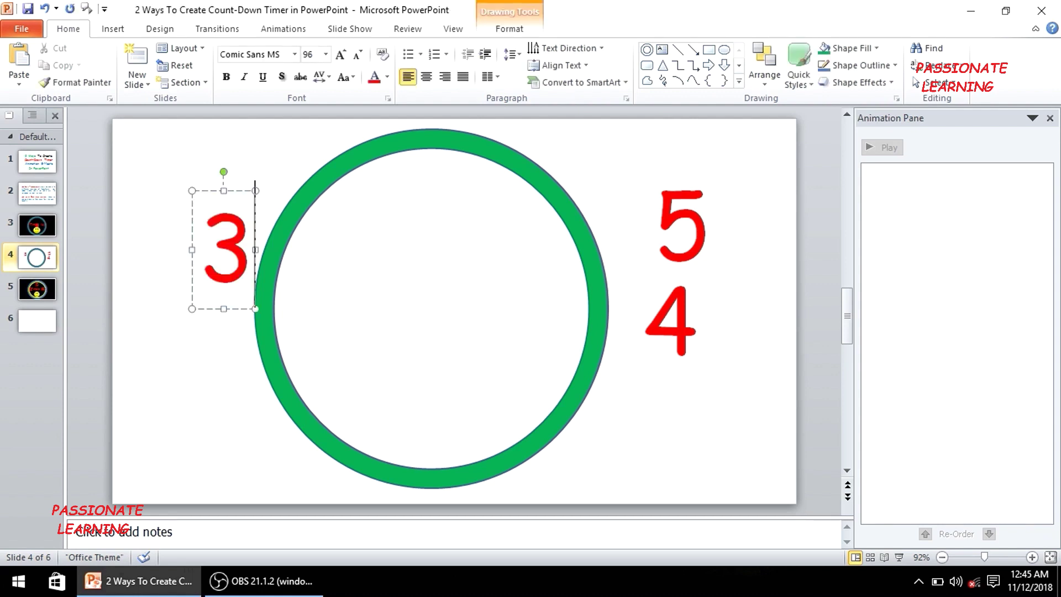
pyautogui.click(186, 378)
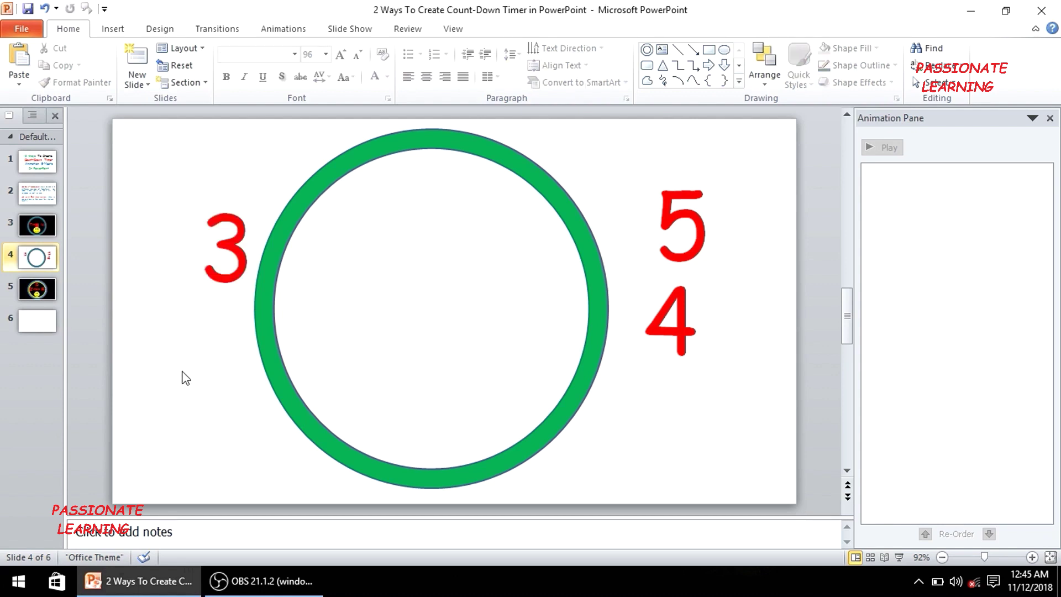
# Paste another copy below the 4 and change it to 2
pyautogui.hotkey('ctrl', 'v')
pyautogui.click(718, 275)
pyautogui.moveTo(723, 280); pyautogui.dragTo(753, 424)
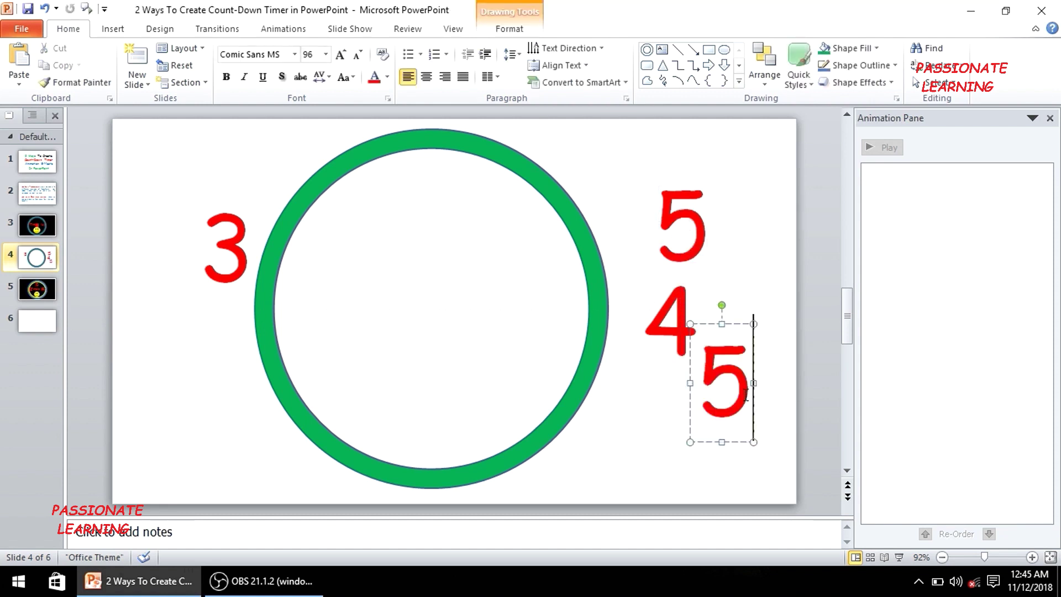
pyautogui.press('BackSpace')
pyautogui.write('2')
pyautogui.click(746, 219)
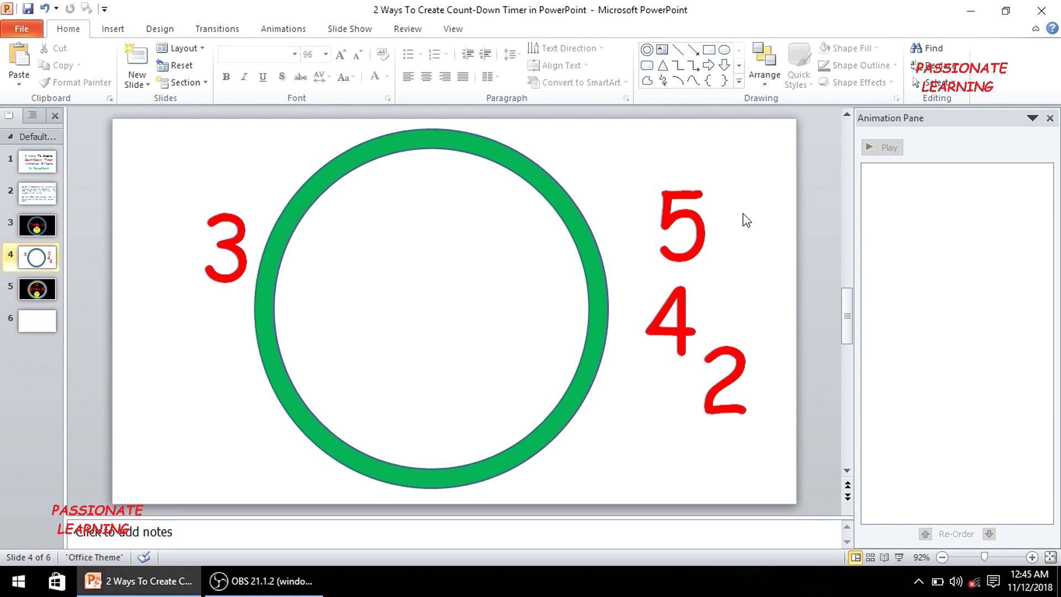
# Paste a final copy at the top-right and change it to 1
pyautogui.hotkey('ctrl', 'v')
pyautogui.moveTo(723, 212); pyautogui.dragTo(775, 164)
pyautogui.click(763, 167)
pyautogui.press('BackSpace')
pyautogui.write('1')
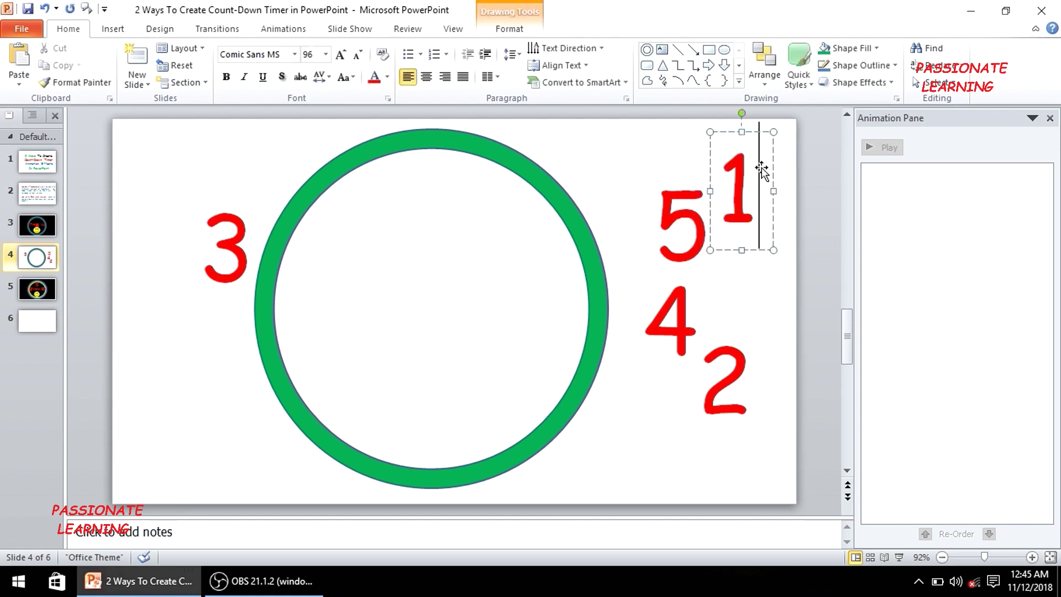
pyautogui.click(765, 319)
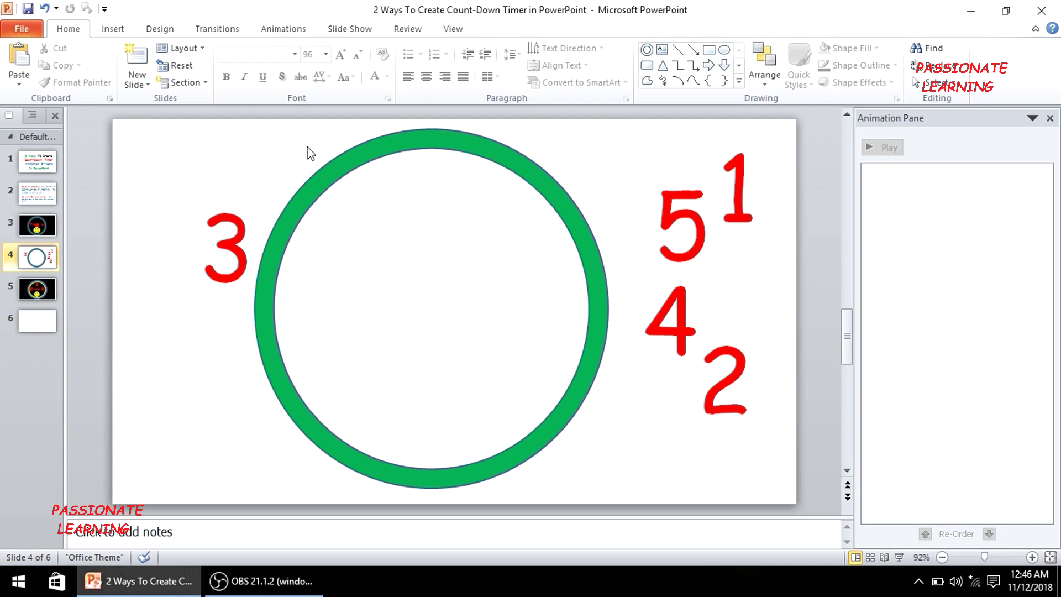
# Add a text box across the ring's middle reading Time's Up
pyautogui.click(113, 29)
pyautogui.click(406, 65)
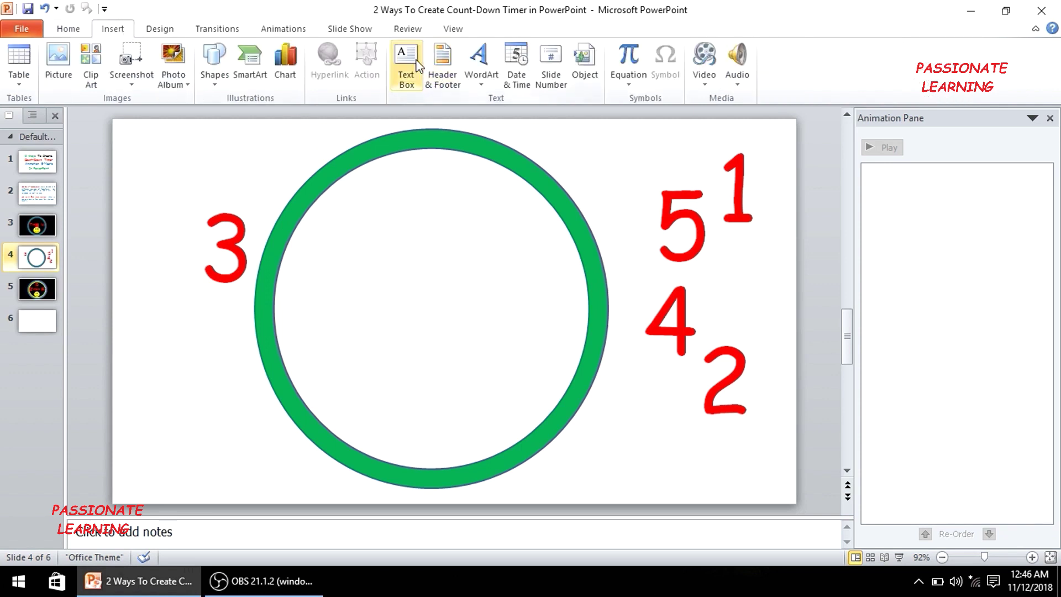
pyautogui.moveTo(296, 250); pyautogui.dragTo(585, 350)
pyautogui.write("Time's Up")
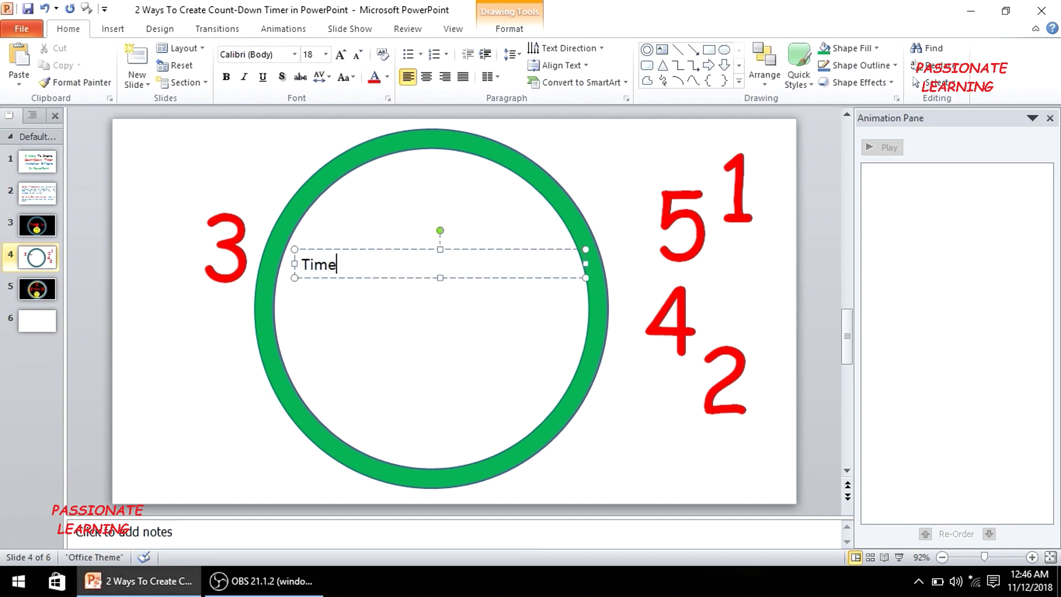
# Make the Time's Up text red, size 60, in Comic Sans MS
pyautogui.hotkey('ctrl', 'a')
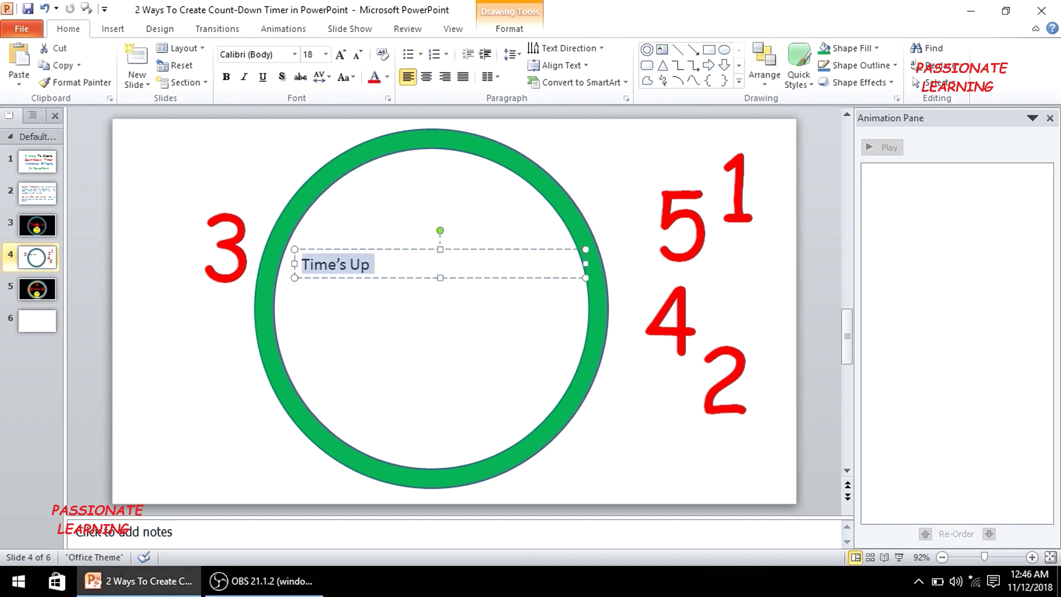
pyautogui.click(379, 79)
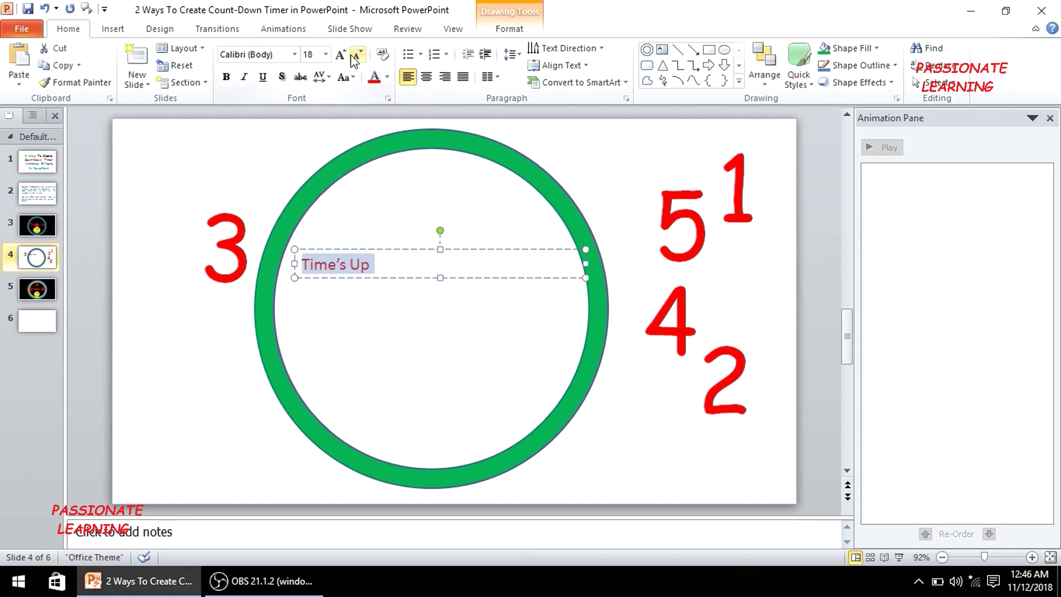
pyautogui.click(340, 55)
pyautogui.click(341, 55)
pyautogui.click(341, 54)
pyautogui.click(341, 54)
pyautogui.click(341, 55)
pyautogui.click(341, 55)
pyautogui.click(341, 54)
pyautogui.click(341, 54)
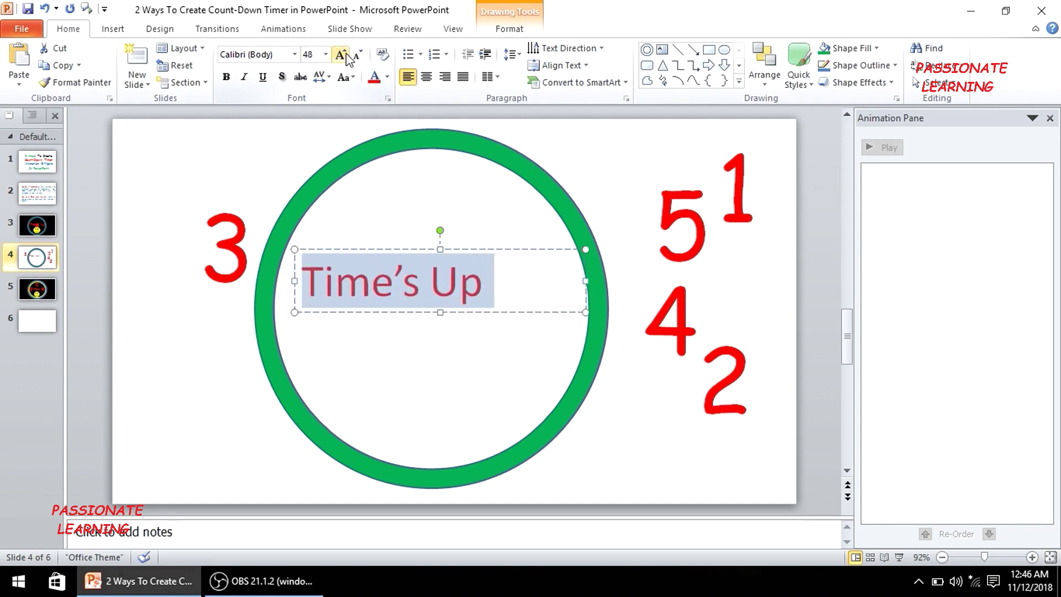
pyautogui.click(341, 54)
pyautogui.click(341, 55)
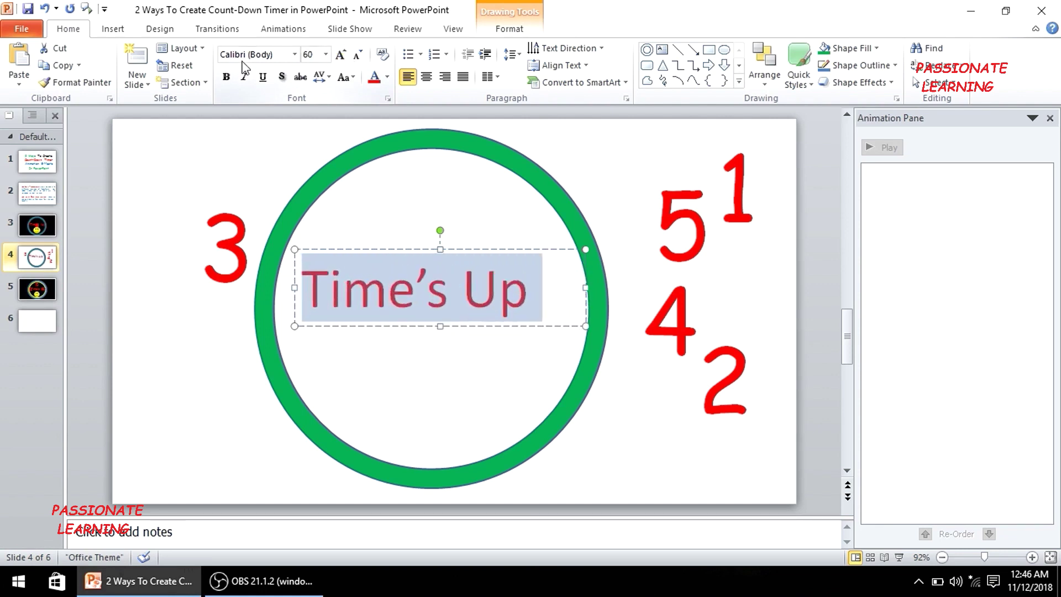
pyautogui.click(295, 54)
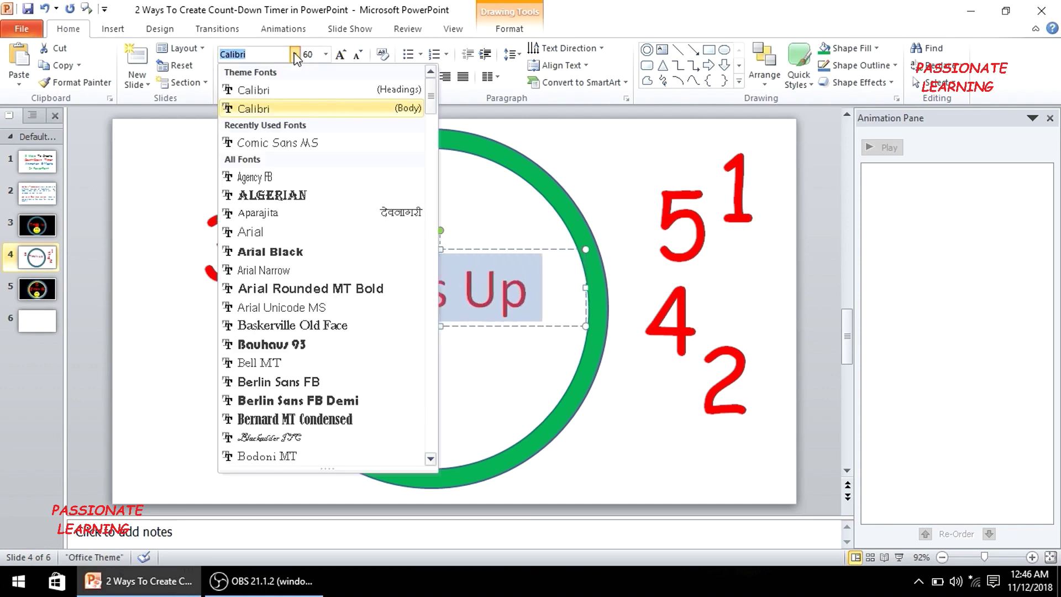
pyautogui.click(273, 143)
pyautogui.click(421, 376)
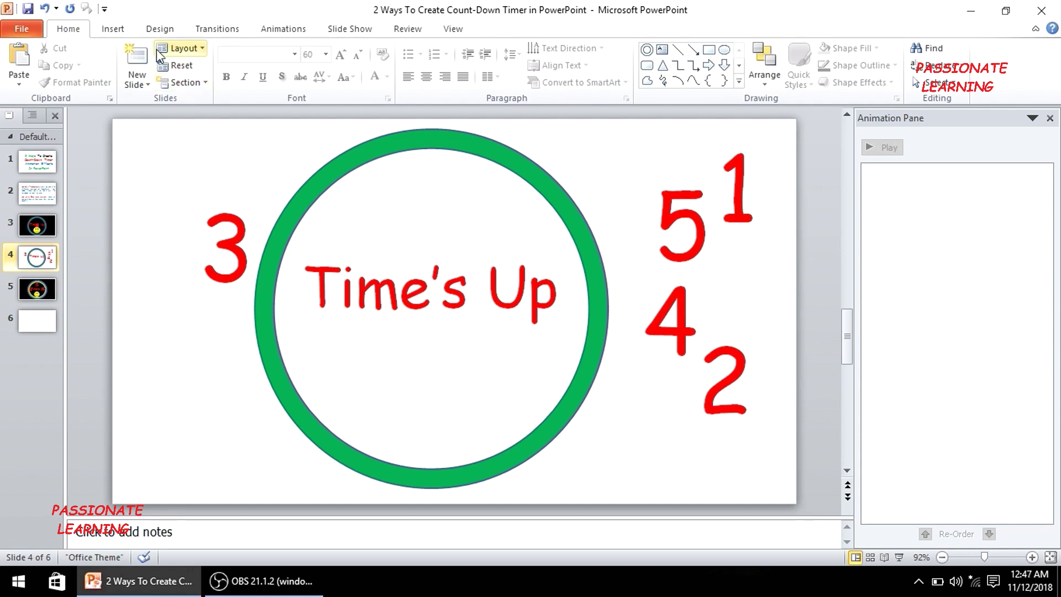
pyautogui.click(116, 31)
# Insert the 123 smiley picture and shrink it to a small icon at the ring's bottom-left
pyautogui.click(59, 61)
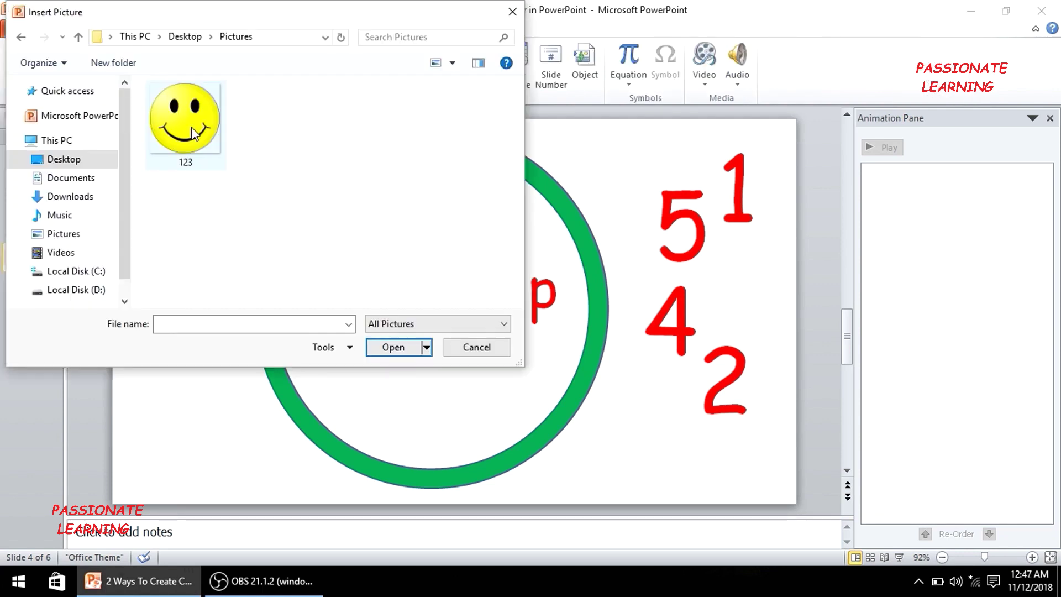
pyautogui.click(191, 127)
pyautogui.click(393, 348)
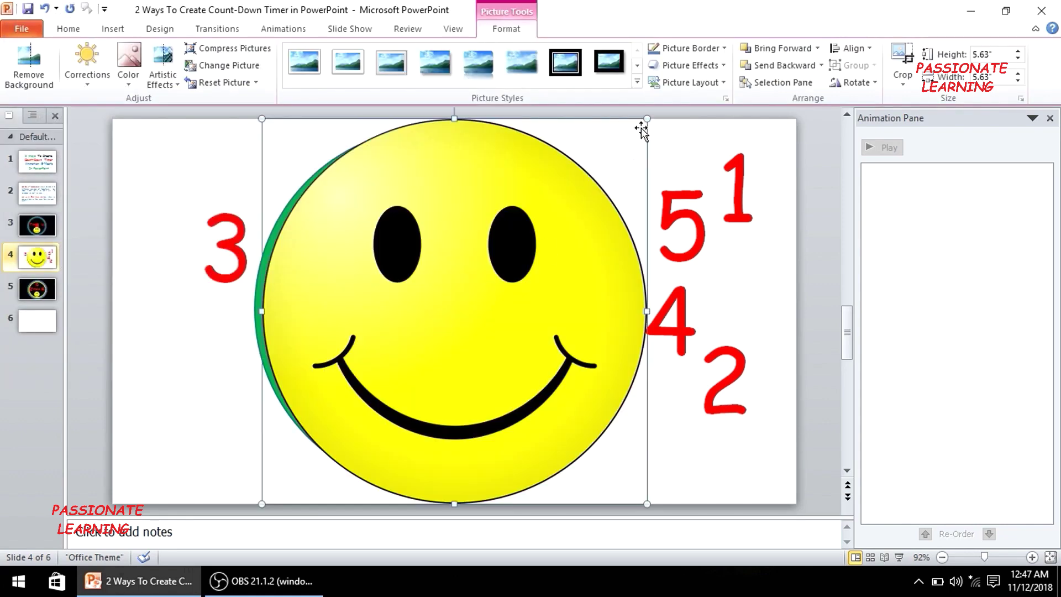
pyautogui.moveTo(644, 122); pyautogui.dragTo(301, 421)
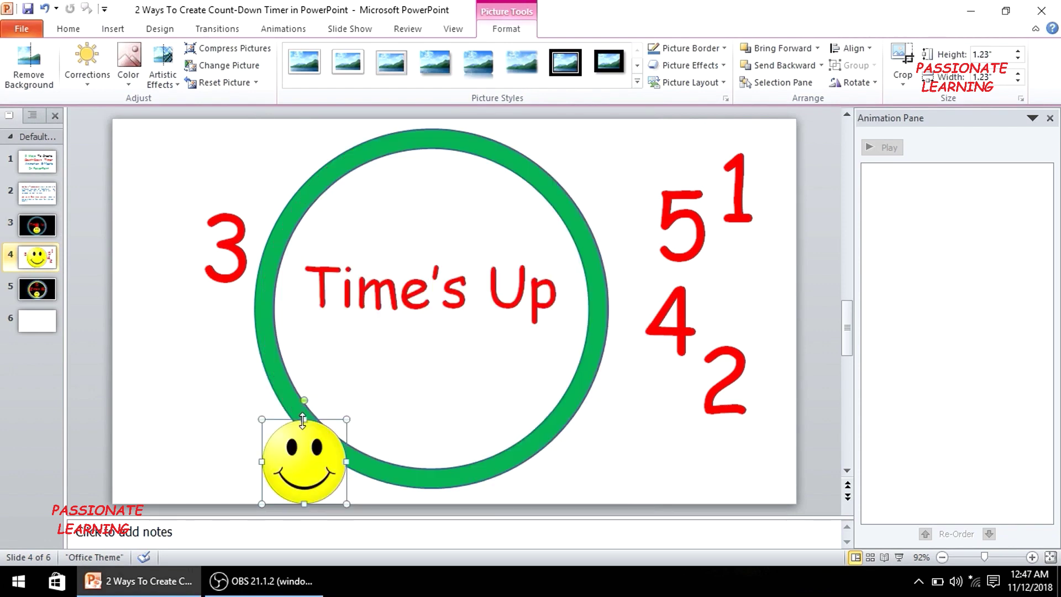
pyautogui.click(617, 454)
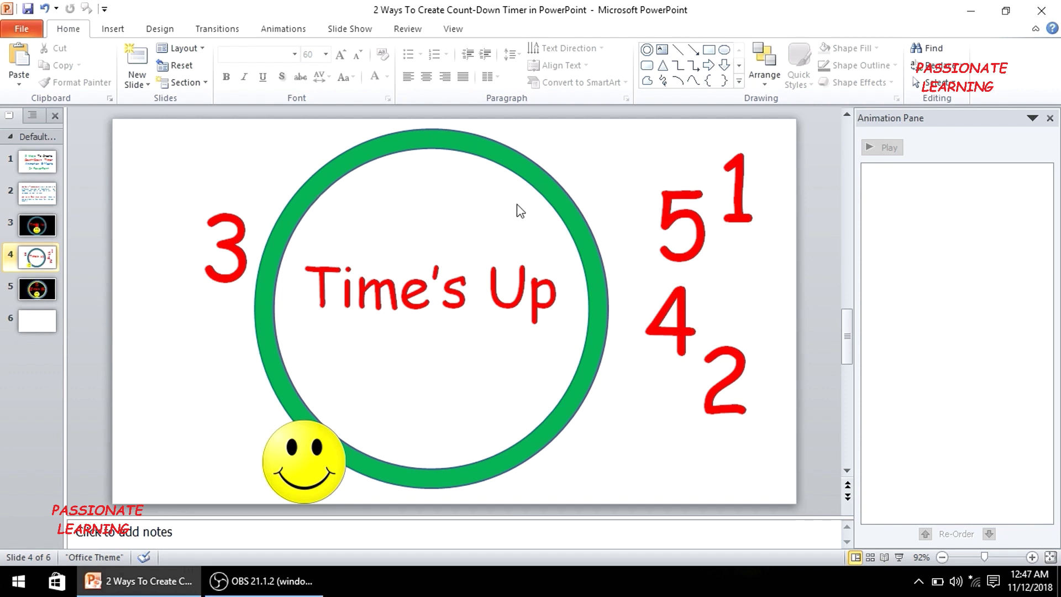
# Apply the Wheel entrance animation to the green ring
pyautogui.click(453, 145)
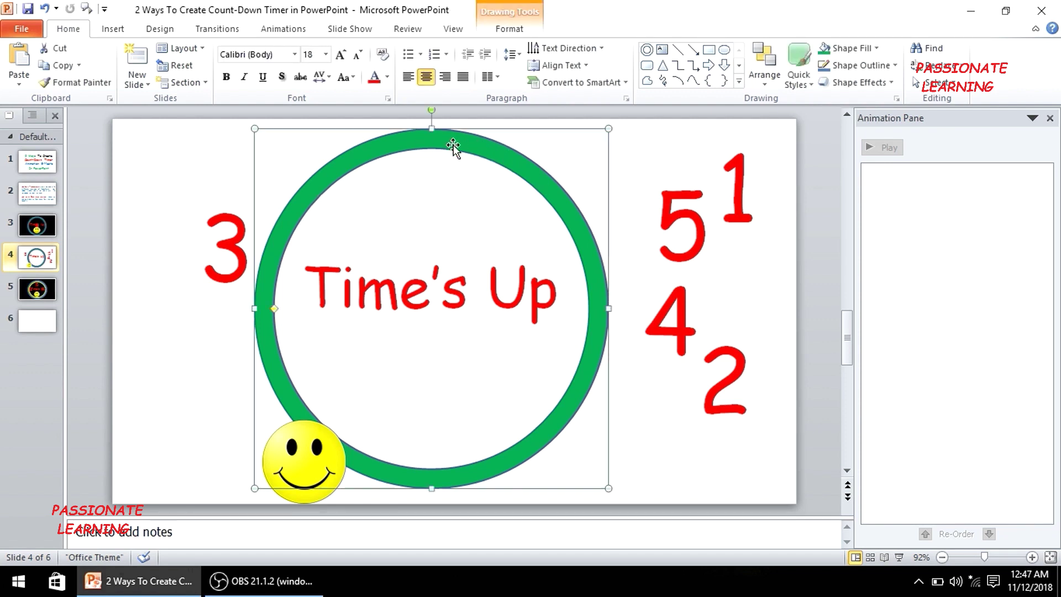
pyautogui.click(278, 32)
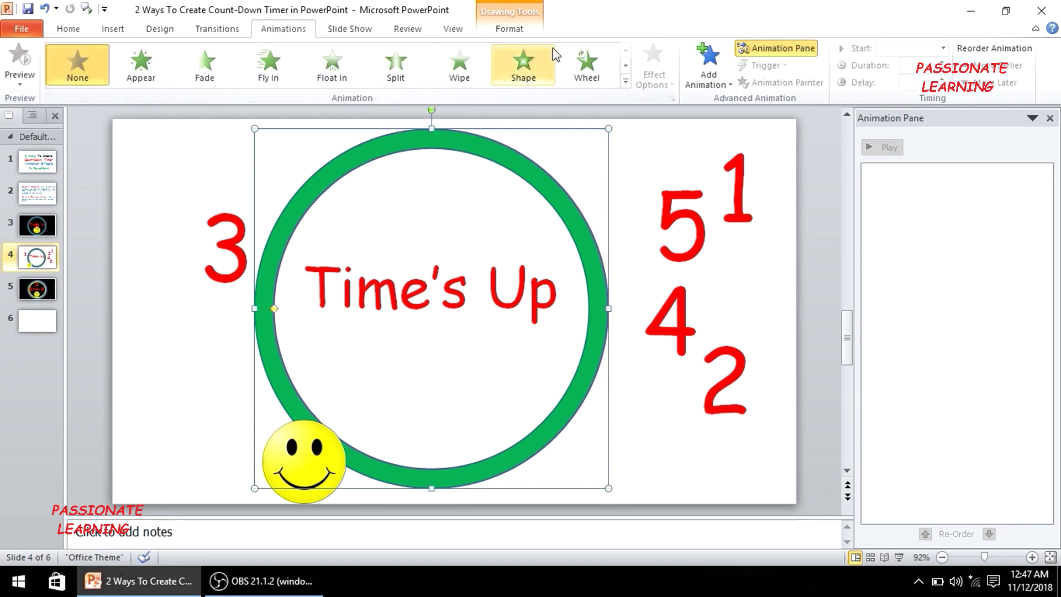
pyautogui.click(587, 65)
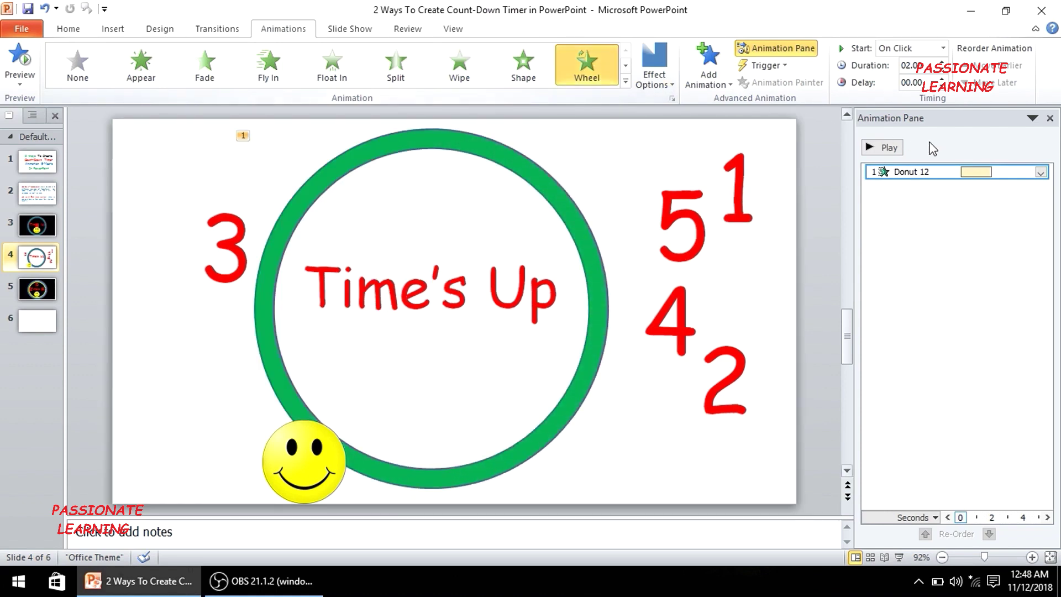
pyautogui.click(963, 173)
pyautogui.doubleClick(964, 173)
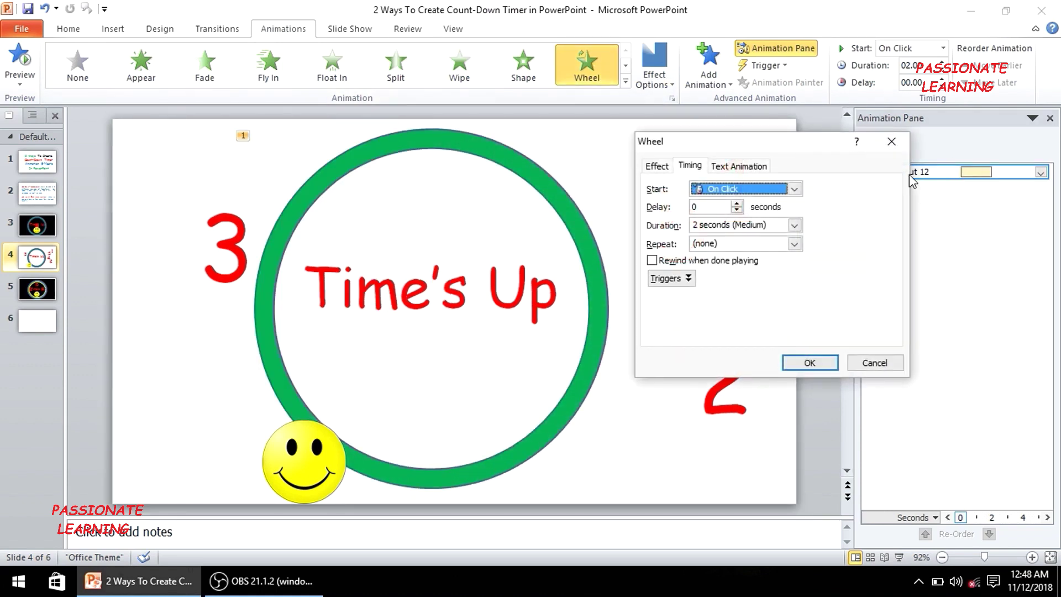
# Set the Wheel to 1 second duration, repeating 5 times, with 8 spokes
pyautogui.click(793, 225)
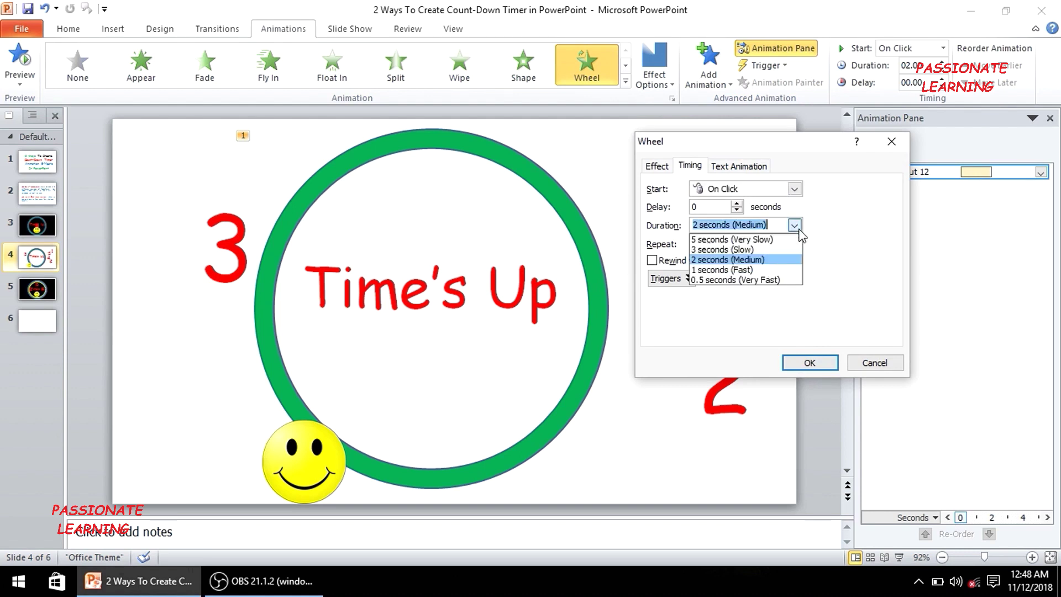
pyautogui.click(766, 270)
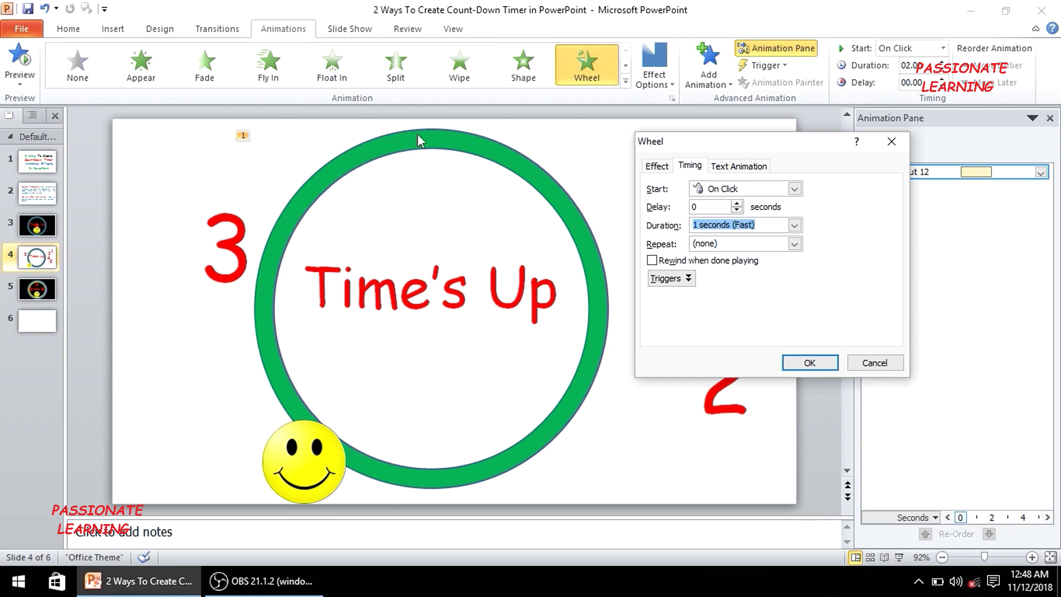
pyautogui.click(794, 244)
pyautogui.click(748, 299)
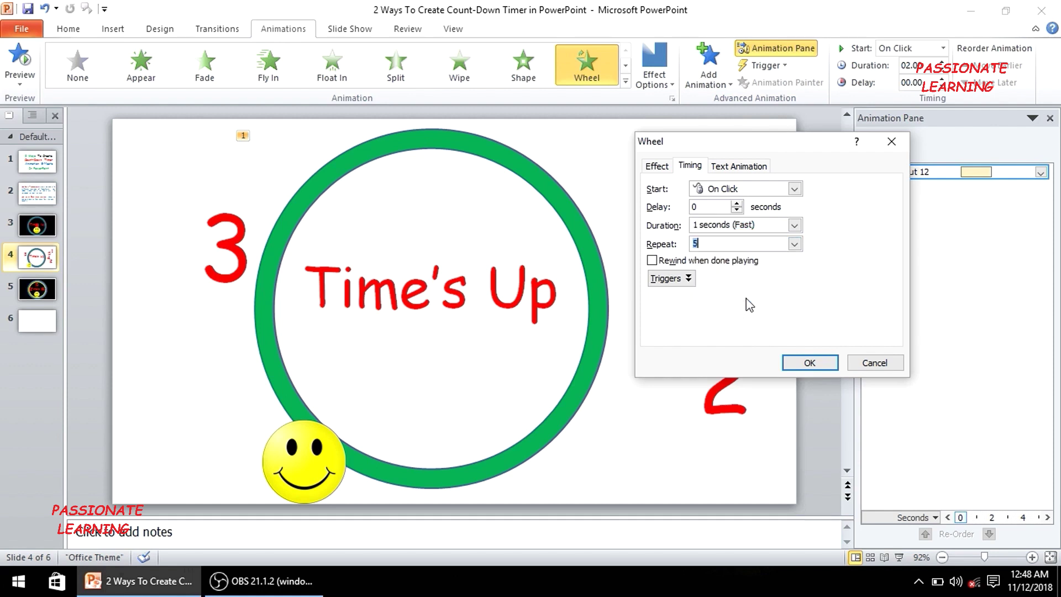
pyautogui.click(657, 167)
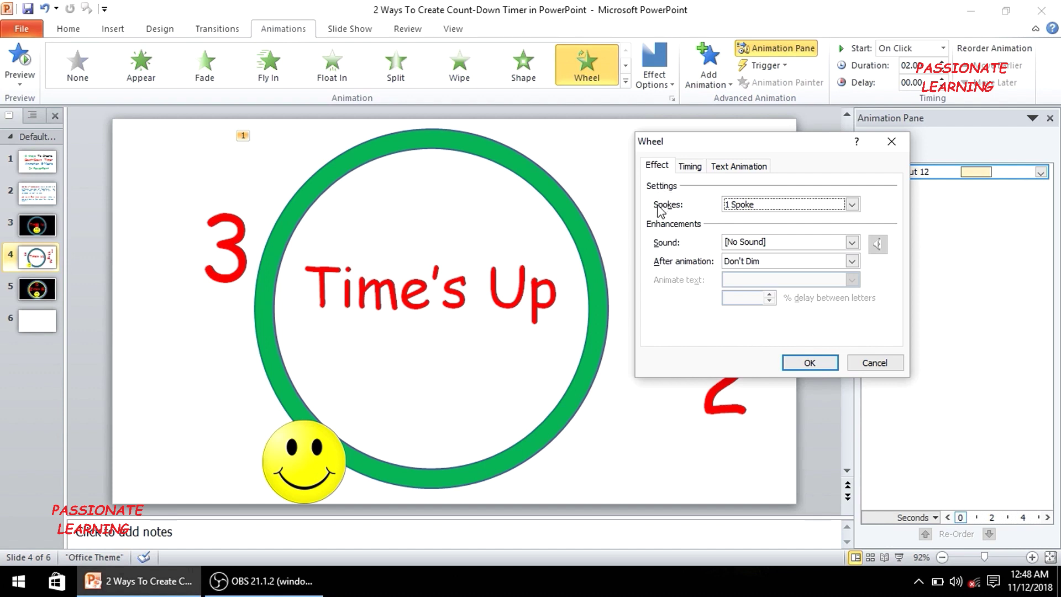
pyautogui.click(845, 207)
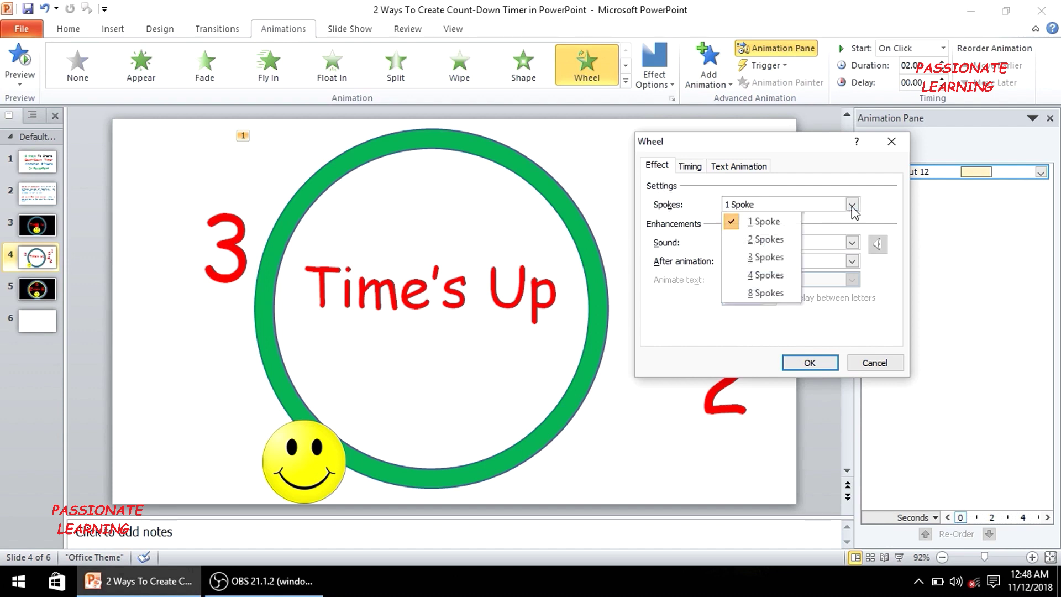
pyautogui.click(771, 294)
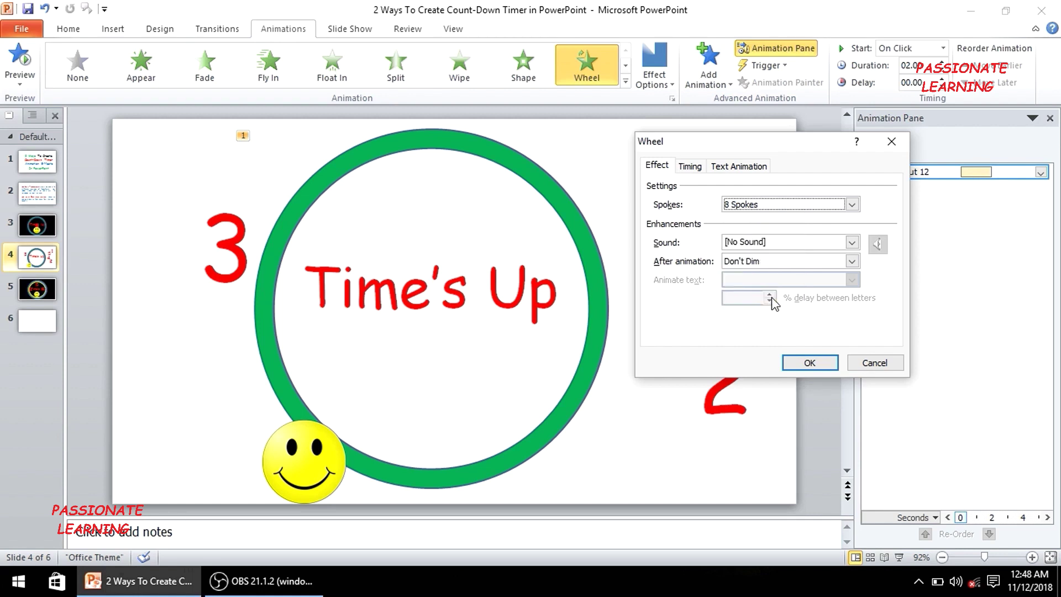
pyautogui.click(810, 363)
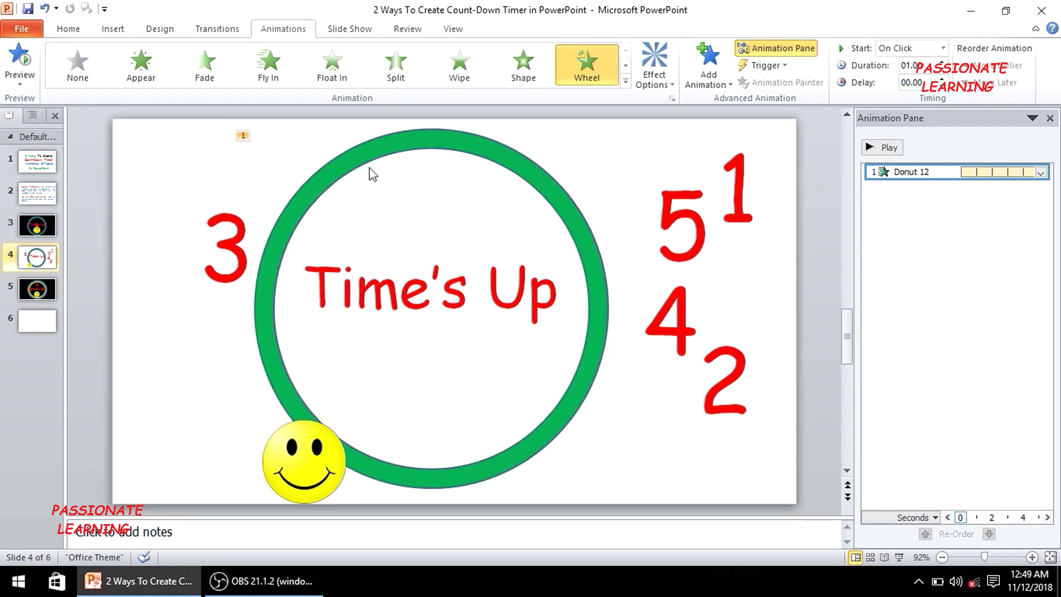
# Give the 5 an Appear entrance starting With Previous
pyautogui.click(678, 197)
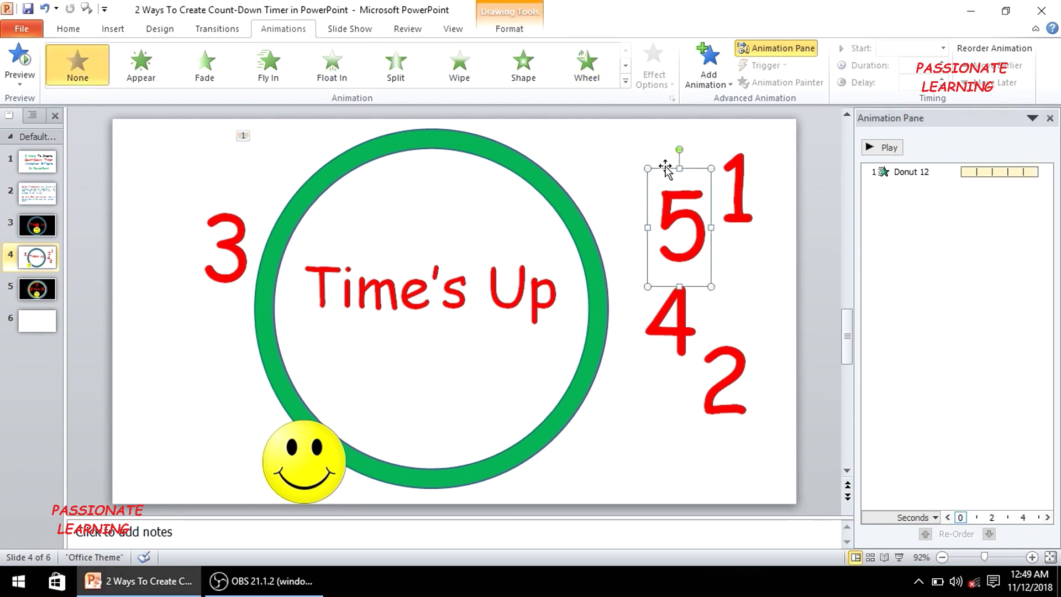
pyautogui.click(599, 146)
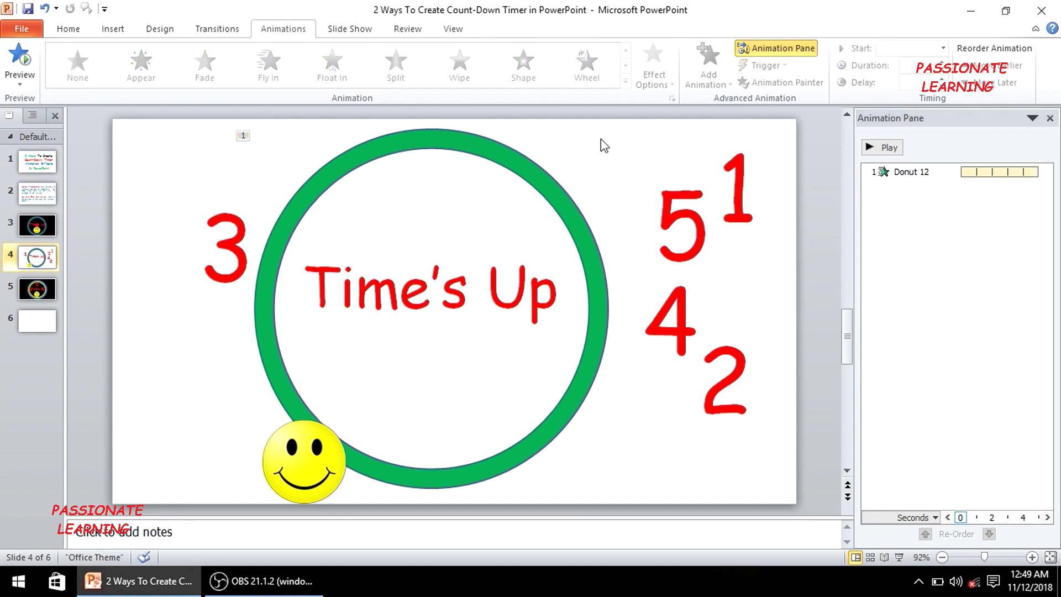
pyautogui.click(656, 174)
pyautogui.click(657, 174)
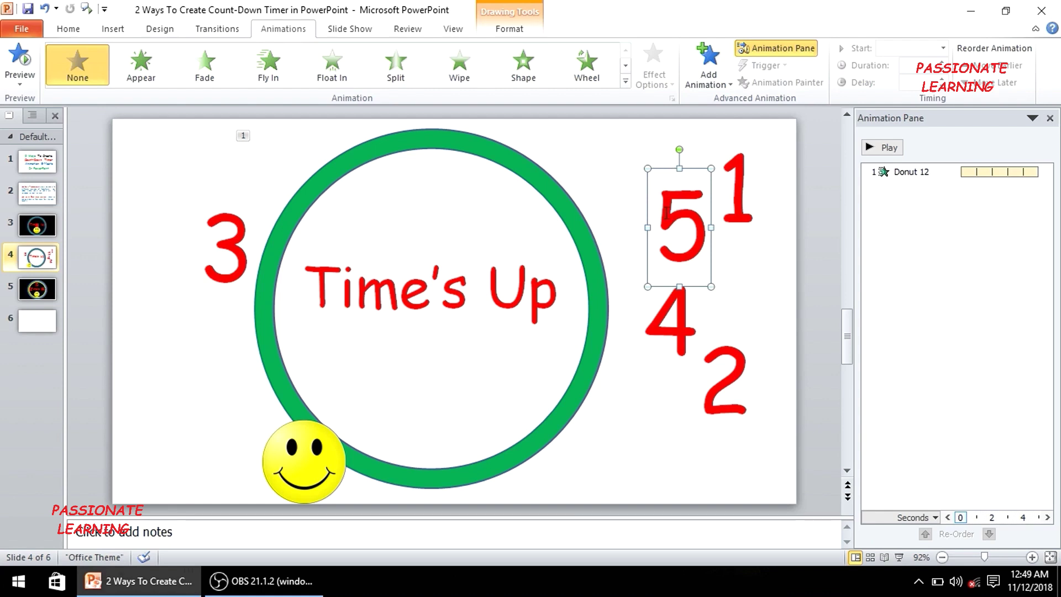
pyautogui.click(139, 63)
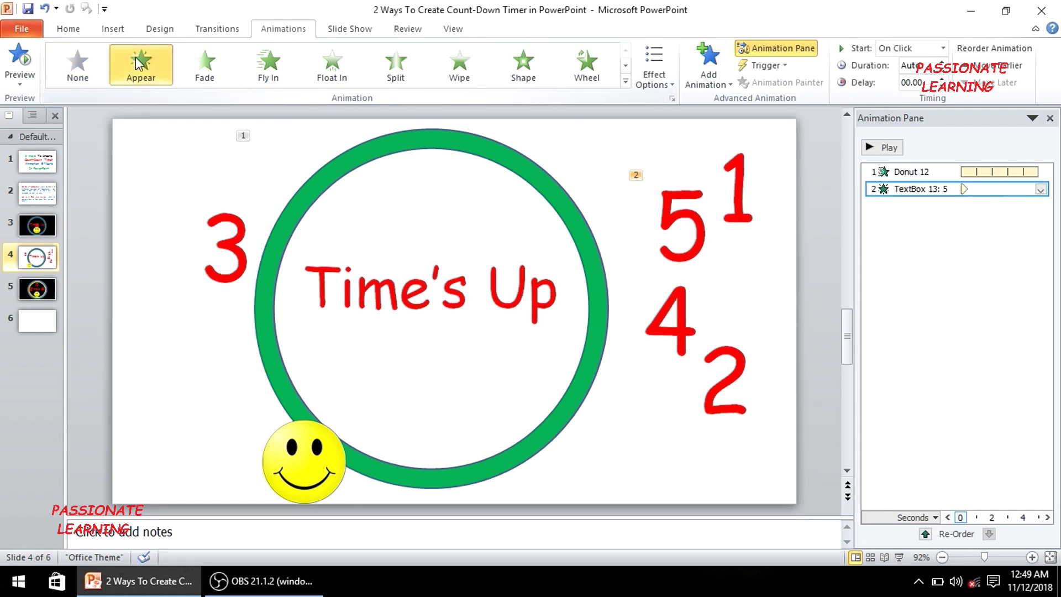
pyautogui.click(943, 48)
pyautogui.click(917, 78)
# Add a Disappear exit to the 5, With Previous, delayed 1 second
pyautogui.click(693, 226)
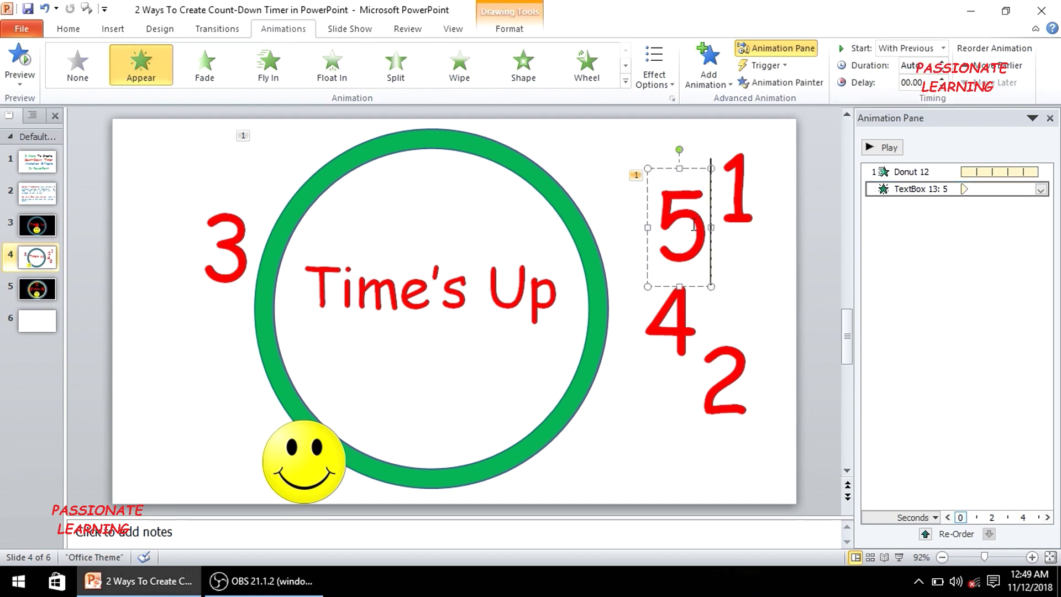
pyautogui.click(663, 170)
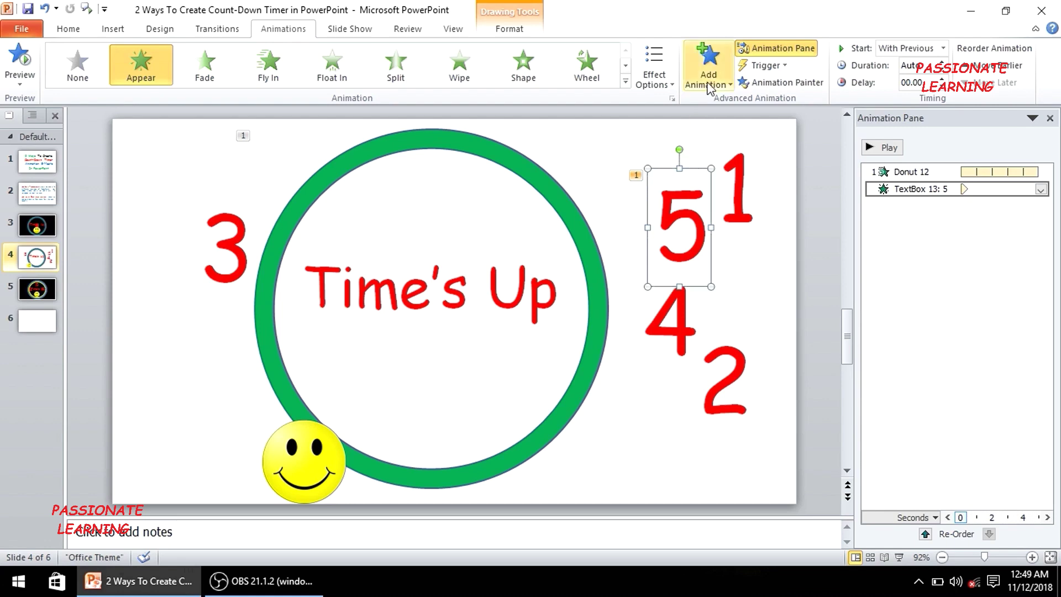
pyautogui.click(708, 83)
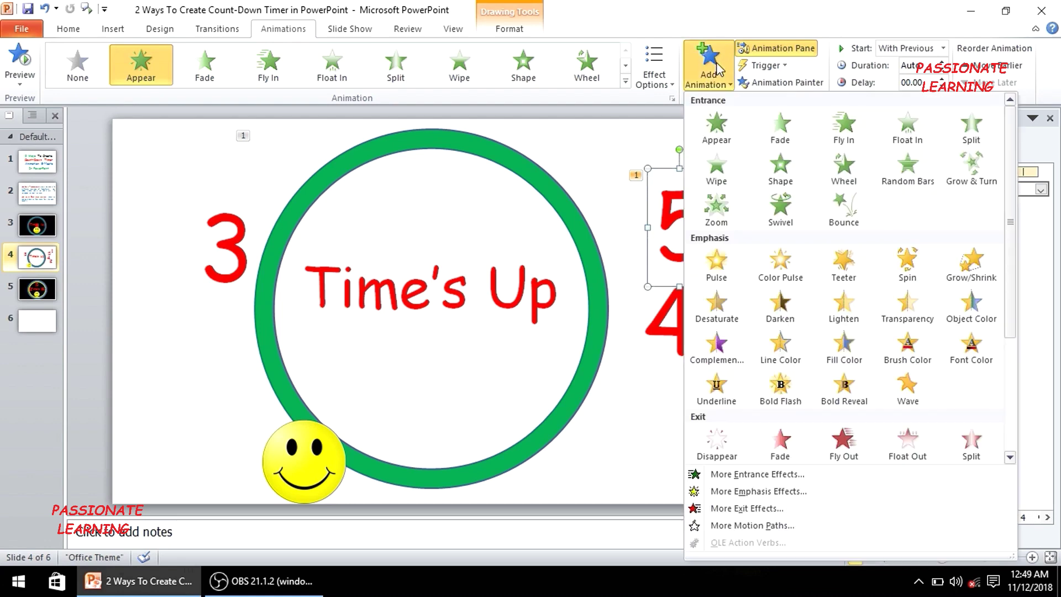
pyautogui.click(717, 450)
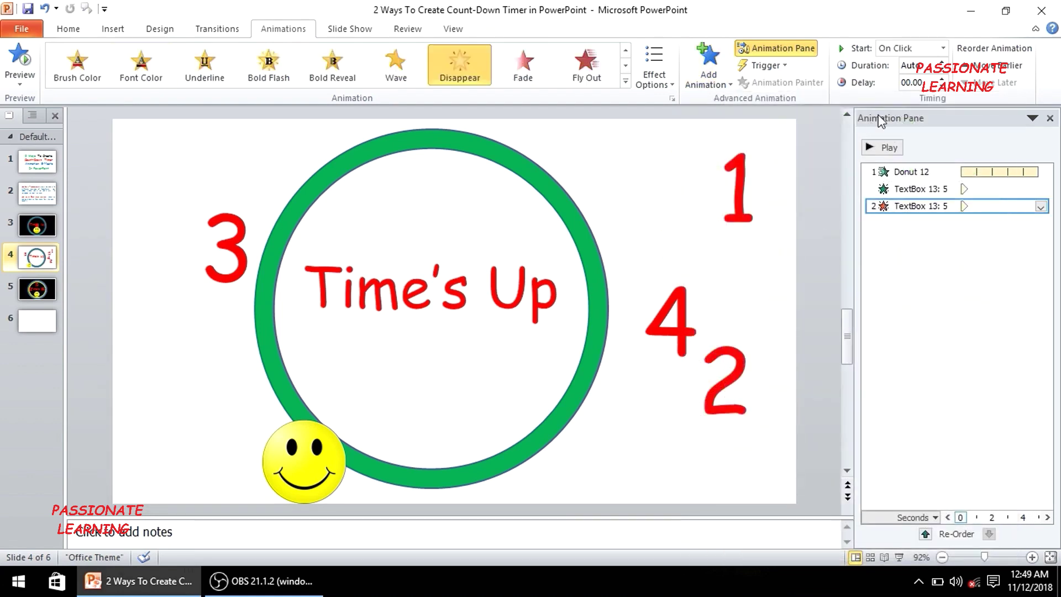
pyautogui.click(943, 49)
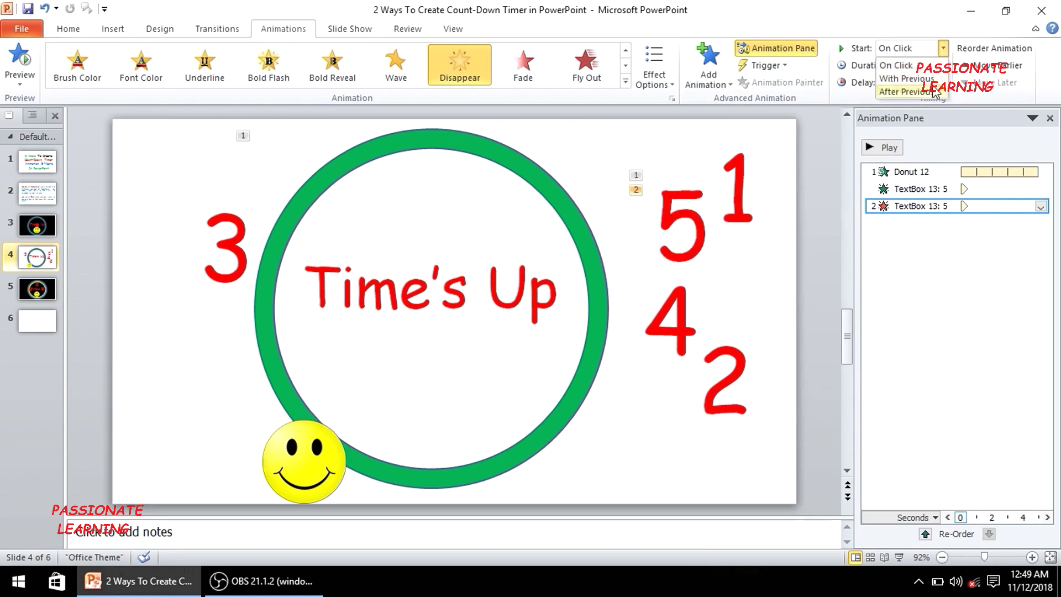
pyautogui.click(932, 78)
pyautogui.click(942, 80)
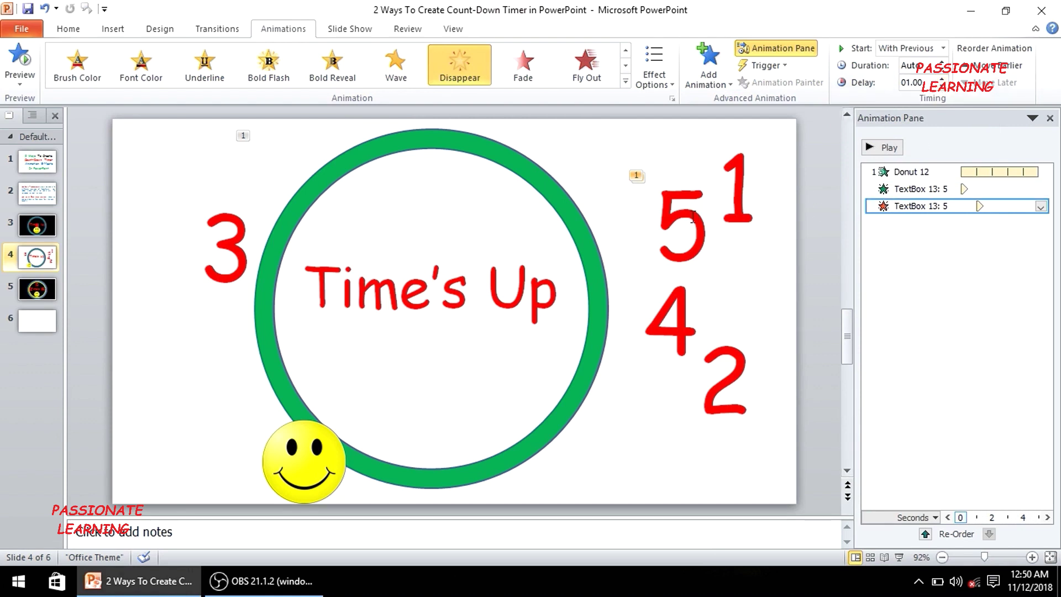
pyautogui.click(681, 284)
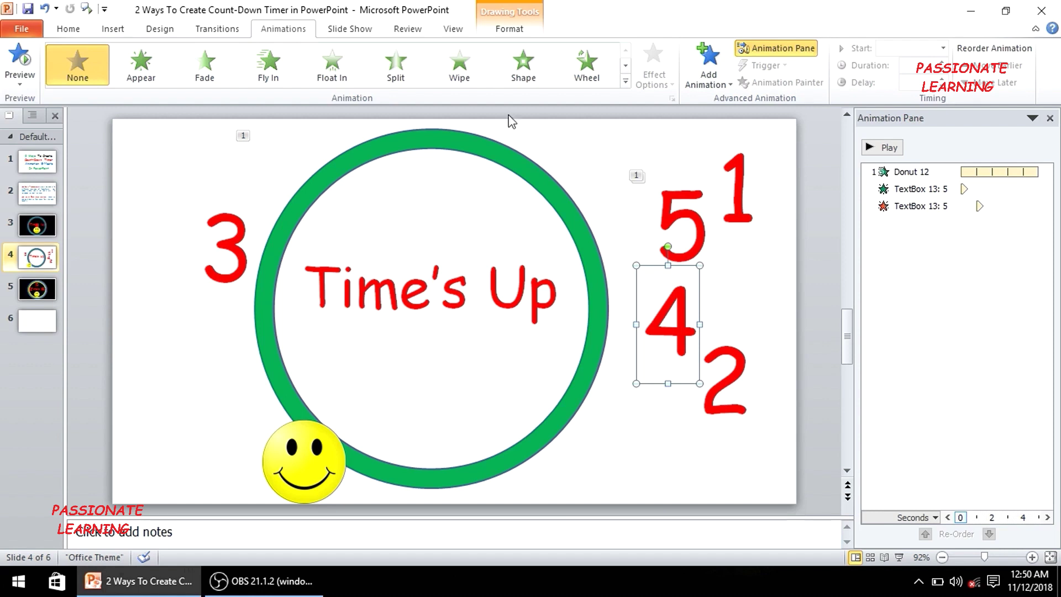
# Give the 4 an Appear entrance starting With Previous
pyautogui.click(139, 65)
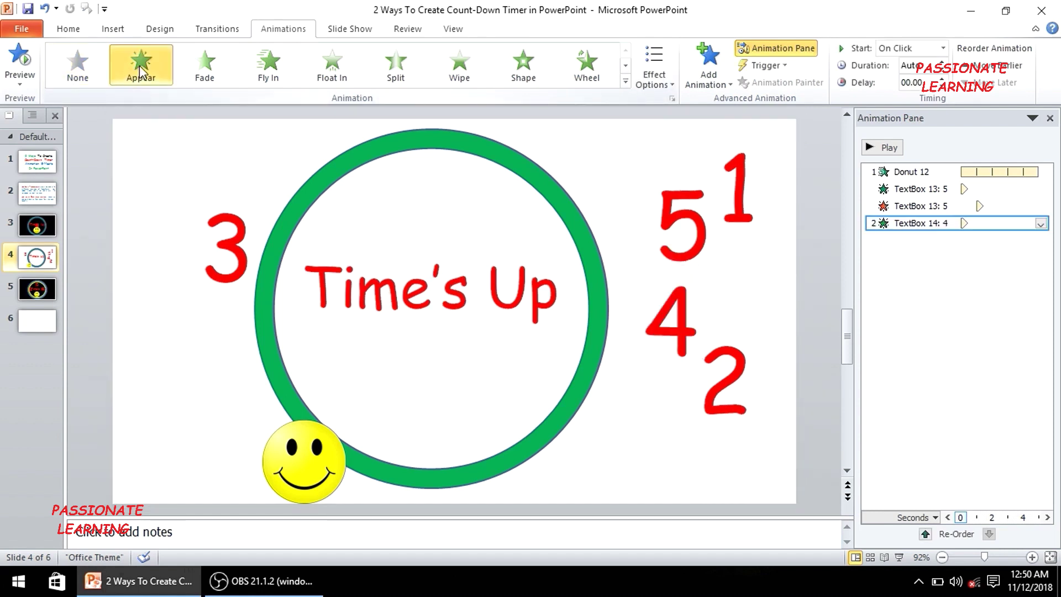
pyautogui.click(943, 48)
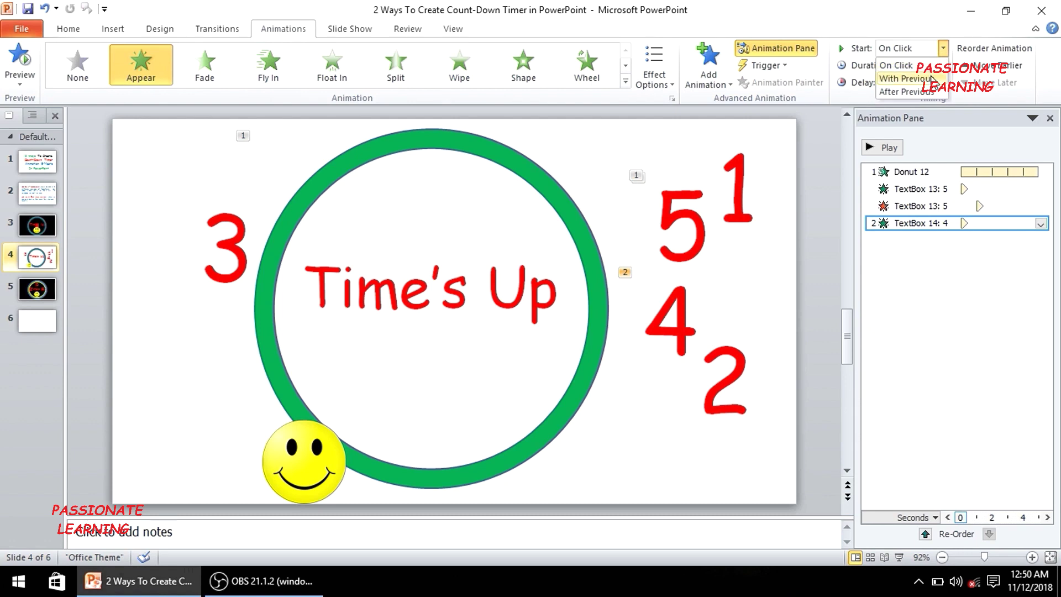
pyautogui.click(917, 79)
# Add a Disappear exit to the 4, With Previous, delayed 2 seconds
pyautogui.click(647, 283)
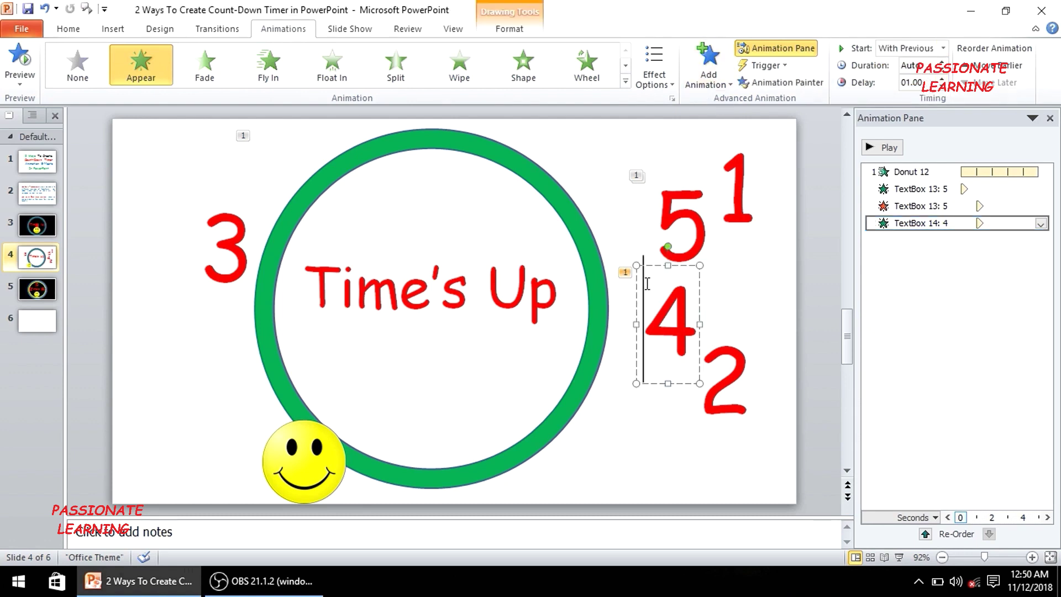
pyautogui.click(708, 66)
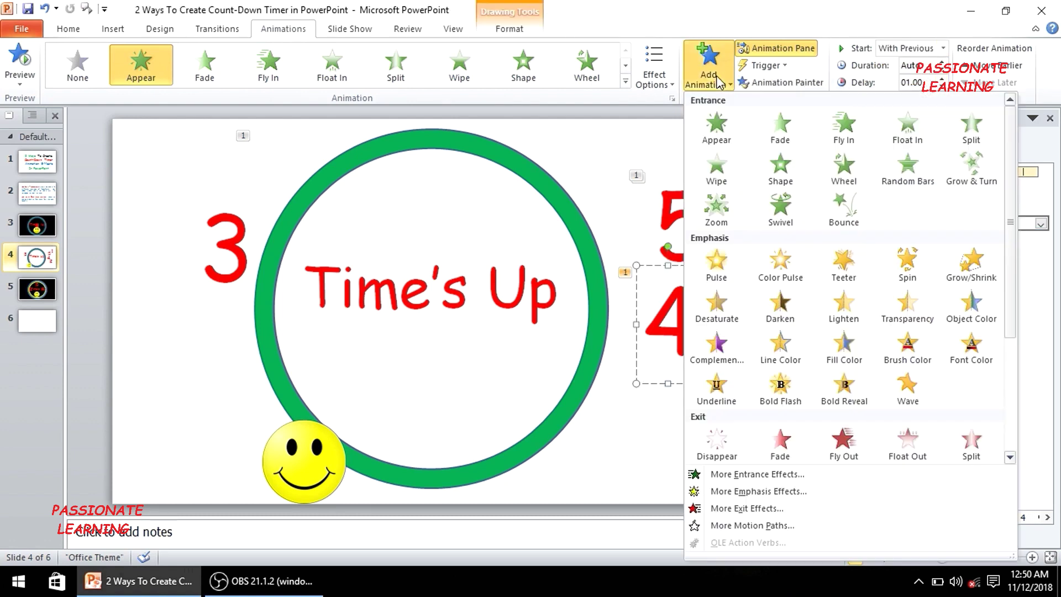
pyautogui.click(719, 433)
pyautogui.click(942, 48)
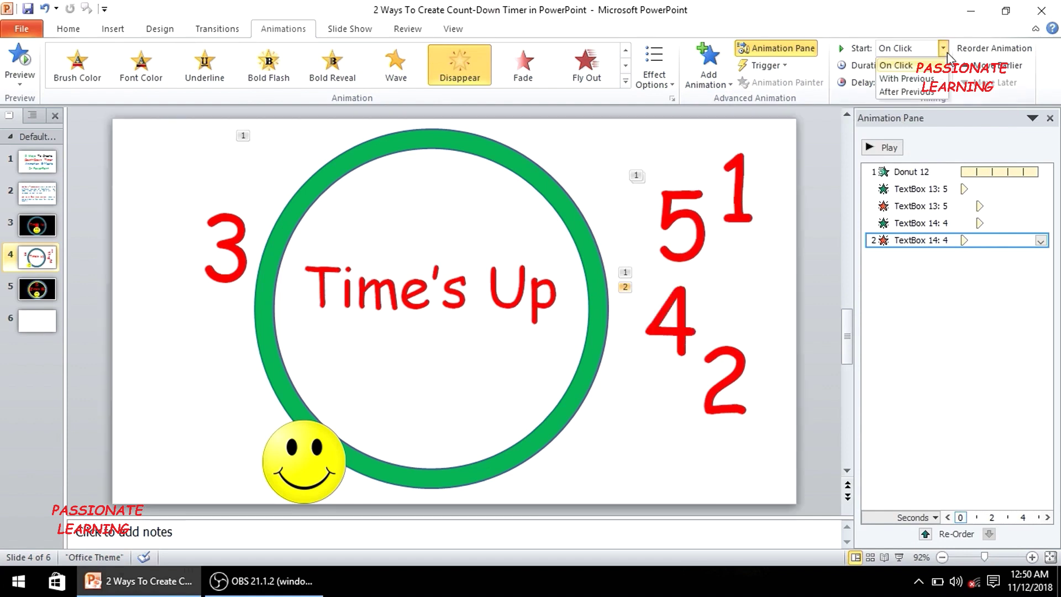
pyautogui.click(930, 87)
pyautogui.click(942, 80)
pyautogui.click(941, 79)
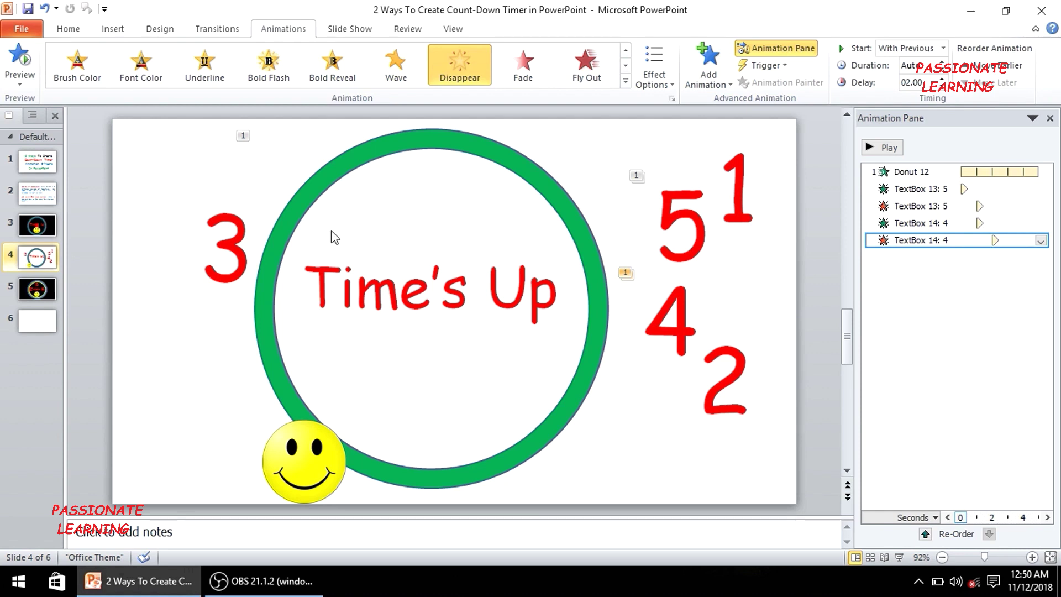
pyautogui.click(242, 228)
# Give the 3 an Appear entrance and a Disappear exit, both With Previous, exit delayed 3 seconds
pyautogui.click(204, 191)
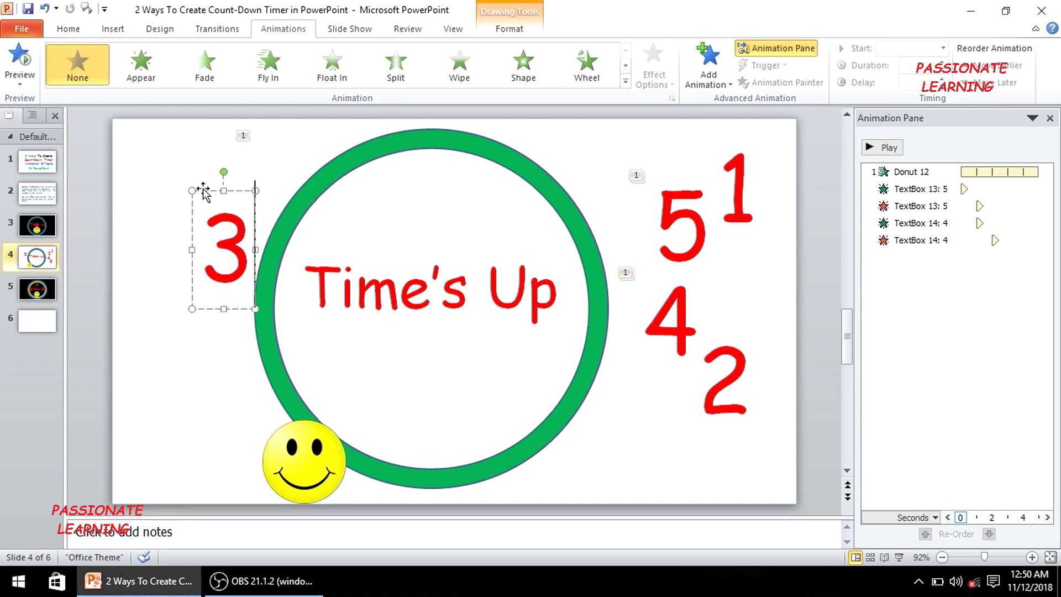
pyautogui.click(142, 70)
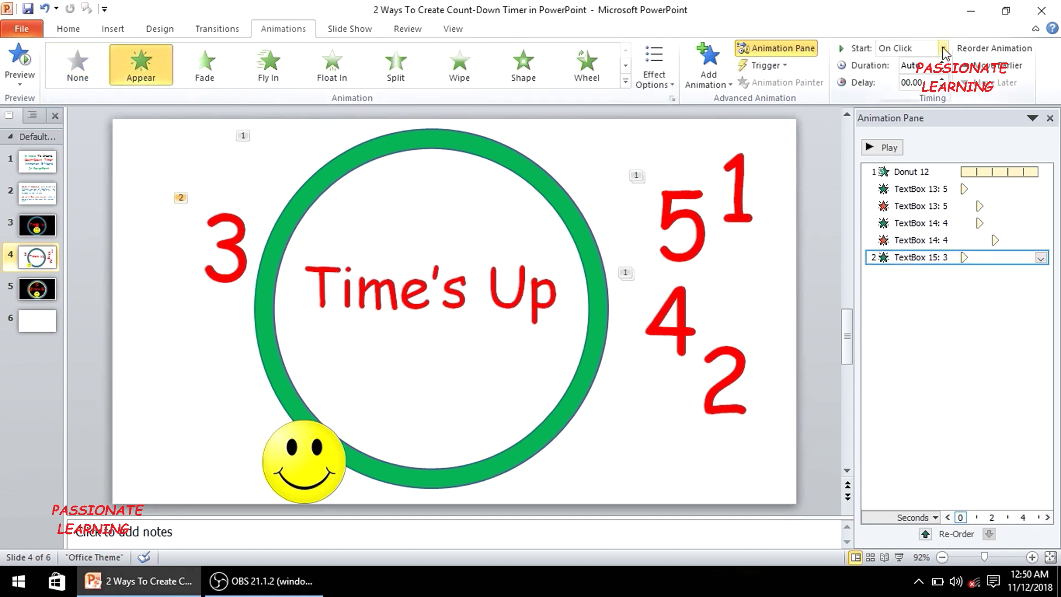
pyautogui.click(943, 48)
pyautogui.click(932, 78)
pyautogui.click(219, 238)
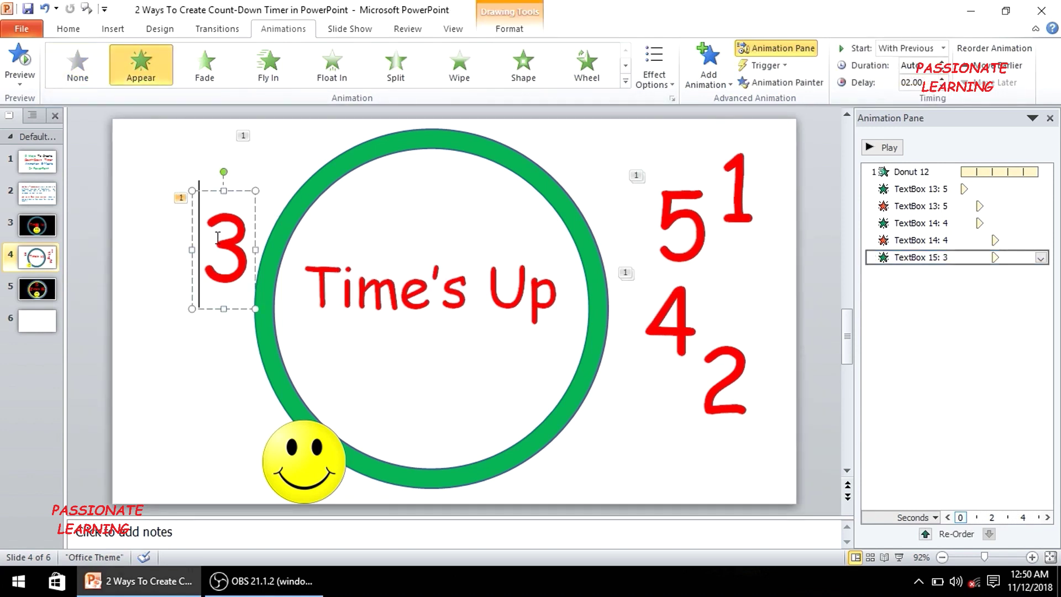
pyautogui.click(722, 67)
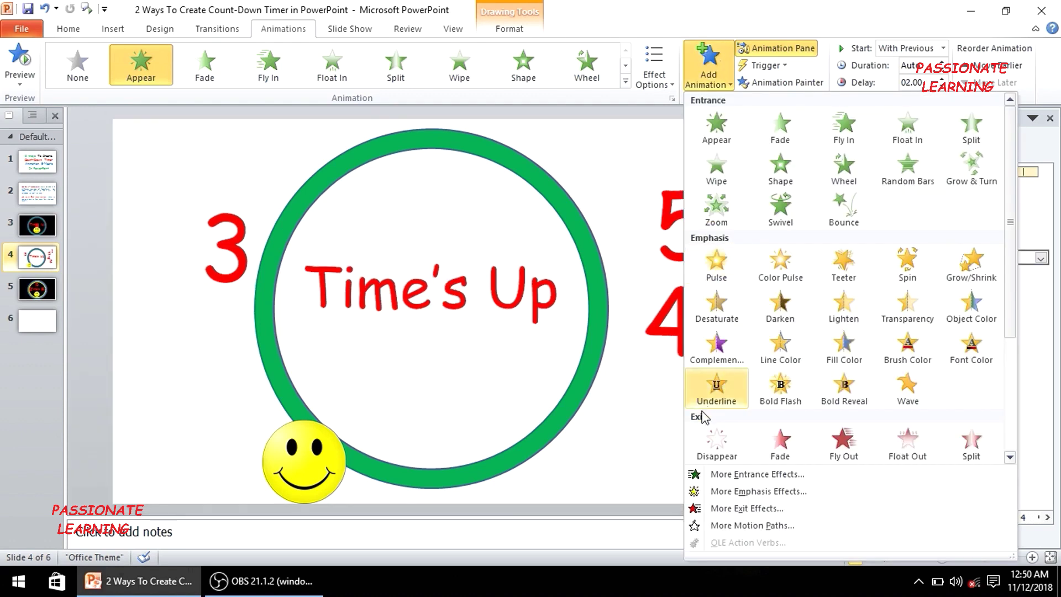
pyautogui.click(720, 449)
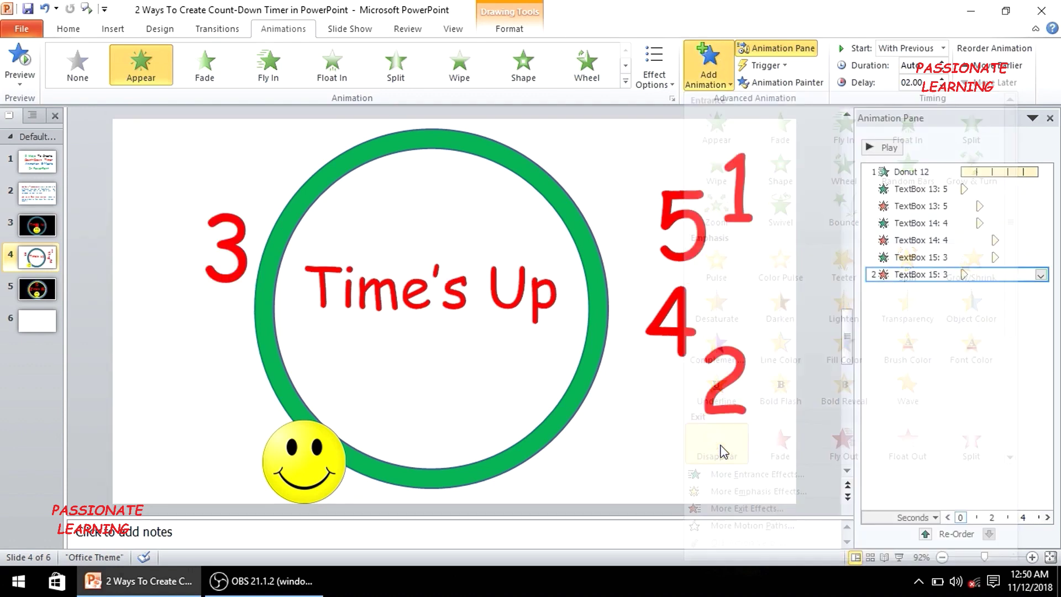
pyautogui.click(942, 49)
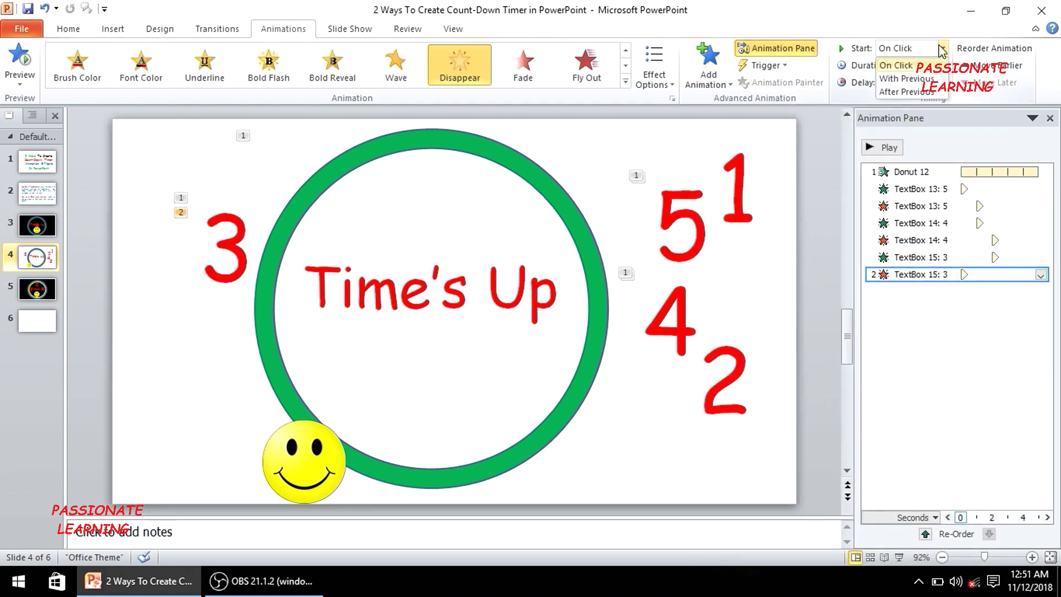
pyautogui.click(929, 77)
pyautogui.click(942, 79)
pyautogui.click(942, 79)
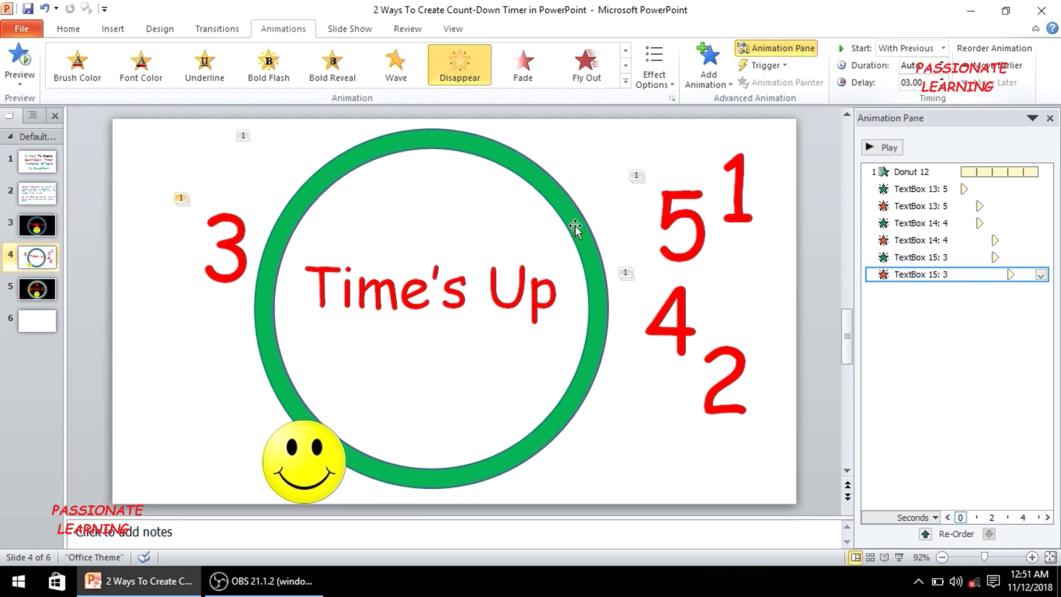
# Give the 2 an Appear entrance and a Disappear exit, both With Previous, exit delayed 4 seconds
pyautogui.click(728, 381)
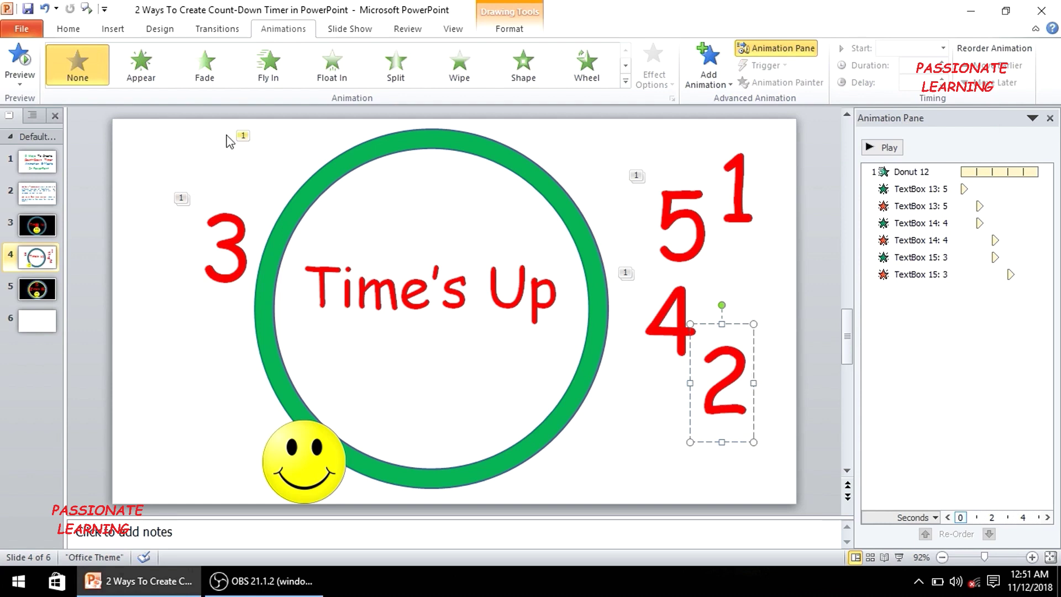
pyautogui.click(143, 65)
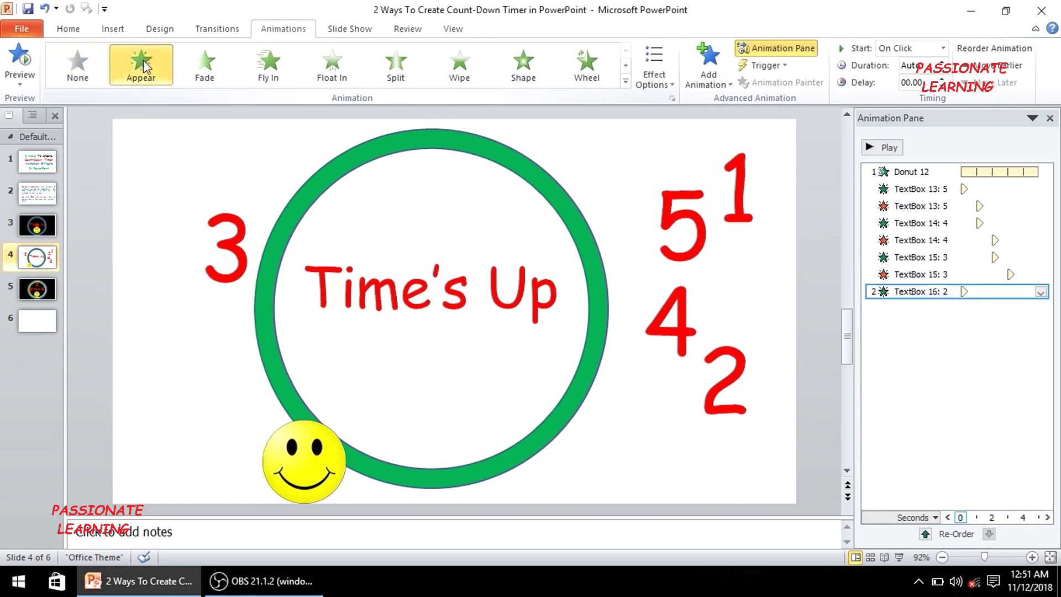
pyautogui.click(943, 48)
pyautogui.click(906, 77)
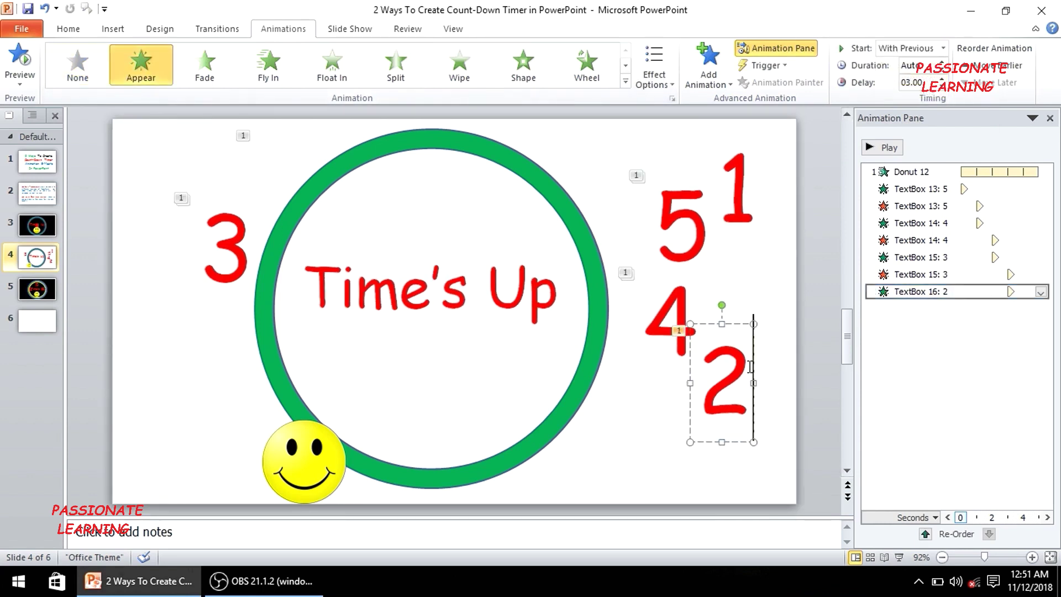
pyautogui.click(708, 68)
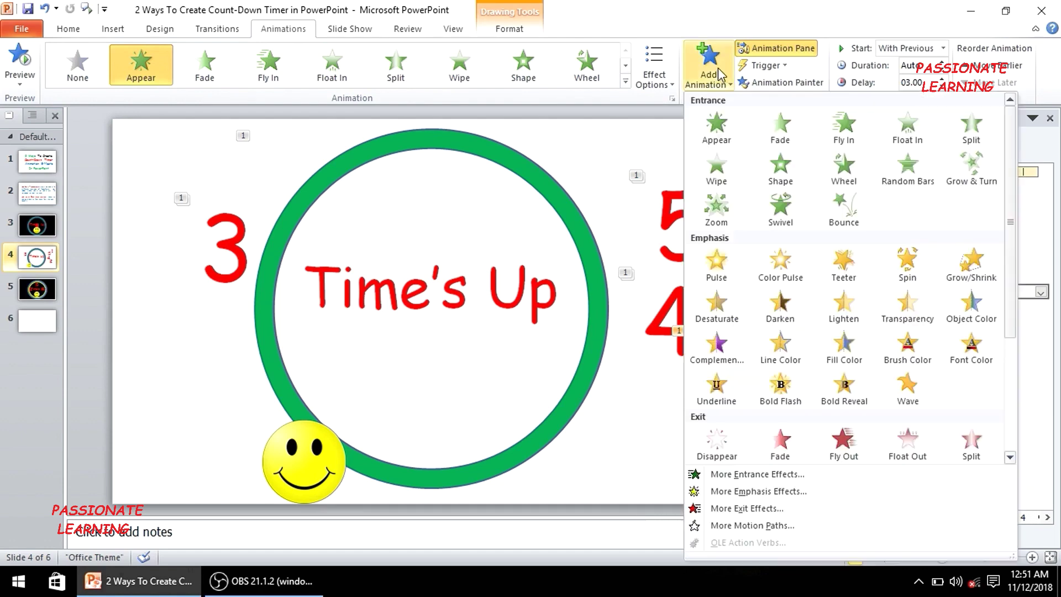
pyautogui.click(714, 443)
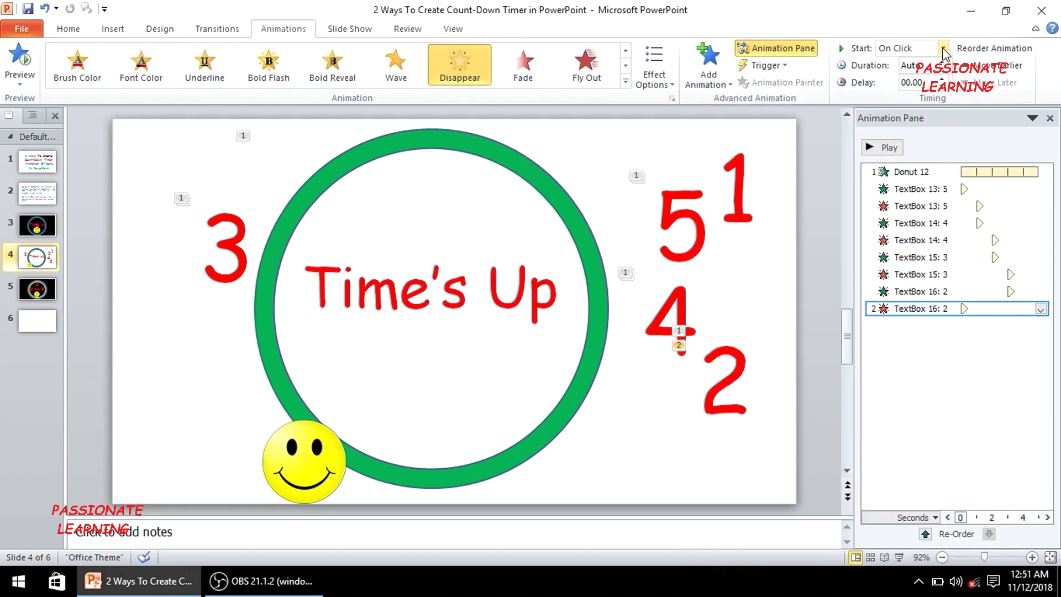
pyautogui.click(943, 48)
pyautogui.click(931, 78)
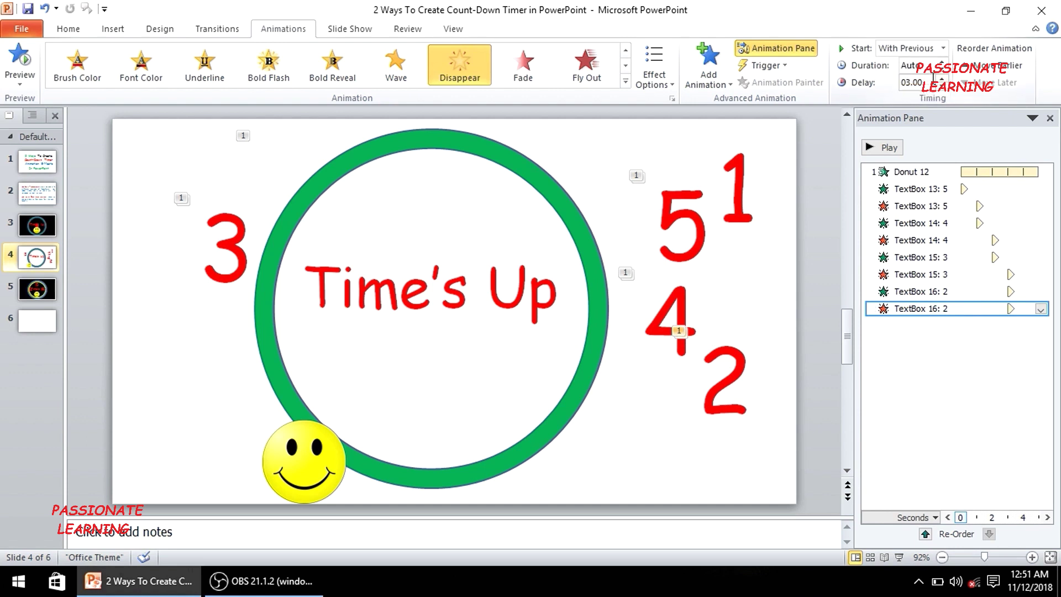
pyautogui.click(943, 79)
# Give the 1 an Appear With Previous at 4 seconds and a Disappear With Previous at 5 seconds
pyautogui.click(719, 132)
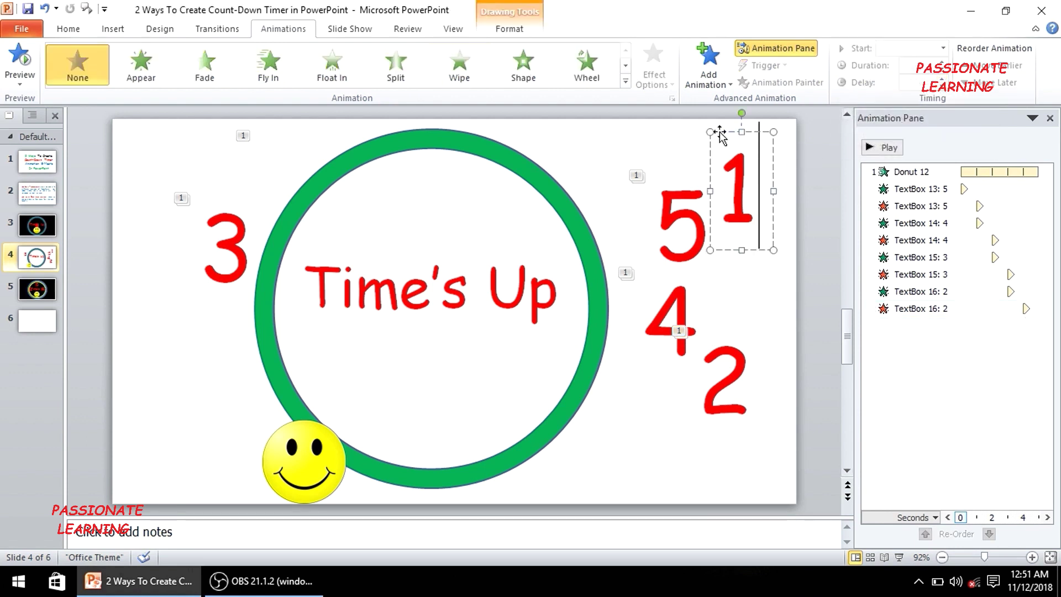
pyautogui.click(141, 69)
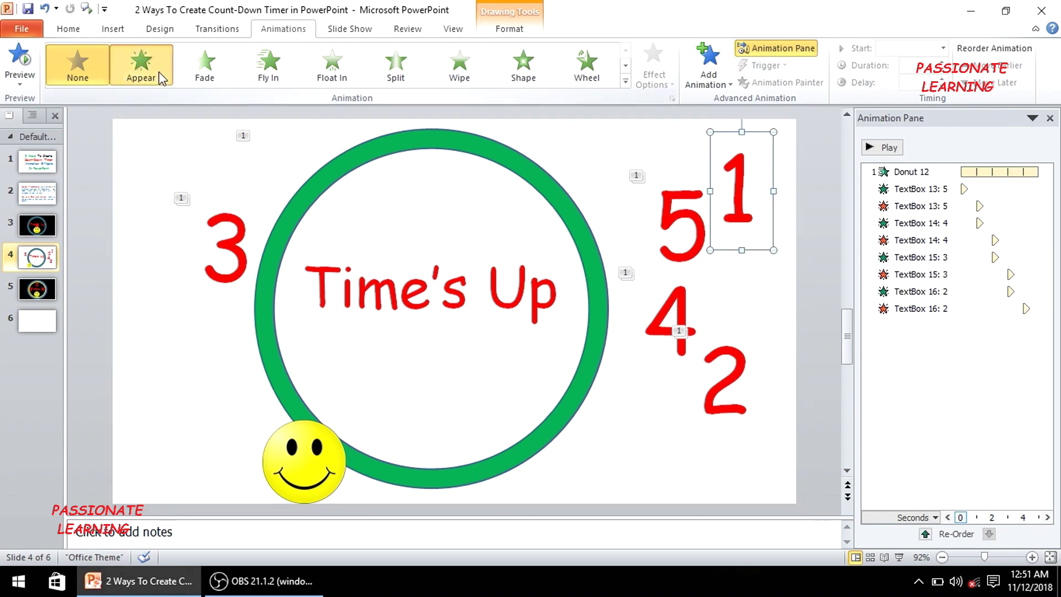
pyautogui.click(943, 48)
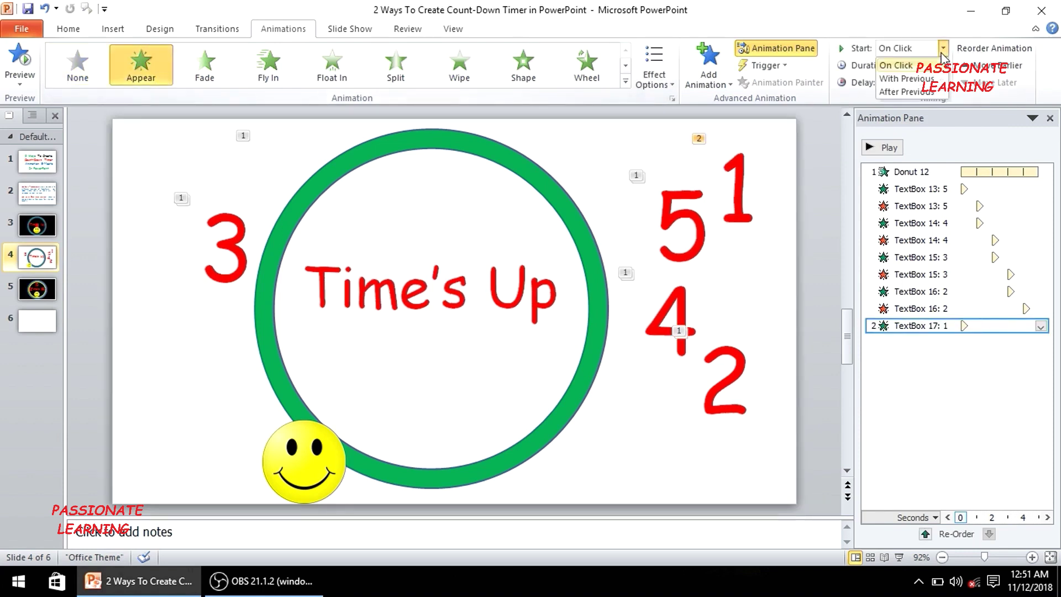
pyautogui.click(921, 80)
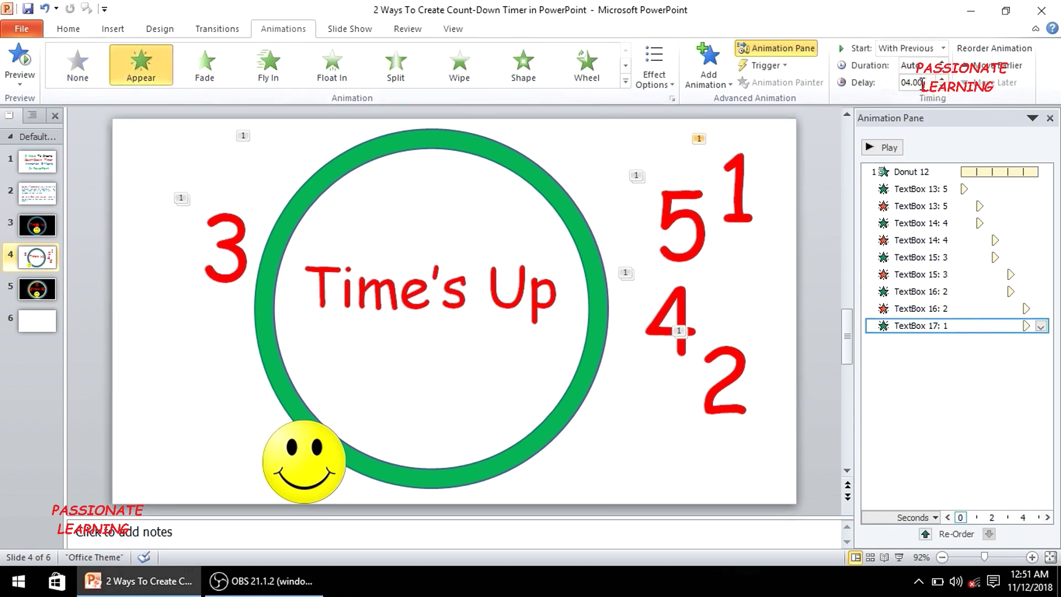
pyautogui.click(744, 191)
pyautogui.click(708, 72)
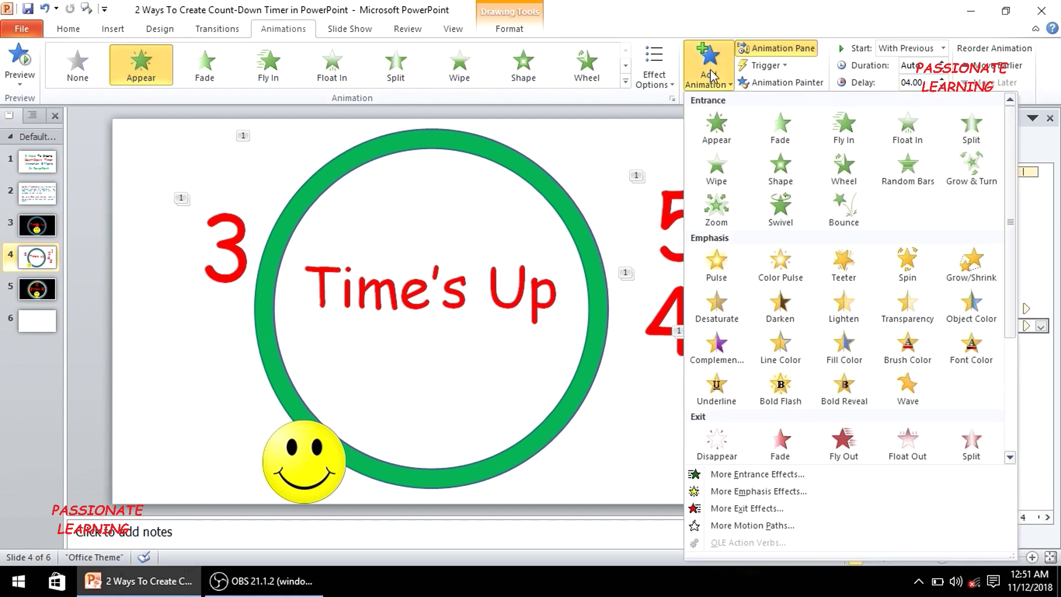
pyautogui.click(716, 442)
pyautogui.click(944, 50)
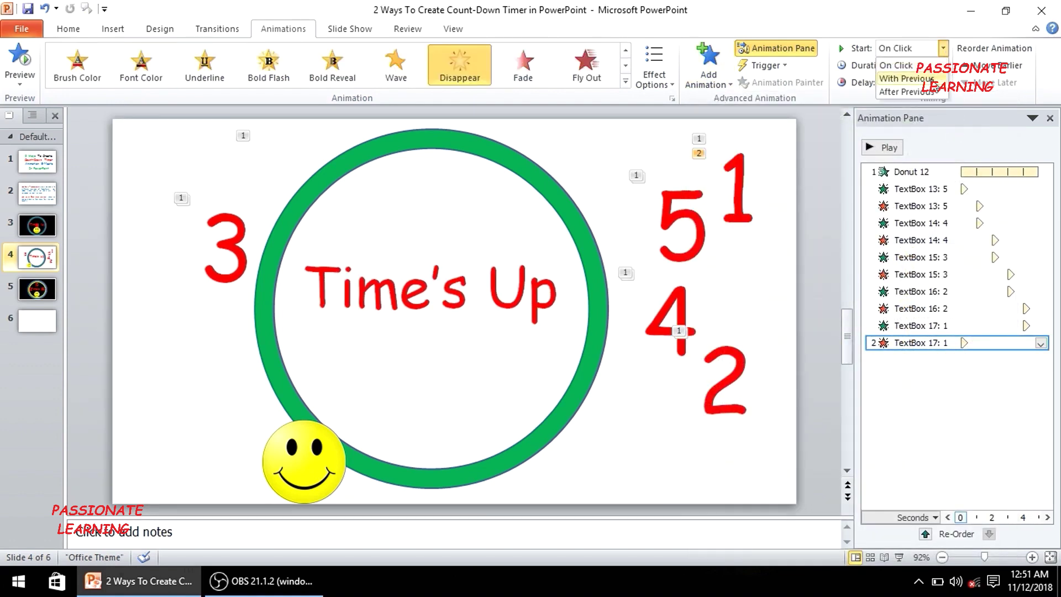
pyautogui.click(906, 78)
pyautogui.click(942, 79)
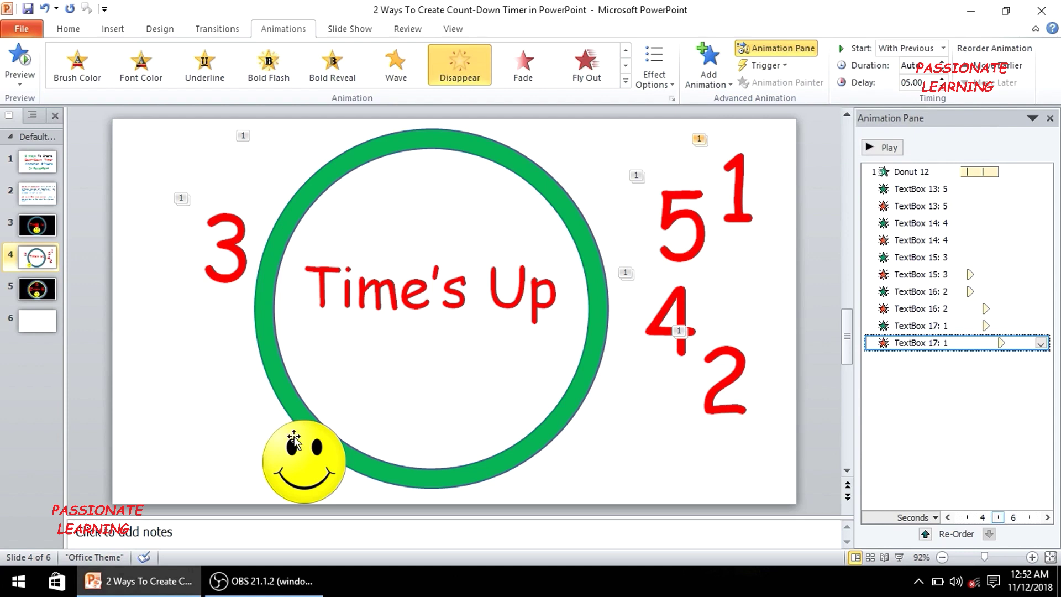
# Give Time's Up and the smiley a shared Appear entrance, With Previous, delayed 5 seconds
pyautogui.click(377, 306)
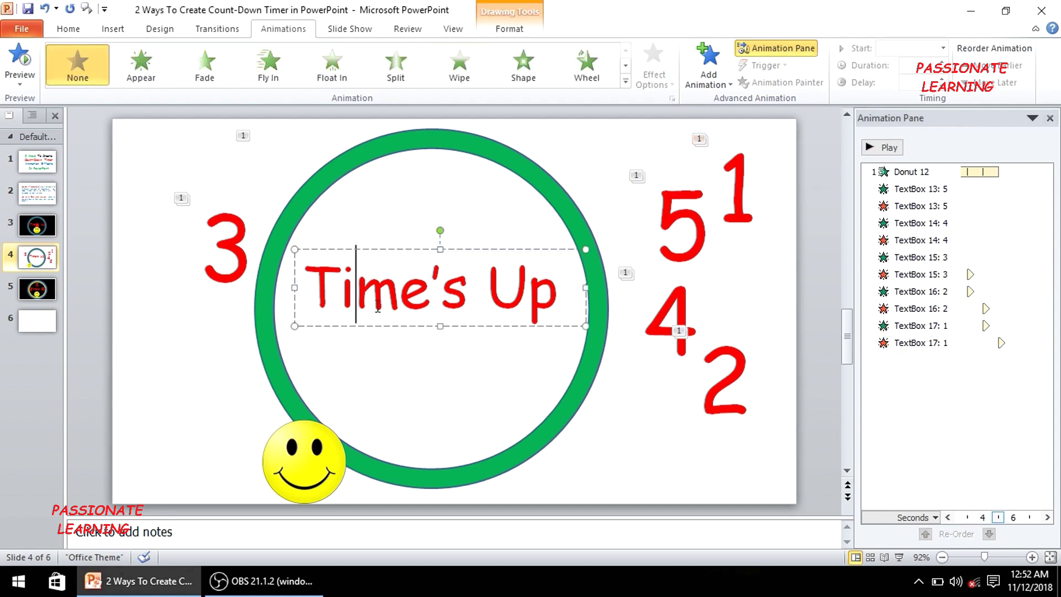
pyautogui.keyDown('shift'); pyautogui.click(320, 442); pyautogui.keyUp('shift')
pyautogui.click(142, 75)
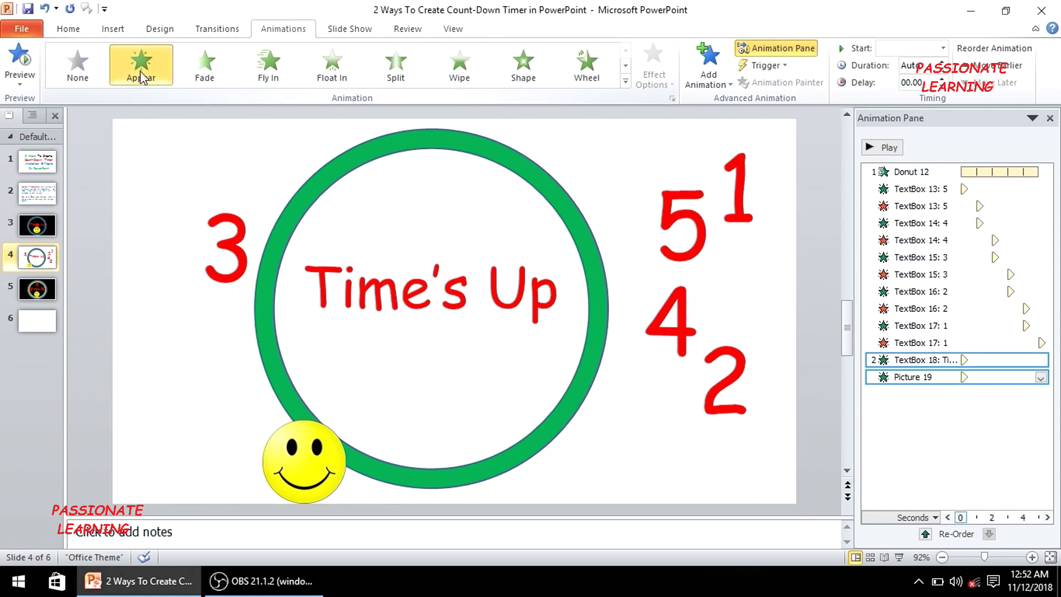
pyautogui.click(942, 48)
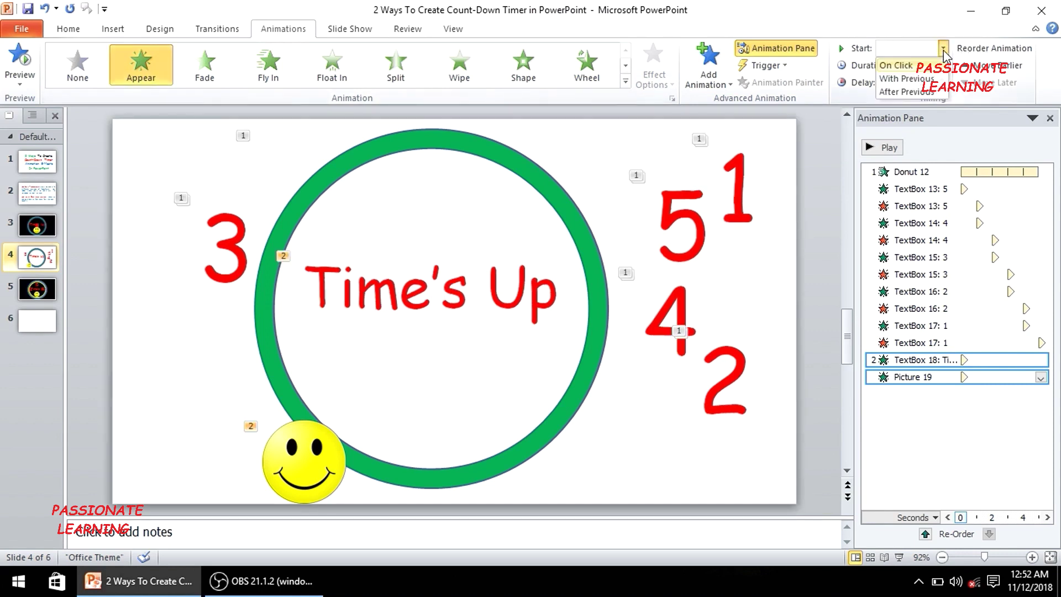
pyautogui.click(916, 81)
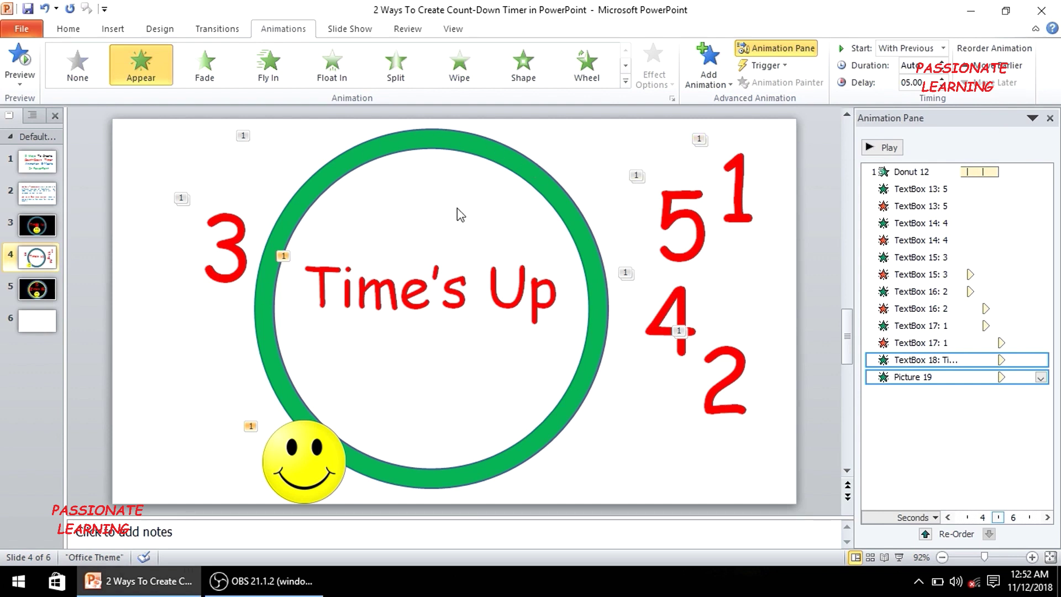
pyautogui.click(160, 140)
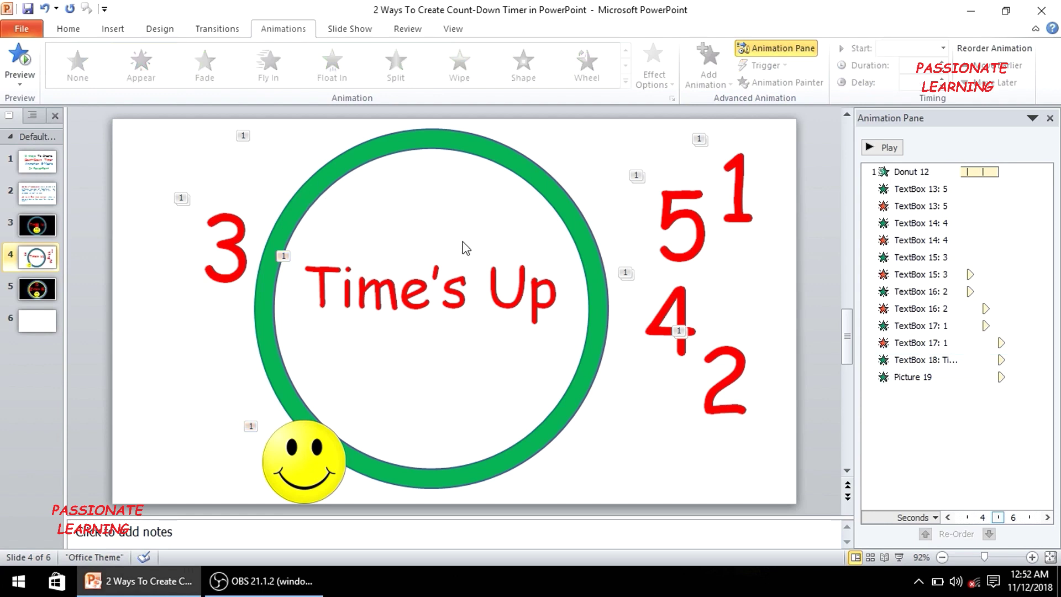
# Select all slide objects and apply Align Center and Align Middle to stack them
pyautogui.hotkey('ctrl', 'a')
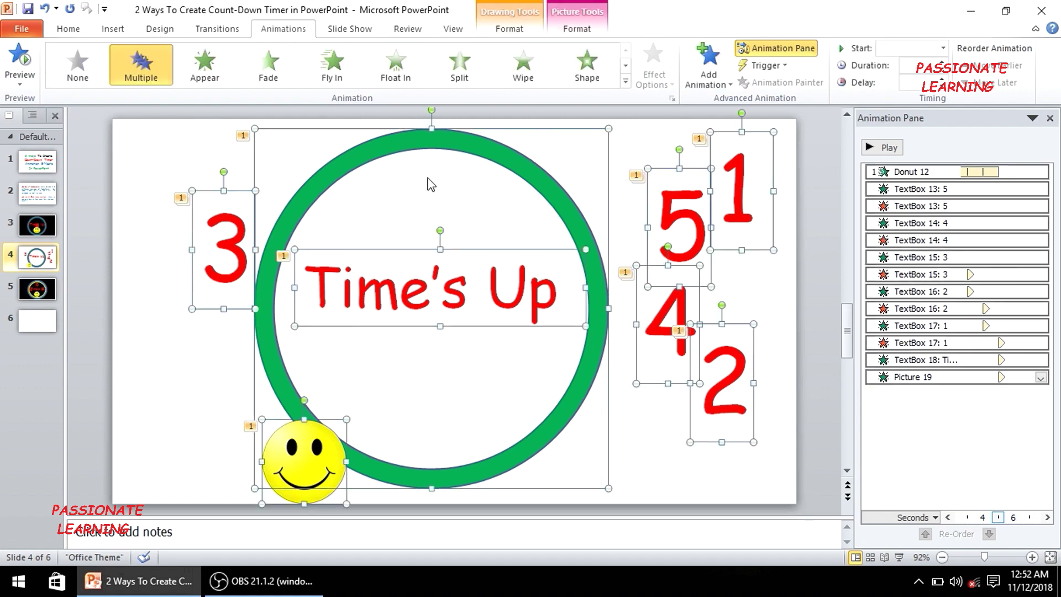
pyautogui.click(69, 29)
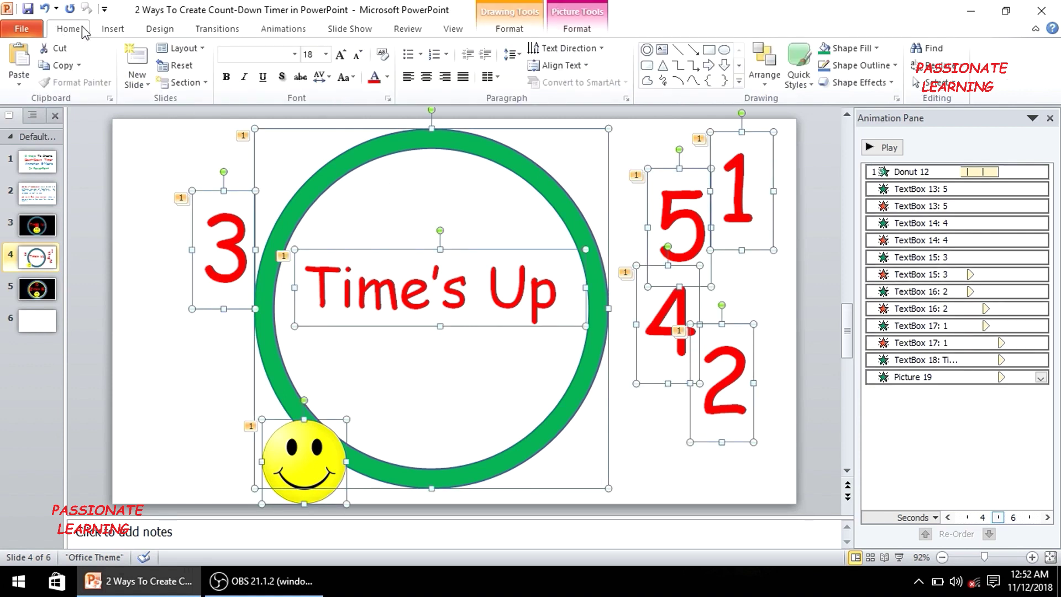
pyautogui.click(770, 83)
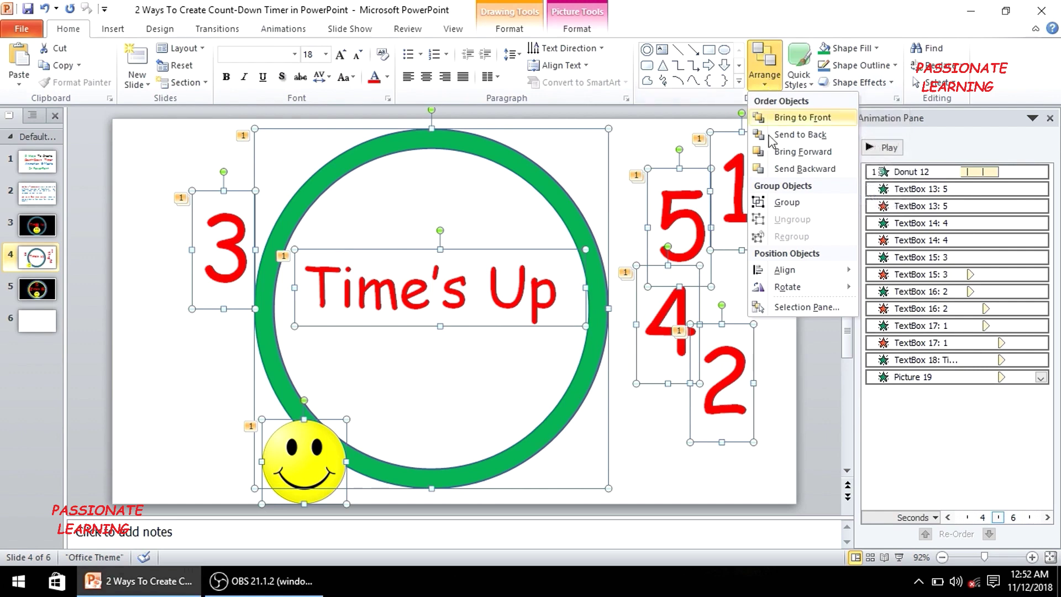
pyautogui.moveTo(781, 274)
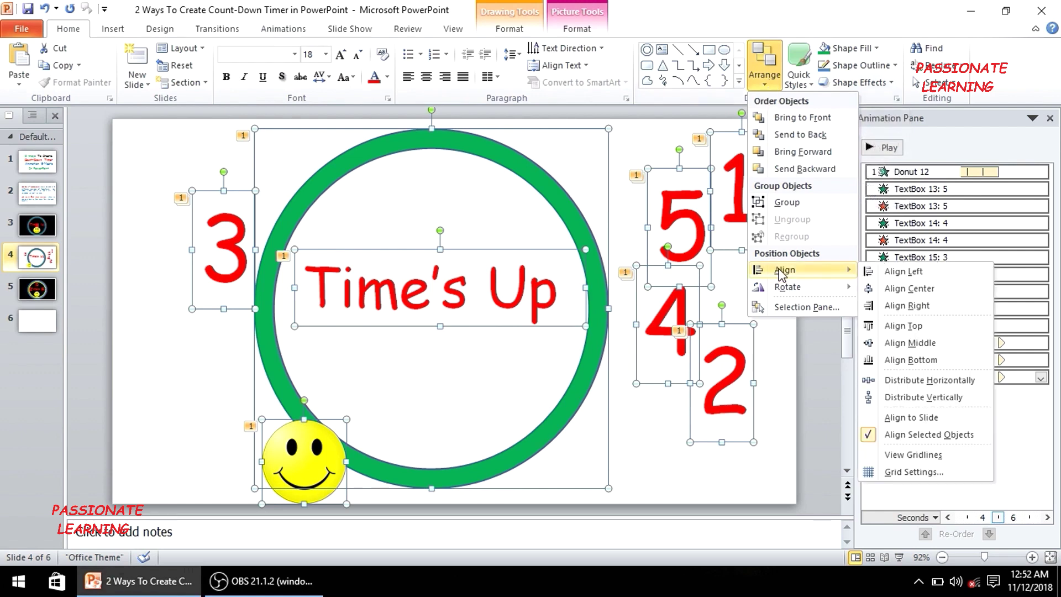
pyautogui.click(889, 288)
pyautogui.click(771, 82)
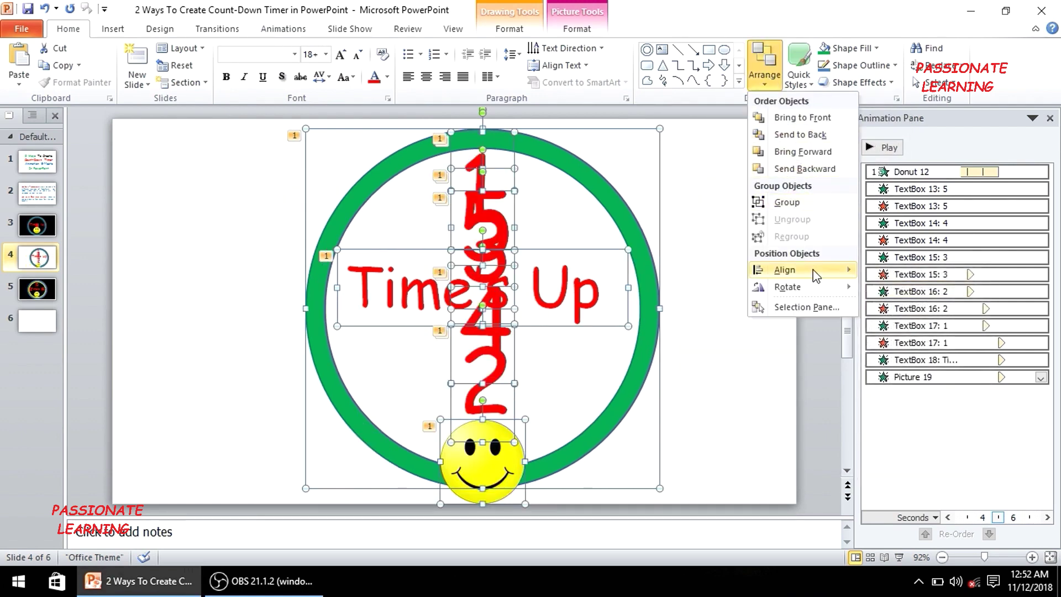
pyautogui.moveTo(784, 270)
pyautogui.click(904, 343)
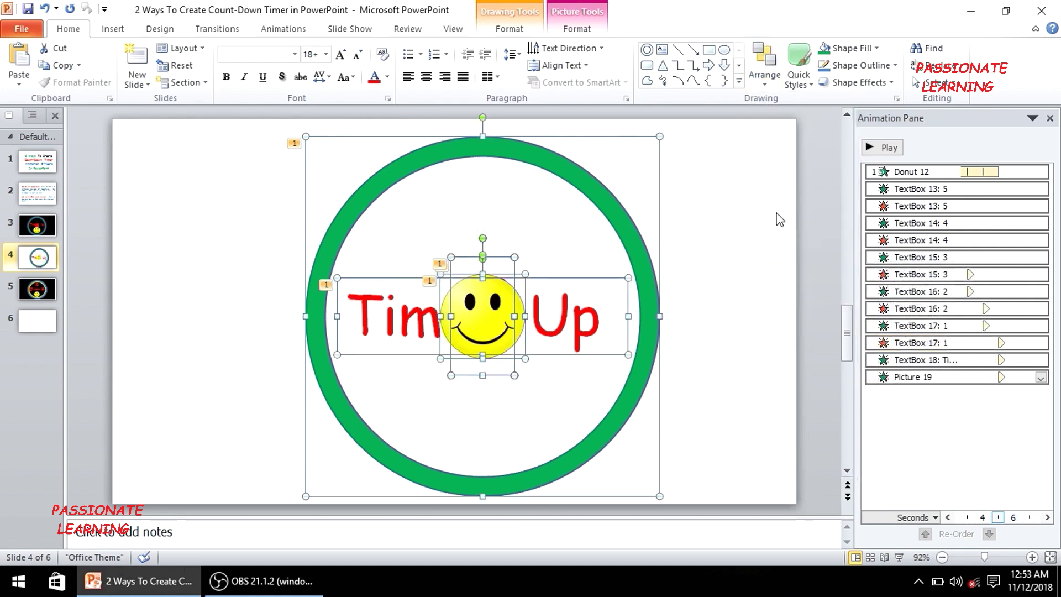
pyautogui.click(741, 194)
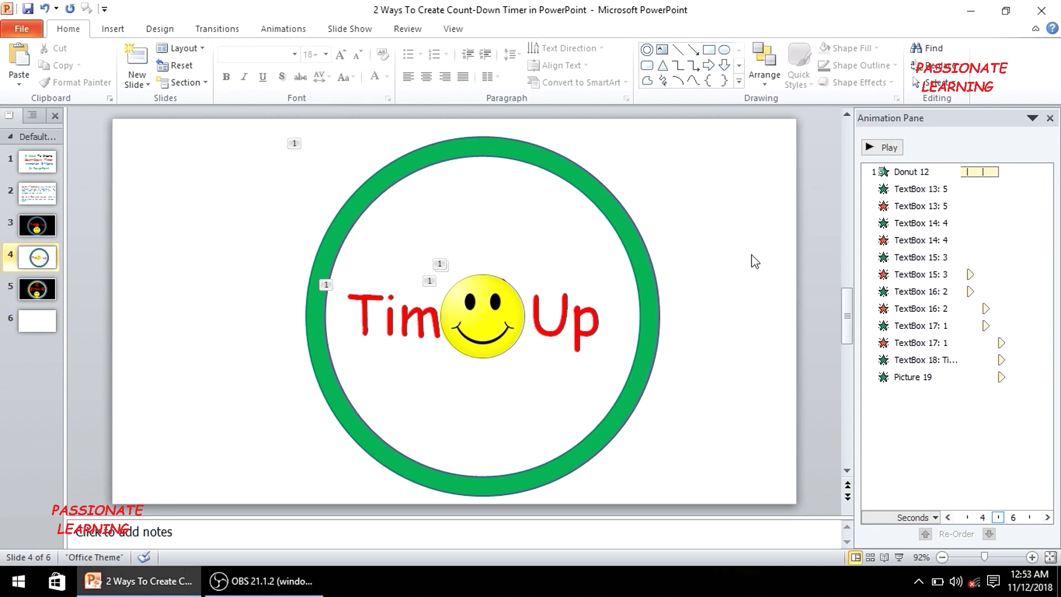
# Set a solid black fill in Format Background, then drag the smiley beneath Time's Up
pyautogui.rightClick(688, 191)
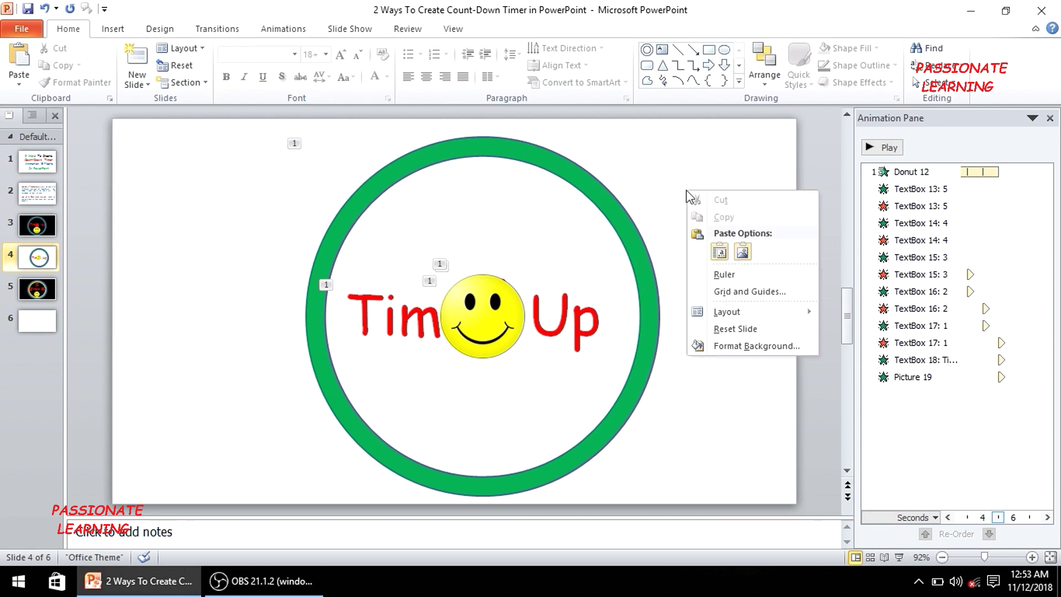
pyautogui.click(740, 346)
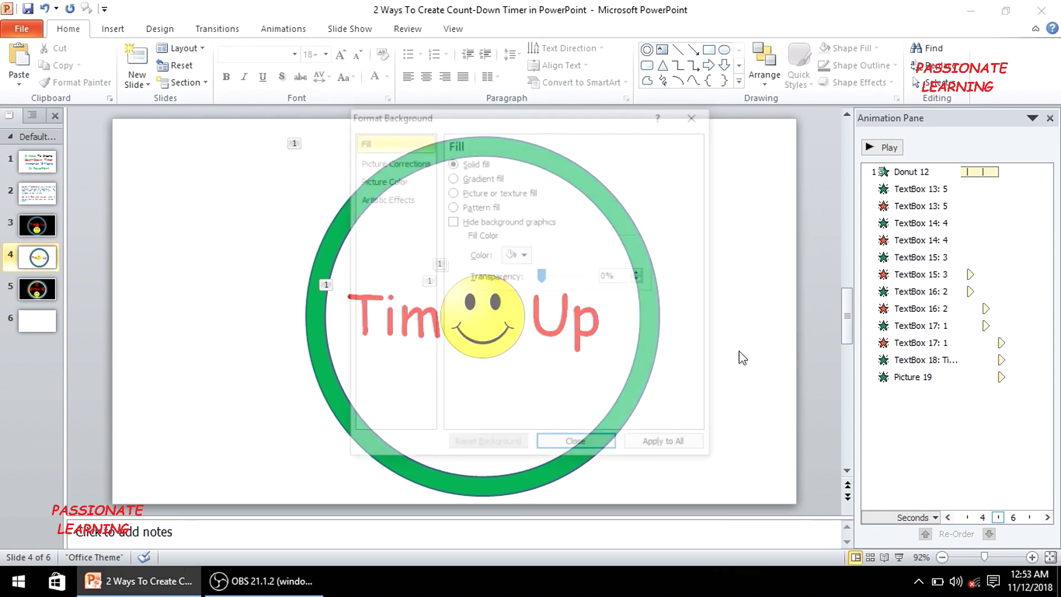
pyautogui.click(516, 254)
pyautogui.click(522, 301)
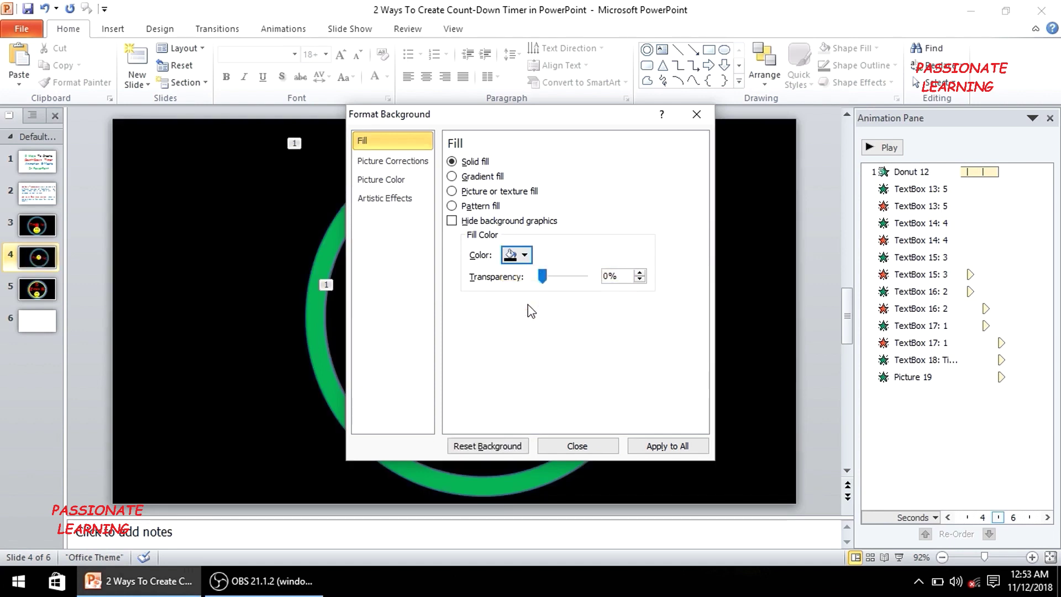
pyautogui.click(591, 443)
pyautogui.moveTo(486, 326); pyautogui.dragTo(502, 408)
pyautogui.click(729, 338)
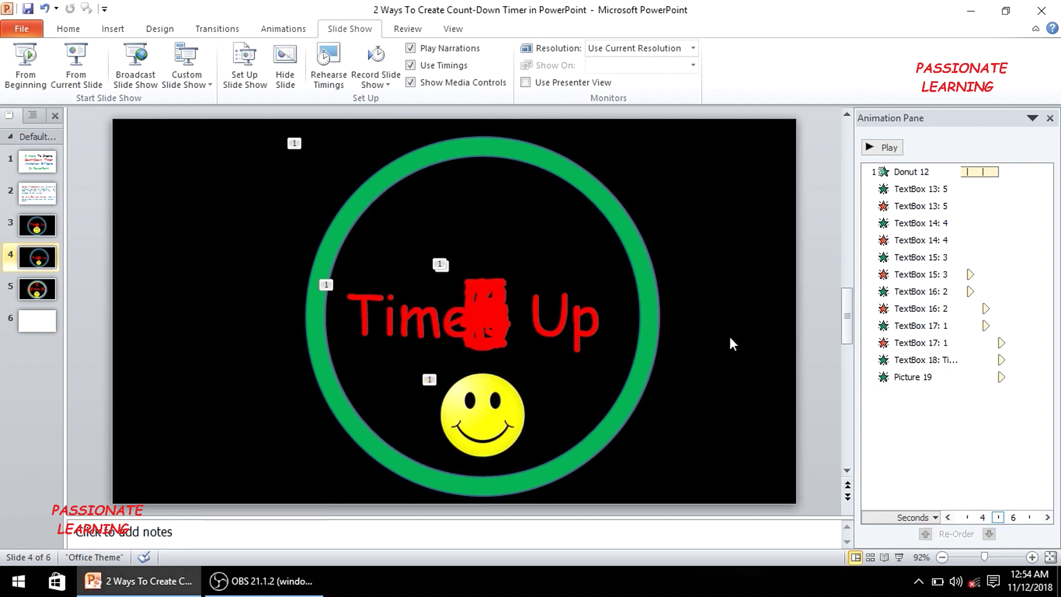
# Save with Ctrl+S, run the slide show from the current slide, then end it
pyautogui.hotkey('ctrl', 's')
pyautogui.click(89, 66)
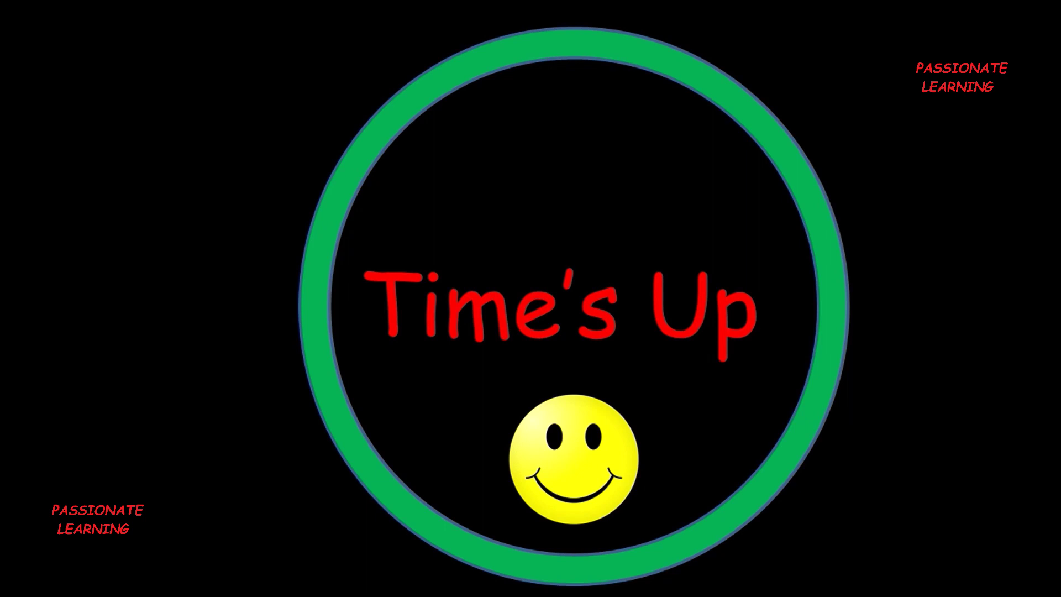
pyautogui.press('Escape')
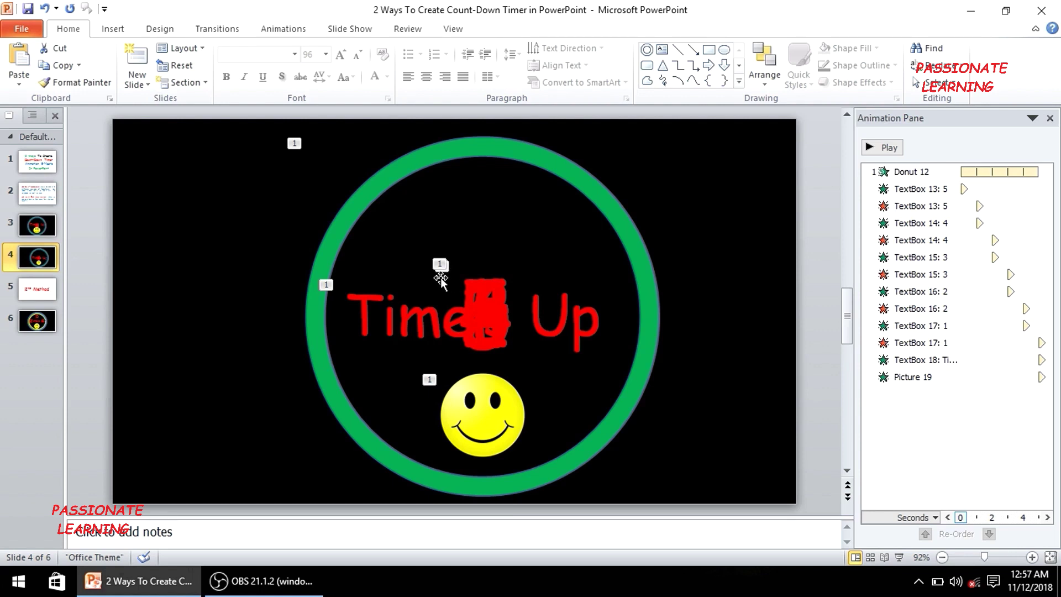
# Go to slide 6 and play its countdown animation in the Animation Pane
pyautogui.click(60, 291)
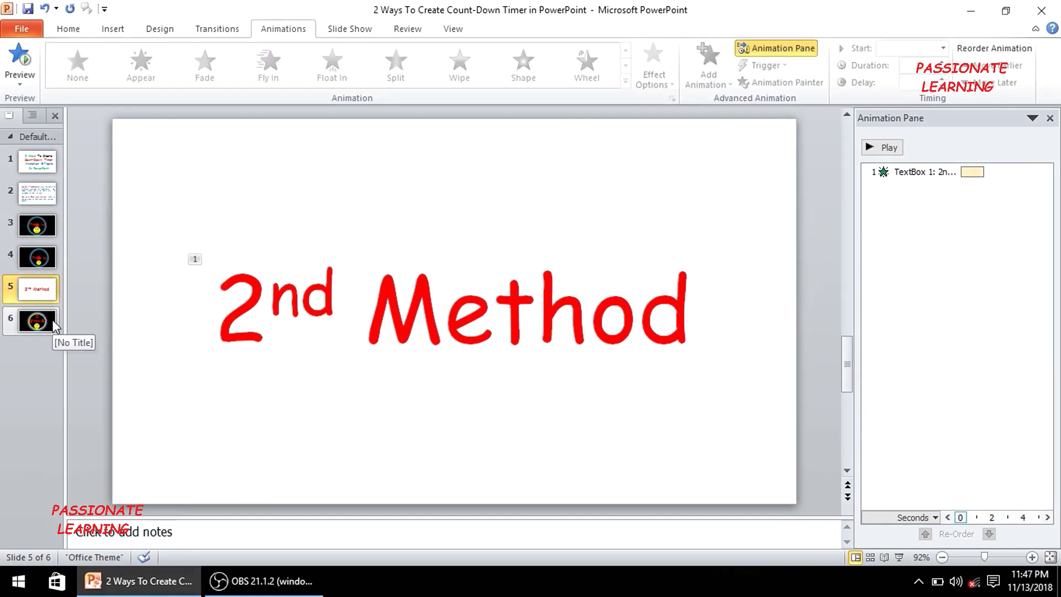
pyautogui.click(55, 325)
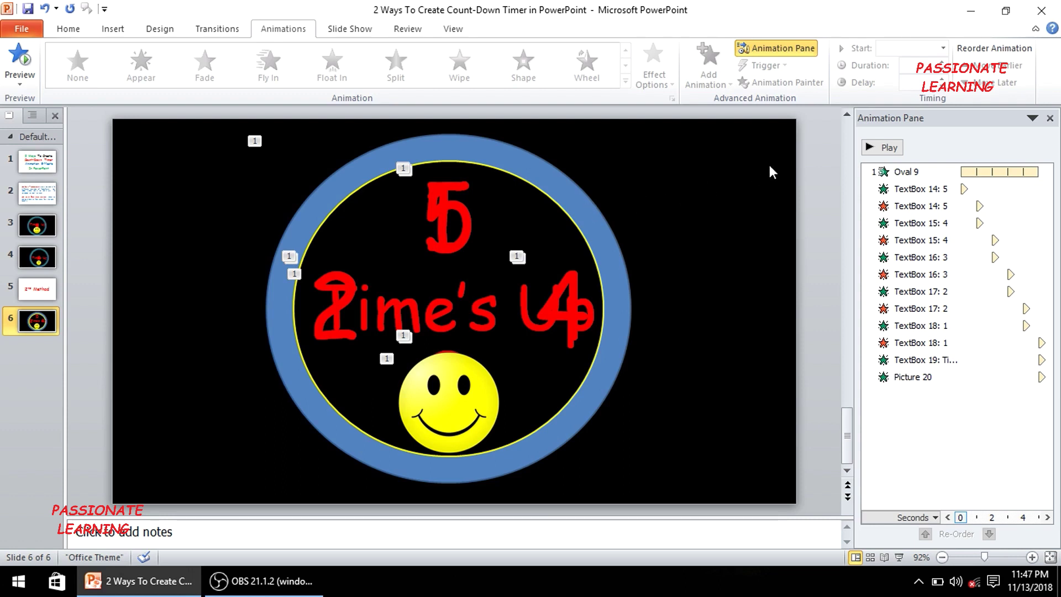
pyautogui.click(886, 151)
pyautogui.click(68, 29)
# Add a blank slide 7 and draw a large Oval circle across its centre
pyautogui.click(147, 84)
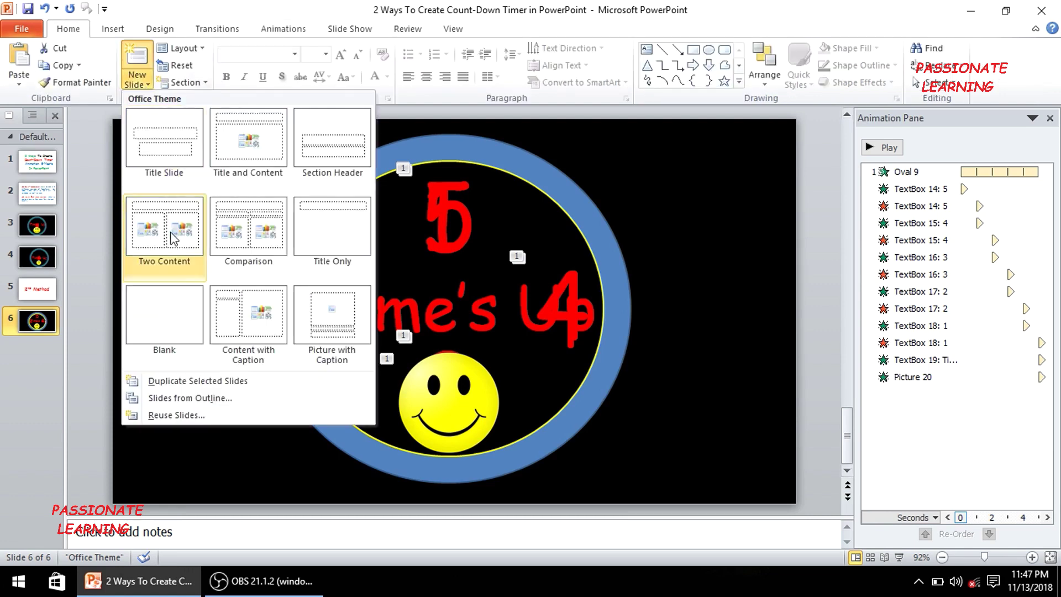
pyautogui.click(180, 337)
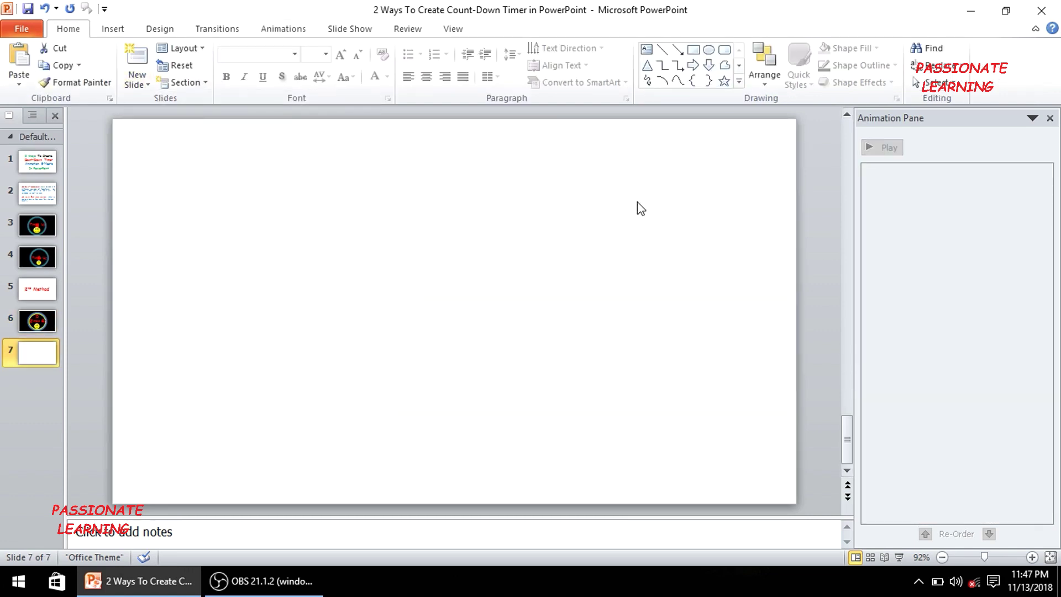
pyautogui.click(740, 81)
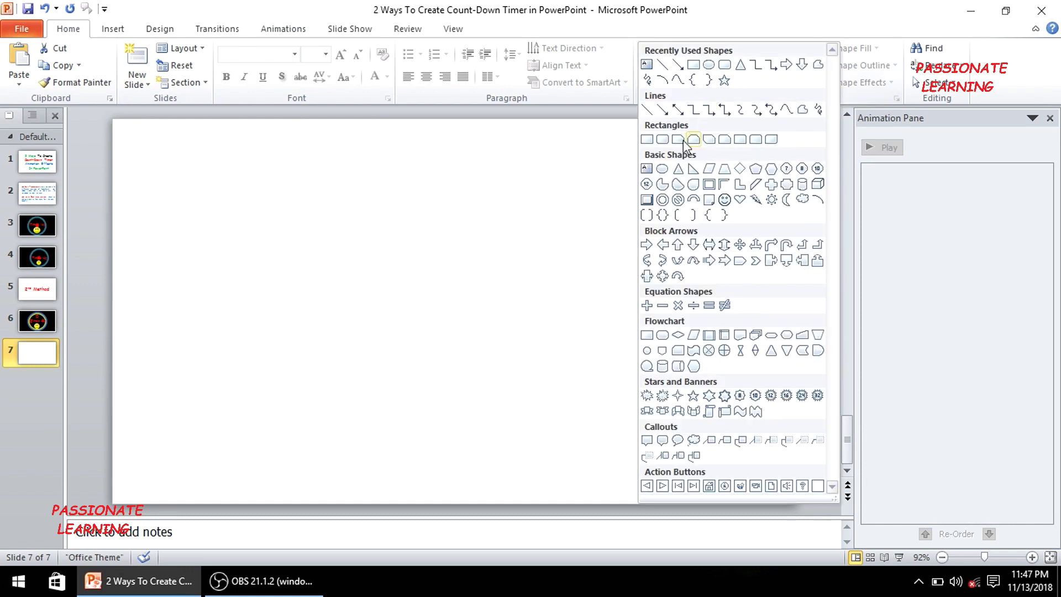
pyautogui.click(662, 169)
pyautogui.moveTo(270, 128); pyautogui.dragTo(640, 495)
pyautogui.click(702, 403)
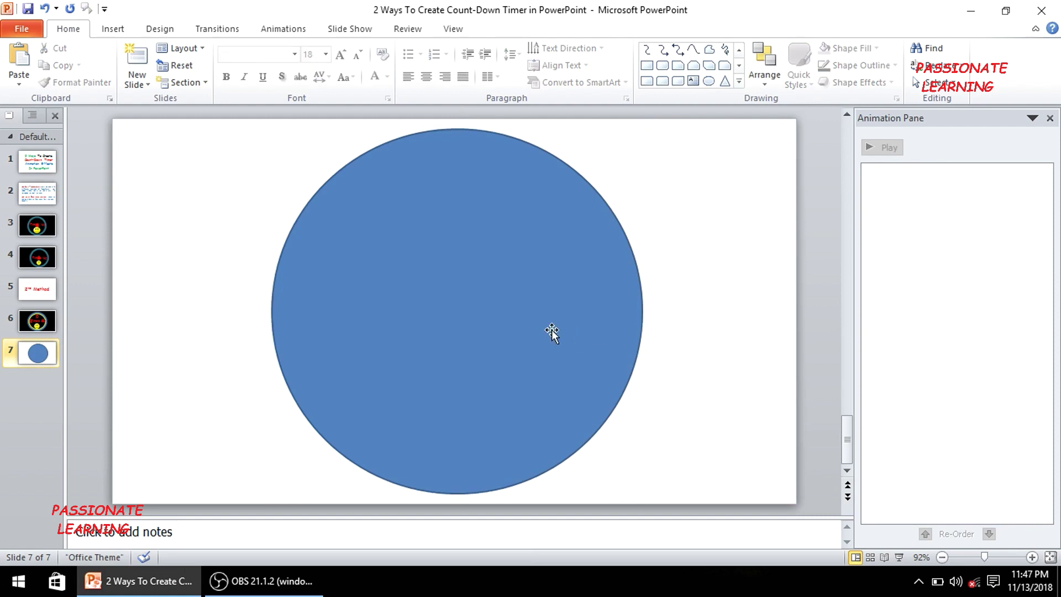
pyautogui.click(453, 265)
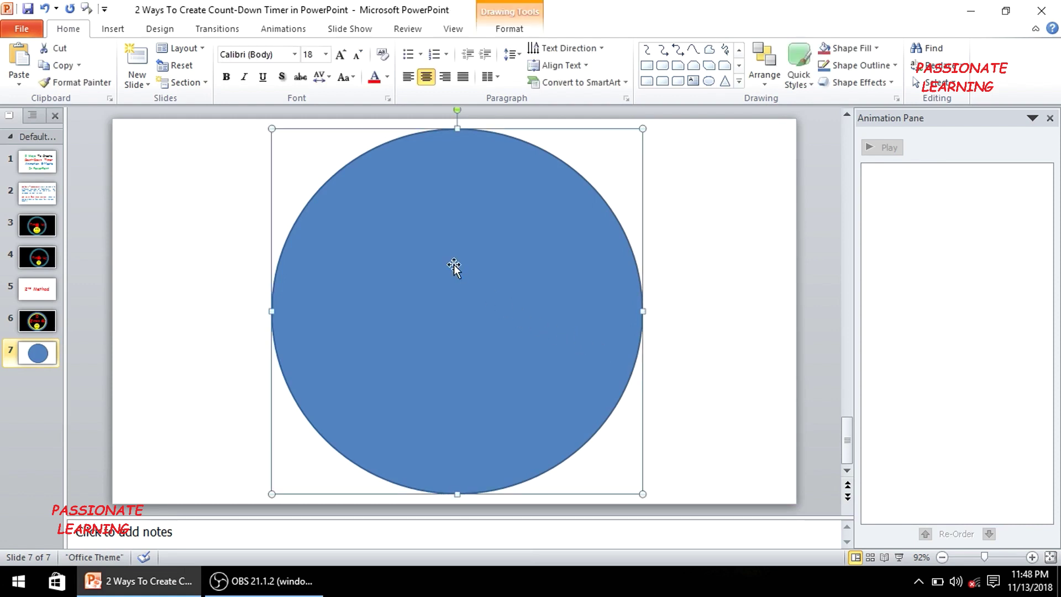
# Duplicate the circle and scale the copy to 85% with aspect ratio locked
pyautogui.hotkey('ctrl', 'v')
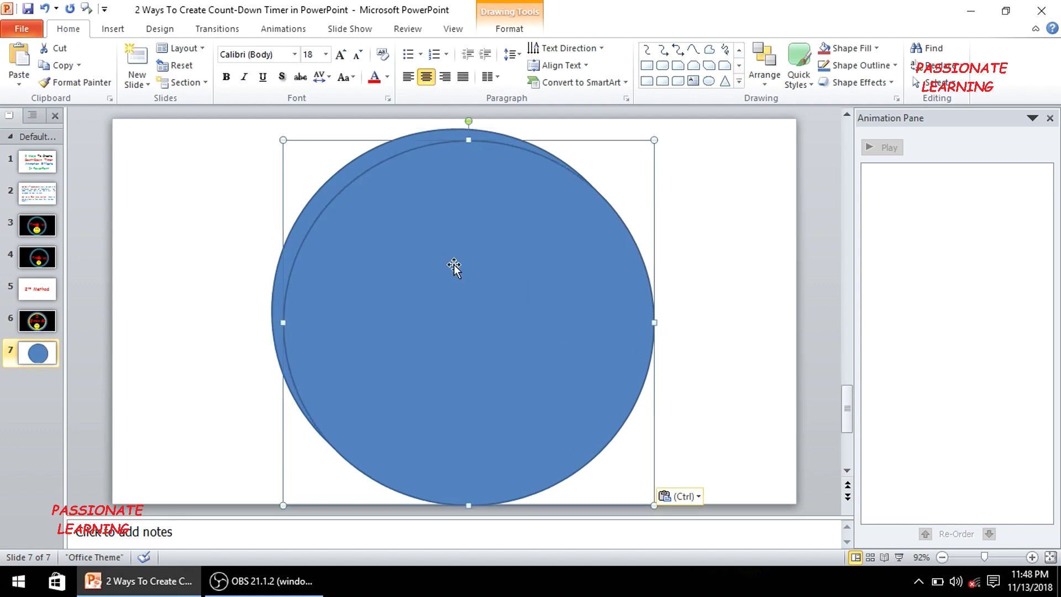
pyautogui.hotkey('ctrl', 'z')
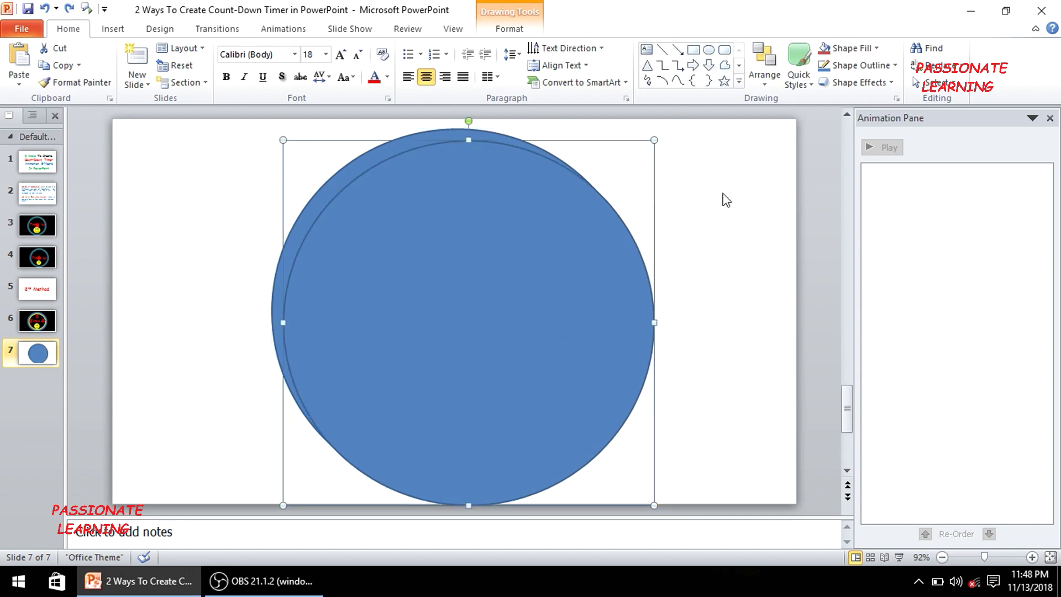
pyautogui.doubleClick(504, 233)
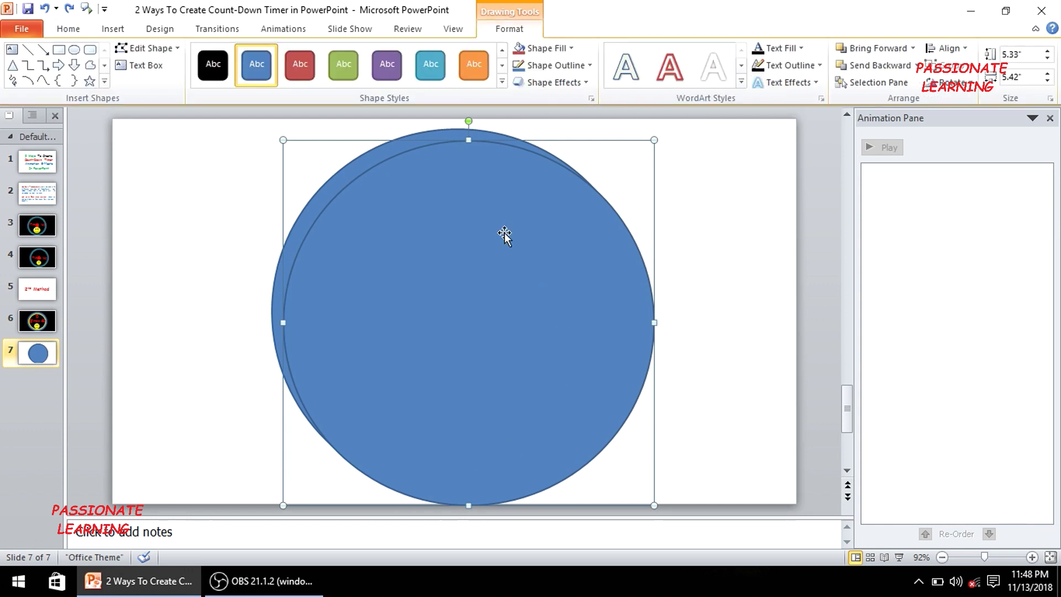
pyautogui.click(1048, 100)
pyautogui.click(804, 198)
pyautogui.click(890, 185)
pyautogui.click(890, 185)
pyautogui.click(891, 184)
pyautogui.click(891, 185)
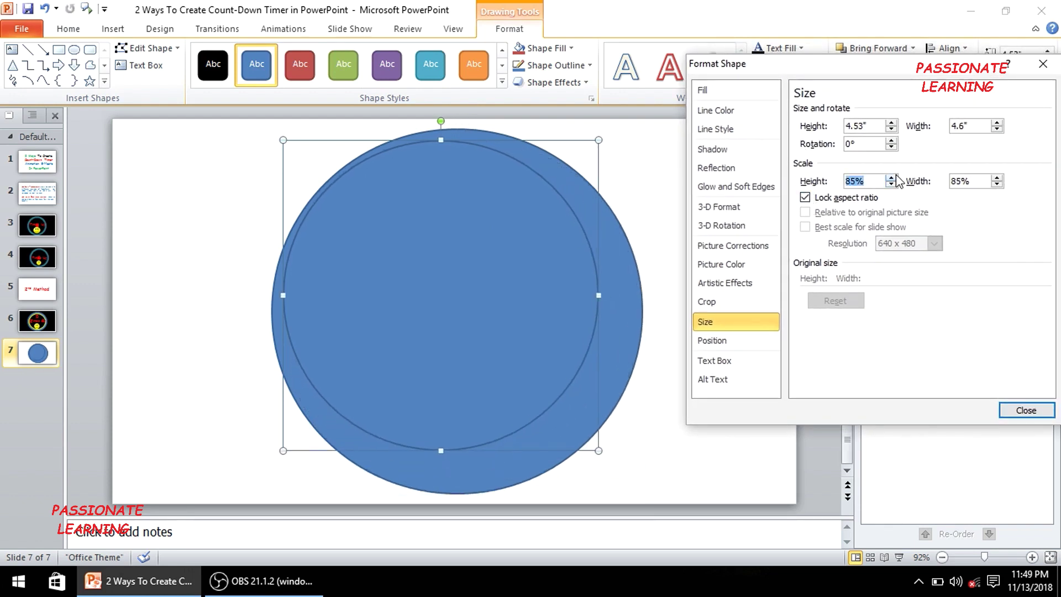
pyautogui.click(1028, 418)
pyautogui.click(743, 232)
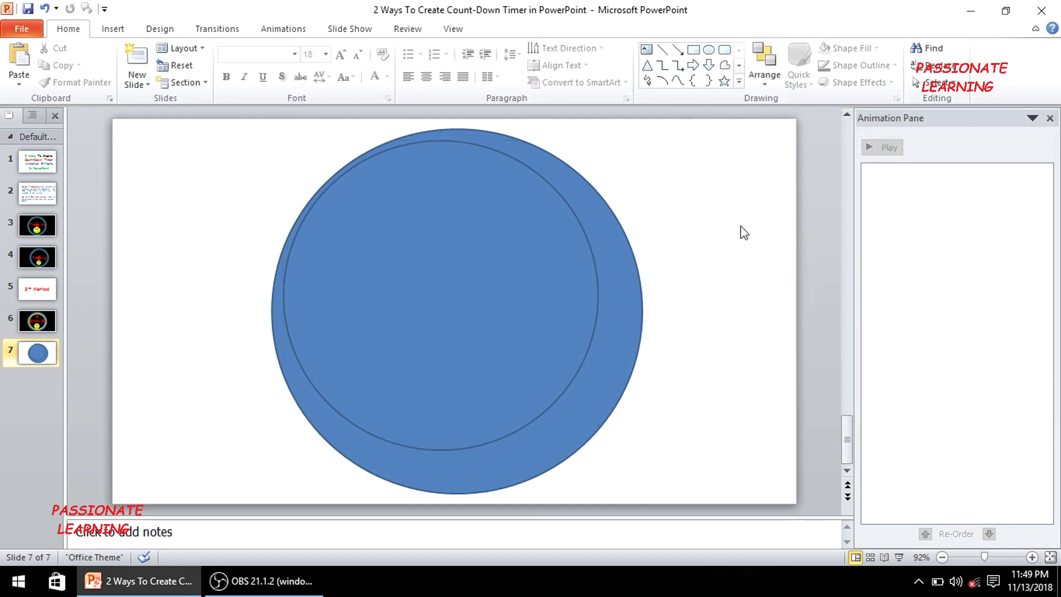
# Select both circles and apply Align Center and Align Middle
pyautogui.hotkey('ctrl', 'a')
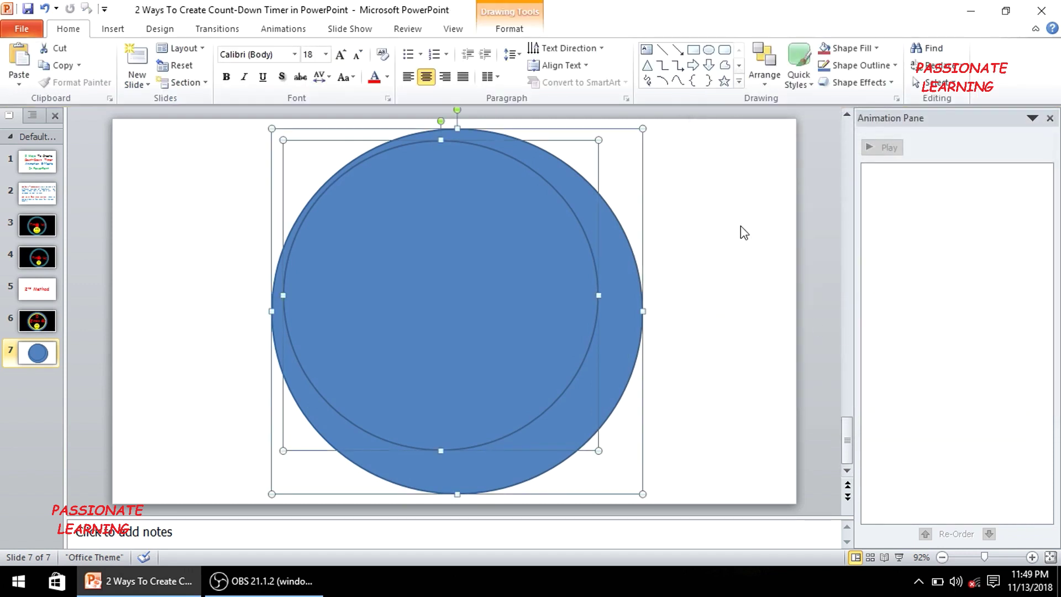
pyautogui.click(767, 87)
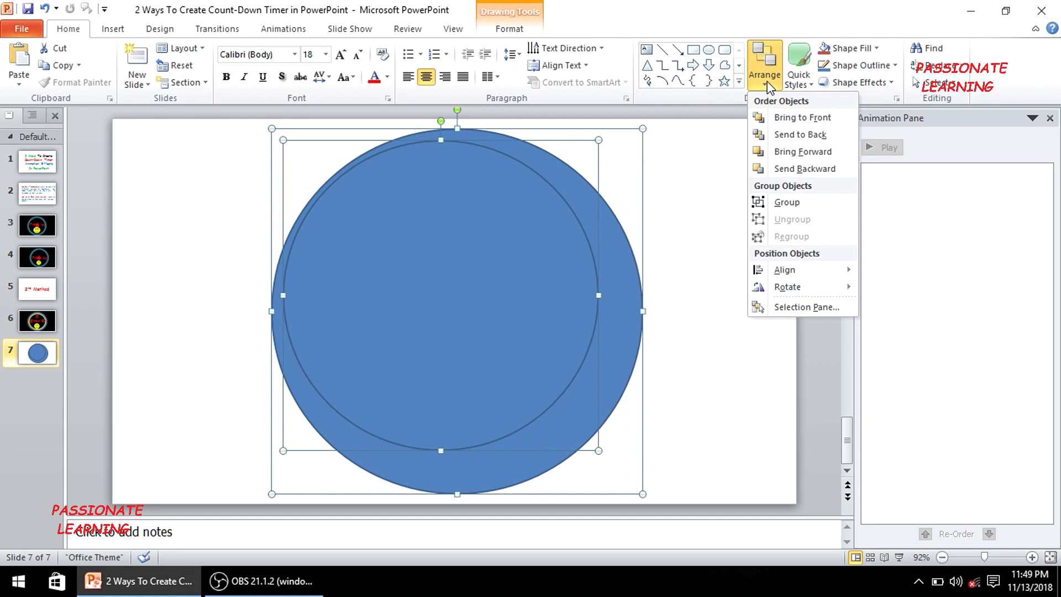
pyautogui.moveTo(792, 269)
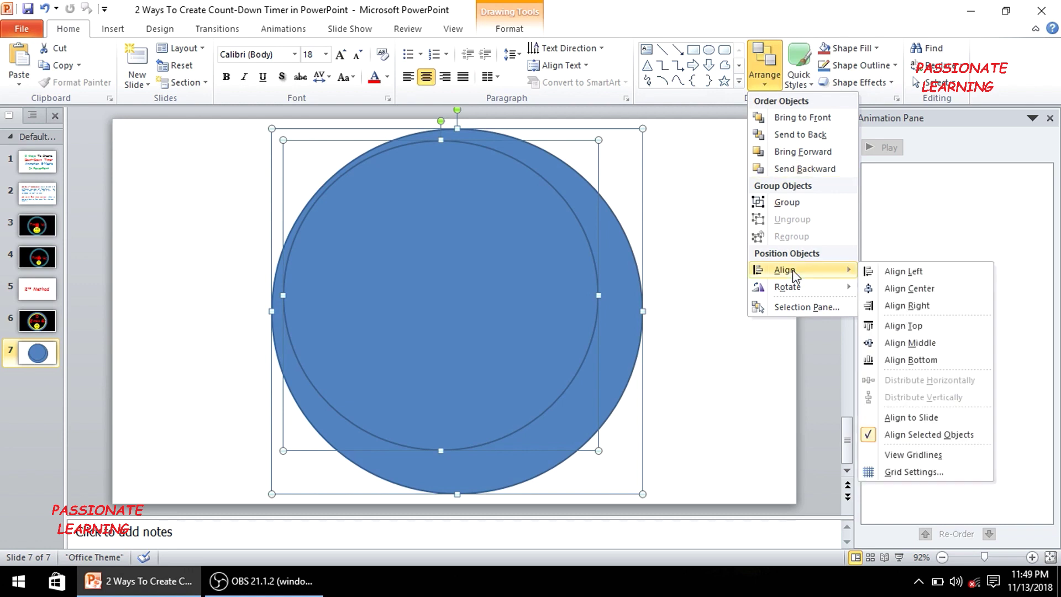
pyautogui.click(890, 287)
pyautogui.click(765, 65)
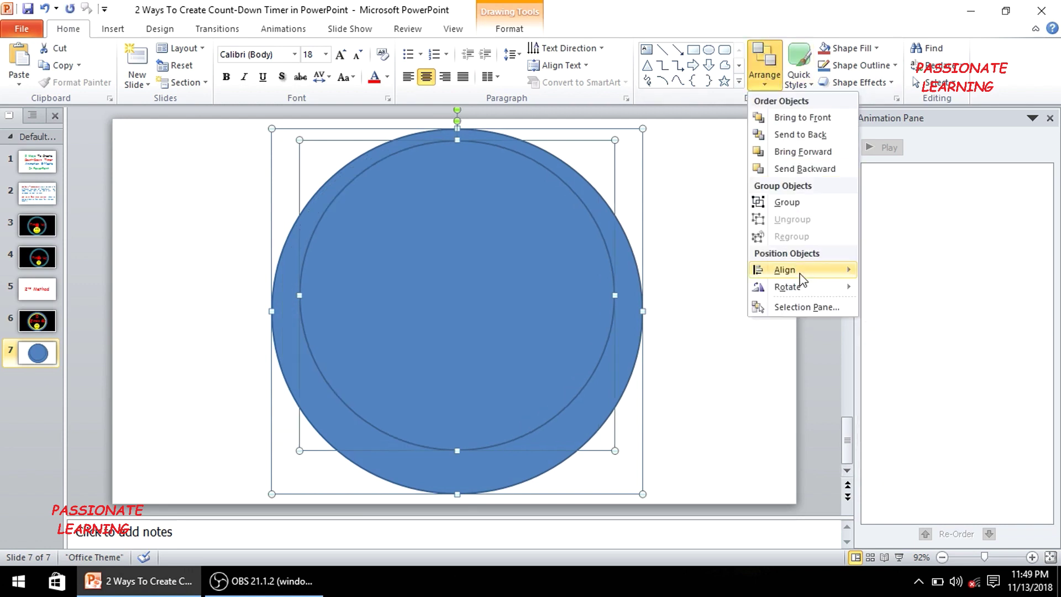
pyautogui.moveTo(790, 270)
pyautogui.click(870, 338)
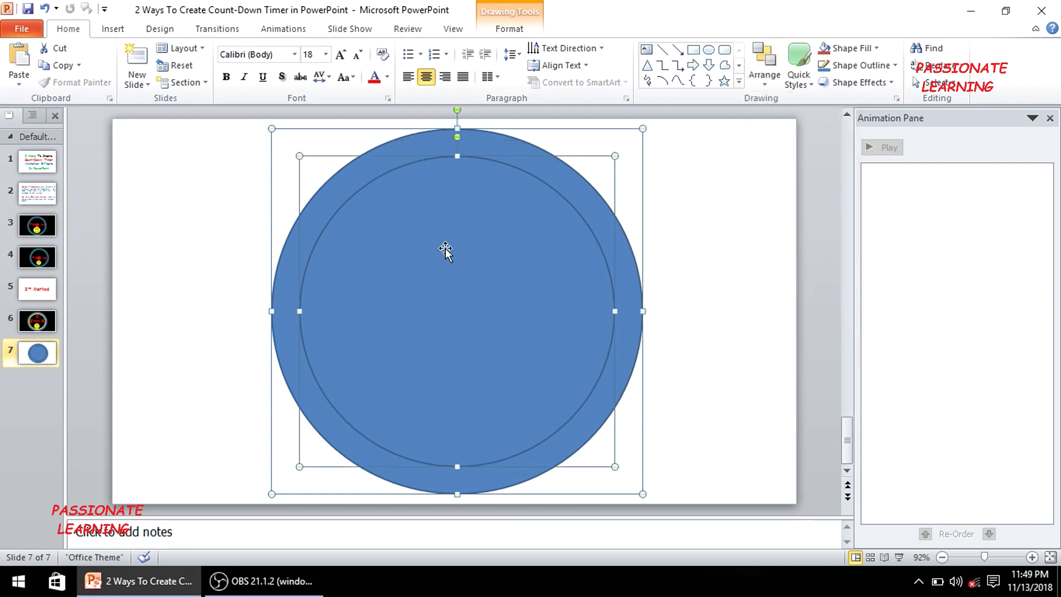
# Give slide 7 a solid black fill in Format Background
pyautogui.click(710, 258)
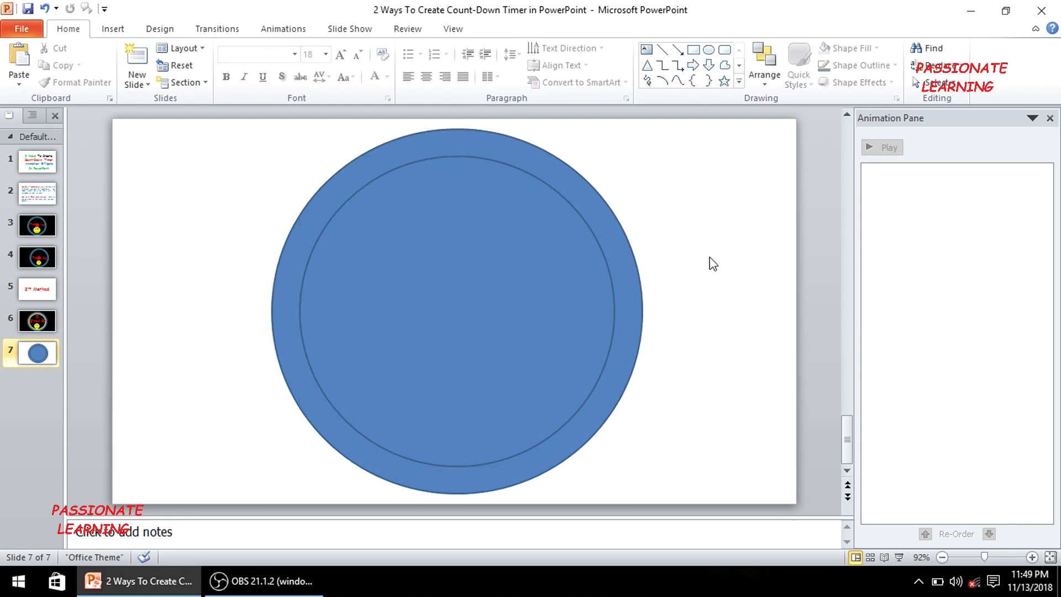
pyautogui.rightClick(709, 257)
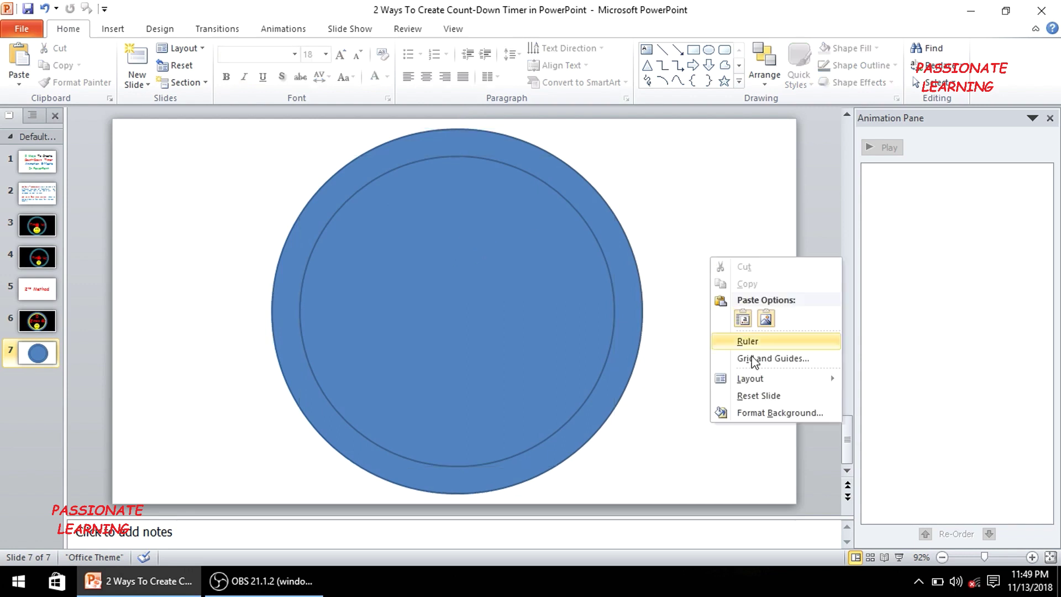
pyautogui.click(775, 417)
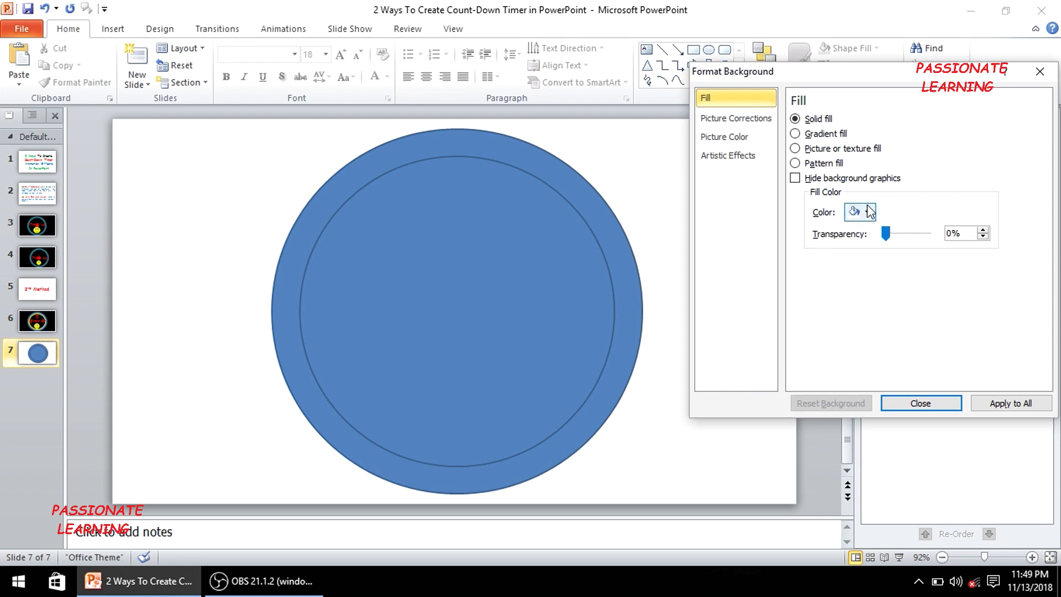
pyautogui.click(860, 212)
pyautogui.click(864, 259)
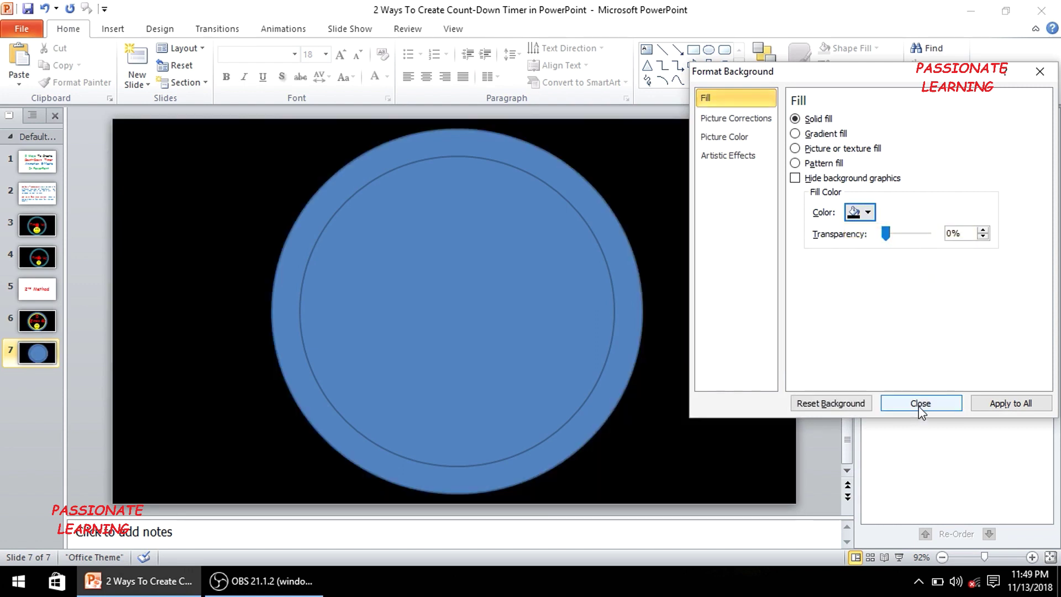
pyautogui.click(919, 404)
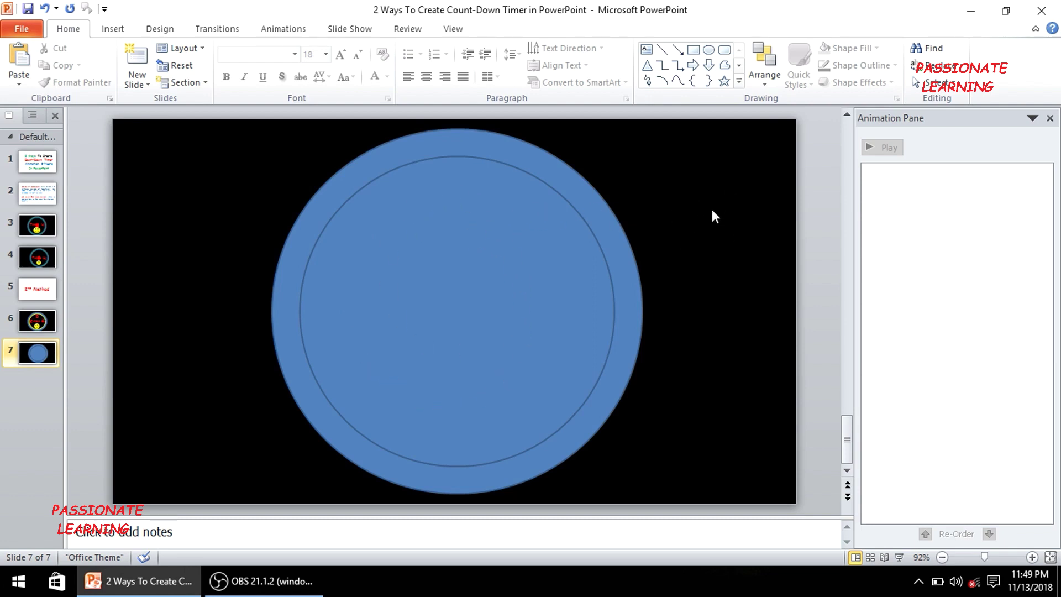
# Fill the inner circle with black
pyautogui.doubleClick(423, 279)
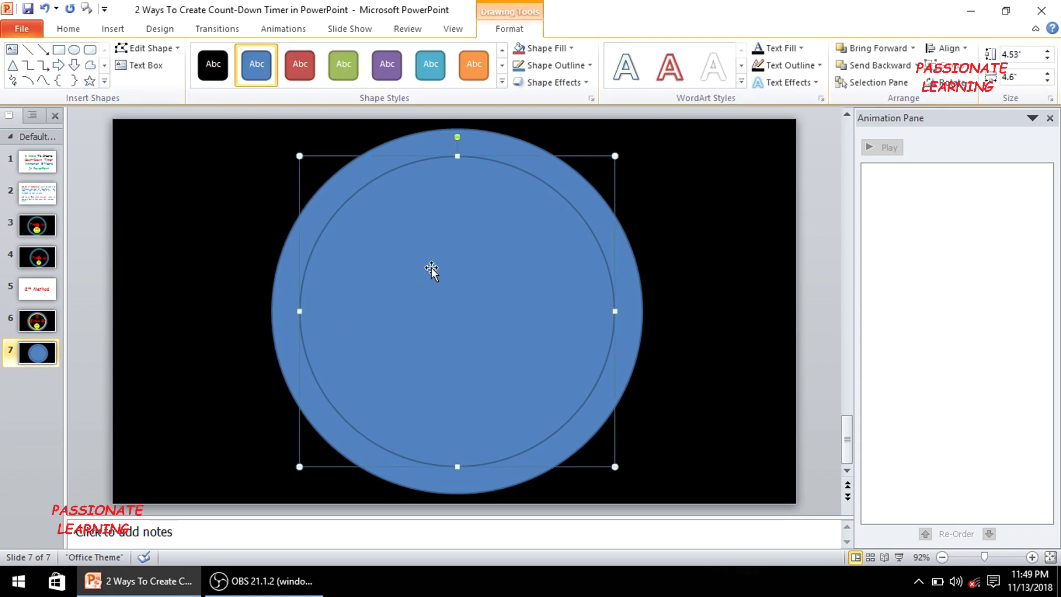
pyautogui.click(549, 50)
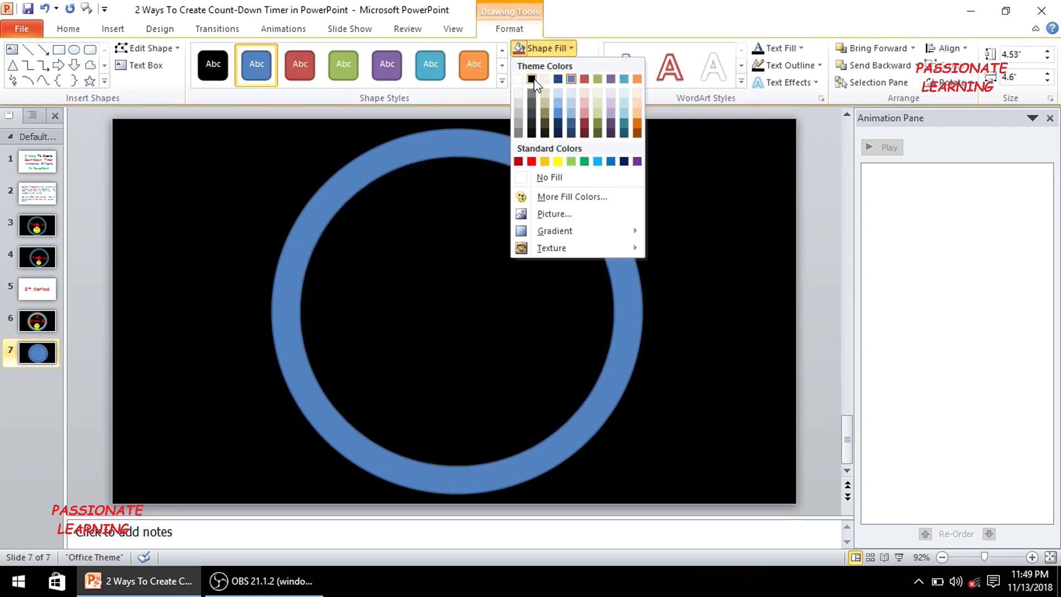
pyautogui.click(531, 78)
pyautogui.click(684, 202)
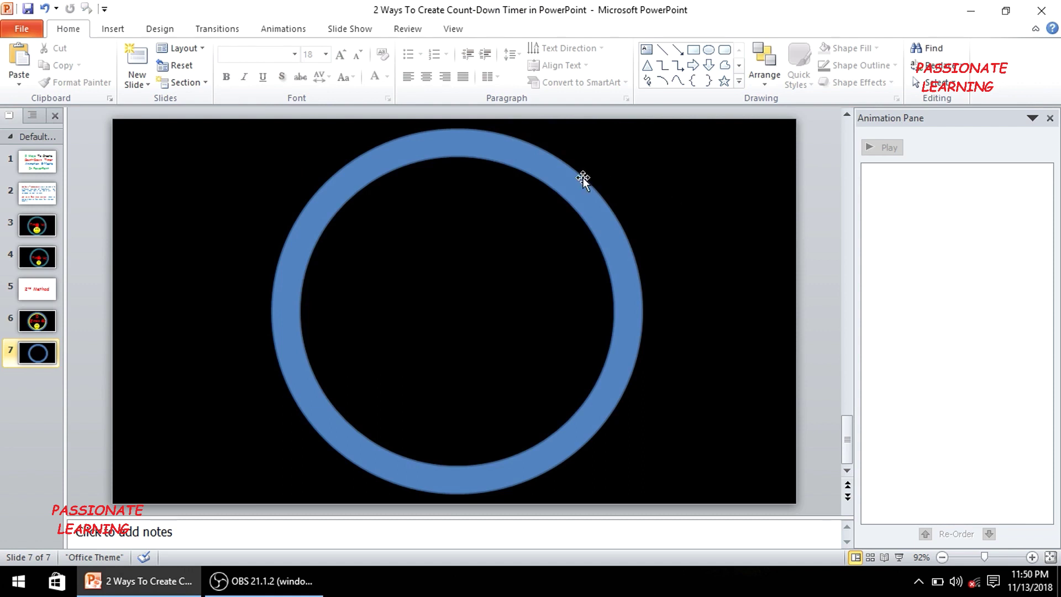
# Give the inner black circle a yellow outline
pyautogui.click(498, 194)
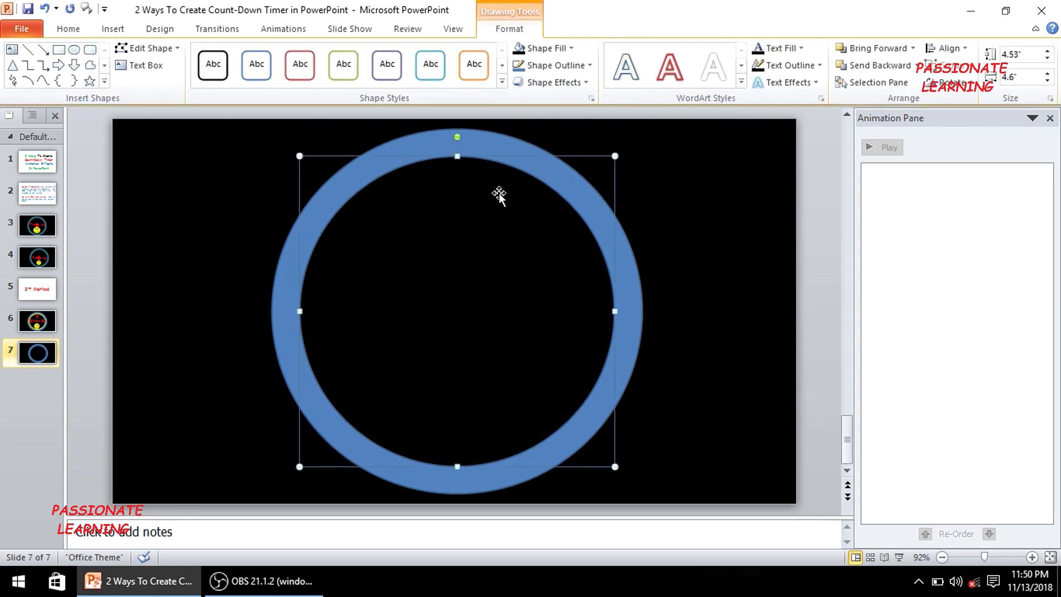
pyautogui.click(576, 67)
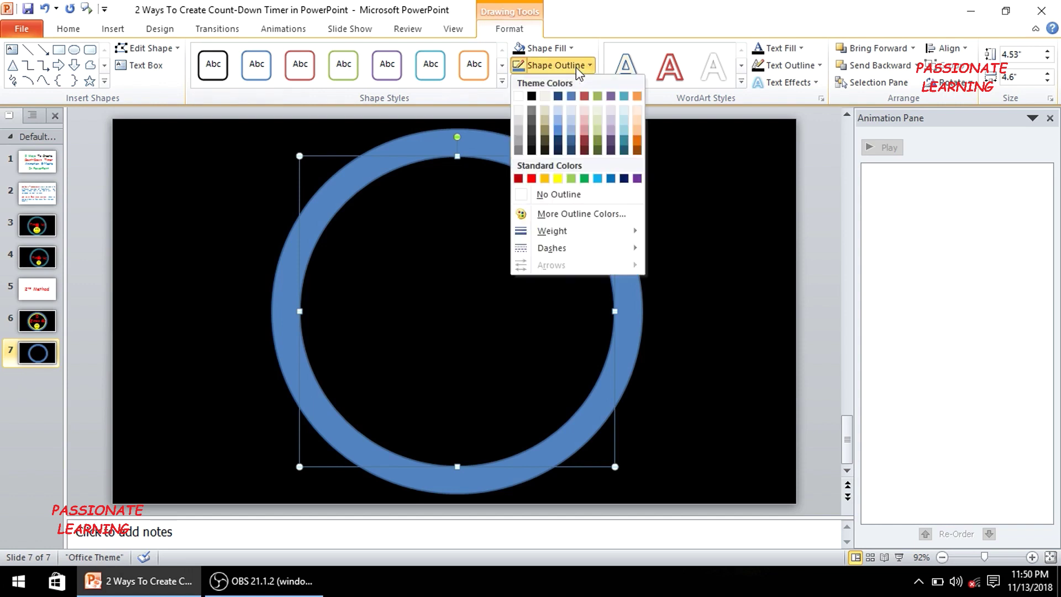
pyautogui.click(558, 178)
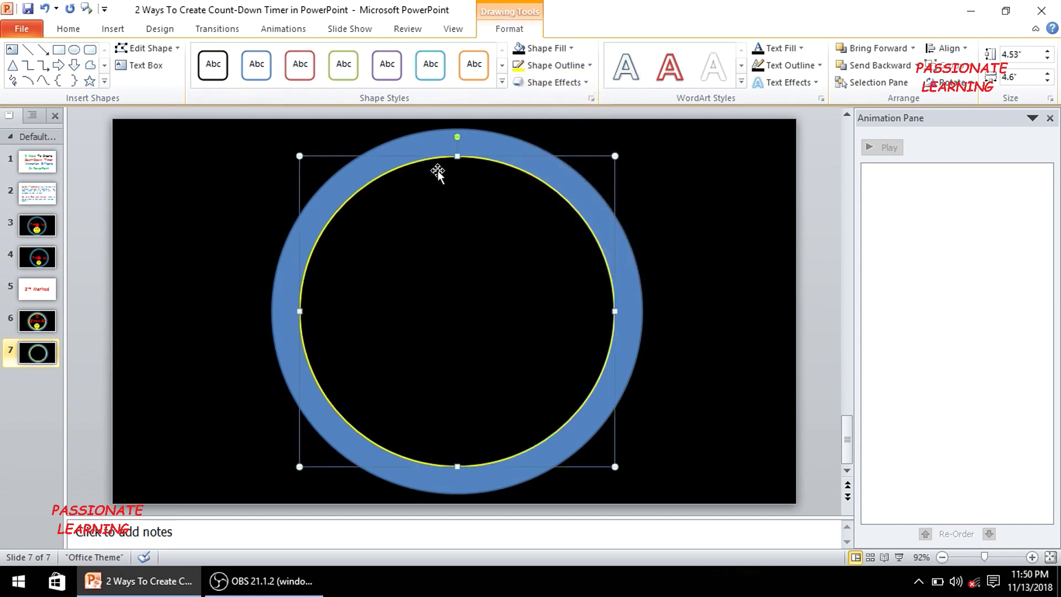
pyautogui.click(690, 190)
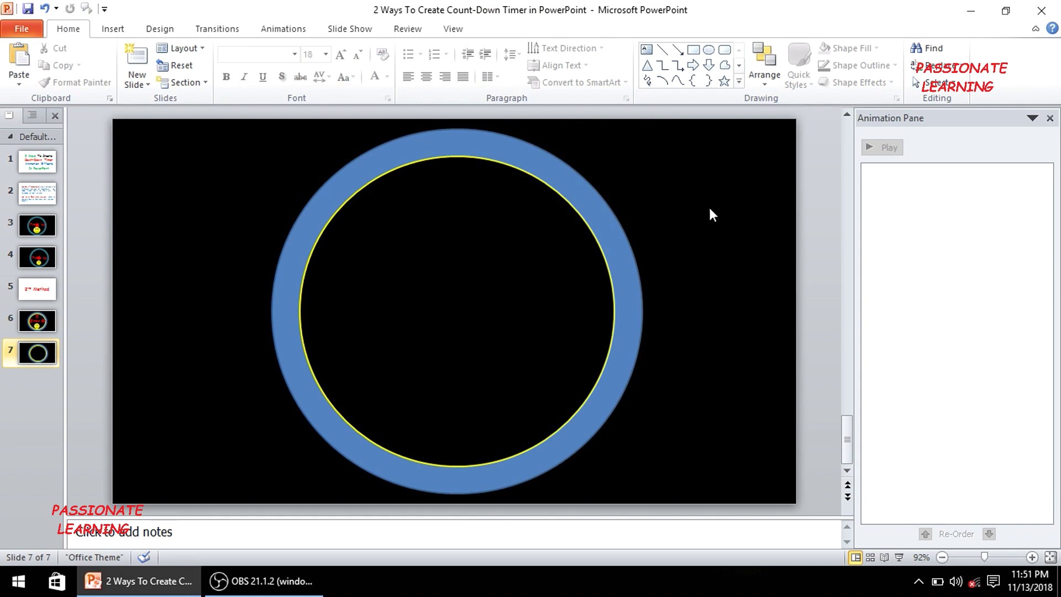
# Apply the Wheel entrance animation to the outer blue ring
pyautogui.click(467, 138)
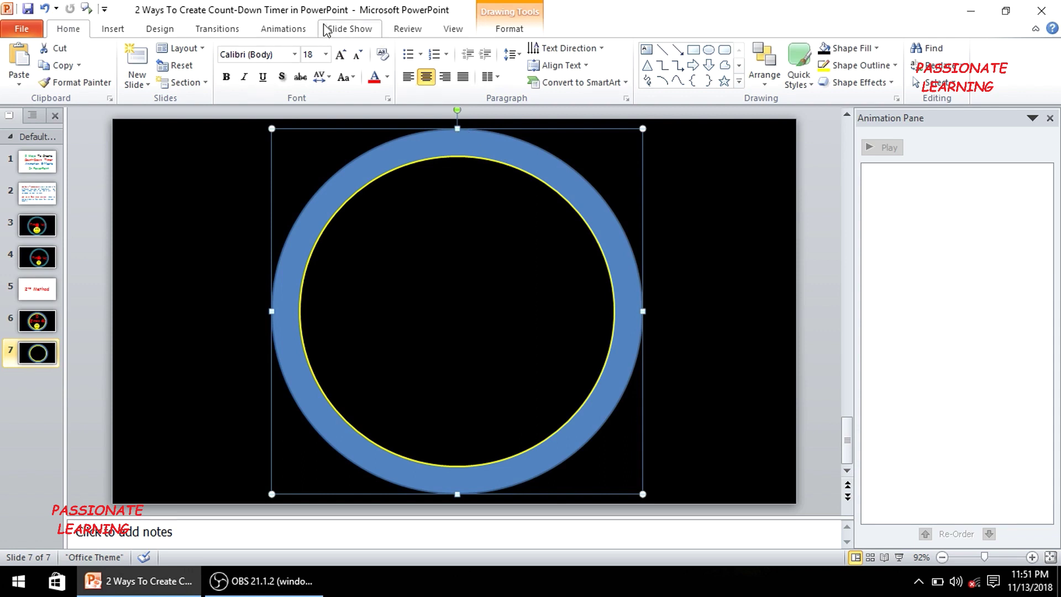
pyautogui.click(307, 31)
pyautogui.click(583, 63)
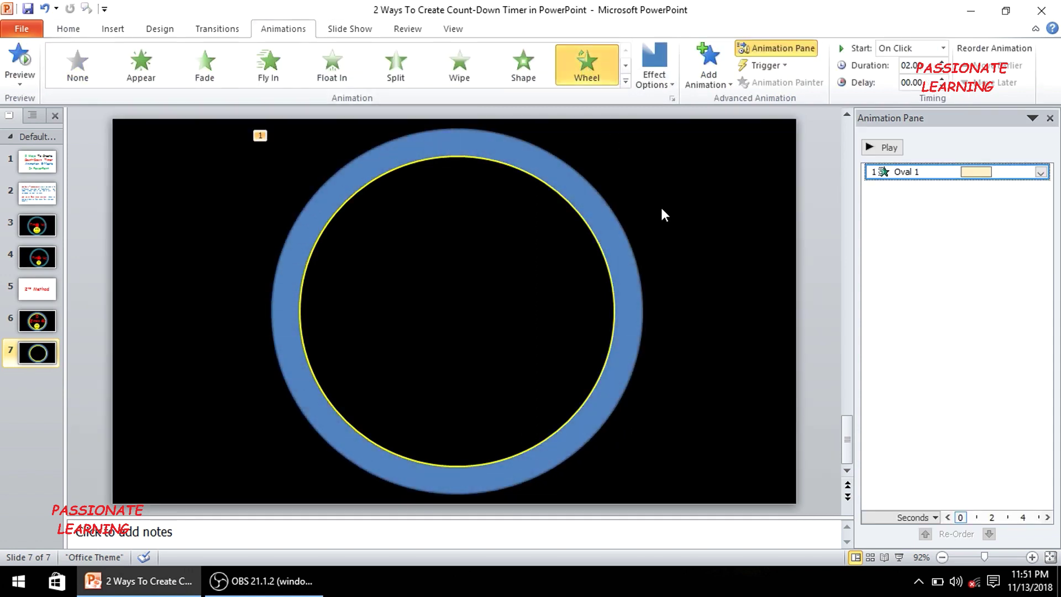
# Set the Wheel effect to 8 spokes, 1-second duration, repeating 5 times
pyautogui.doubleClick(946, 172)
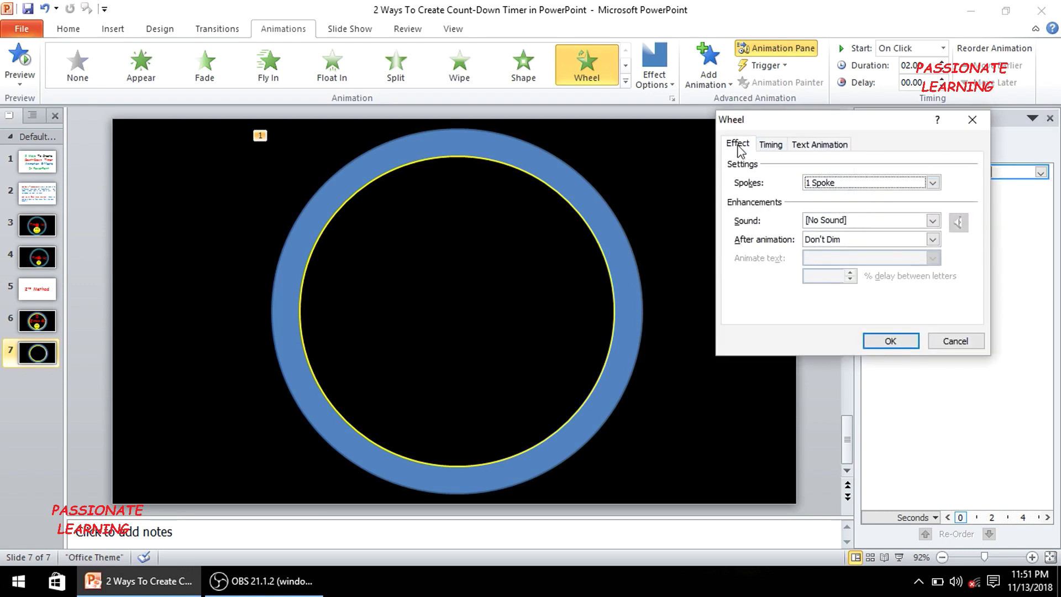
pyautogui.click(932, 183)
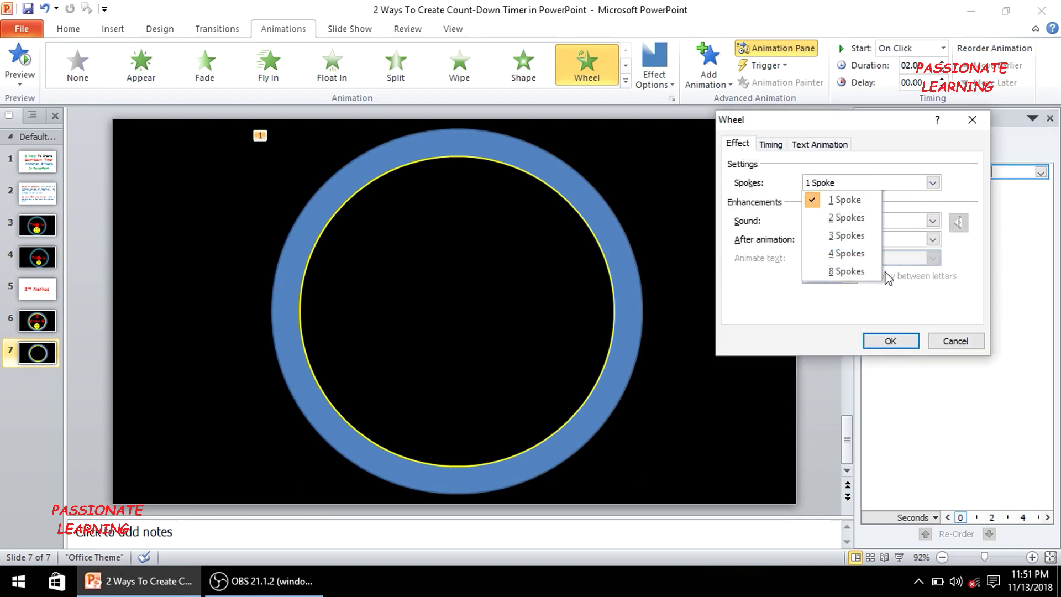
pyautogui.click(851, 272)
pyautogui.click(770, 145)
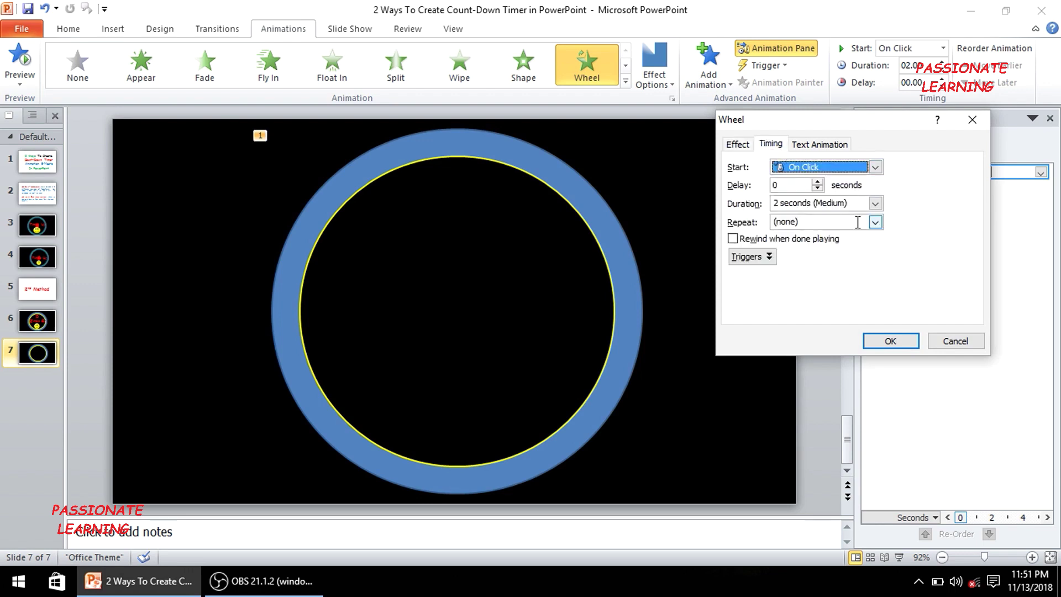
pyautogui.click(875, 203)
pyautogui.click(836, 246)
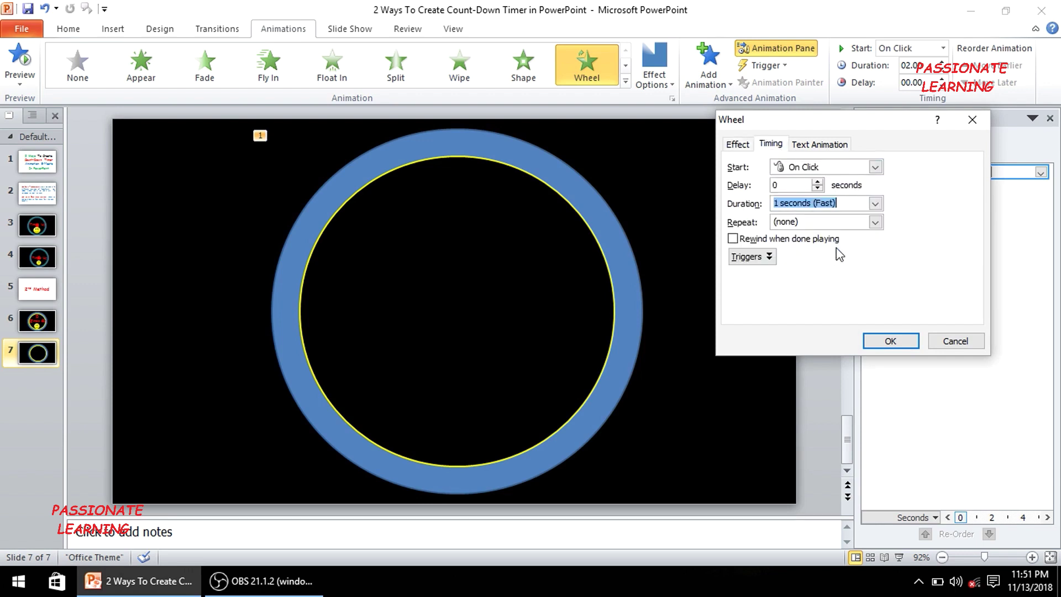
pyautogui.click(875, 221)
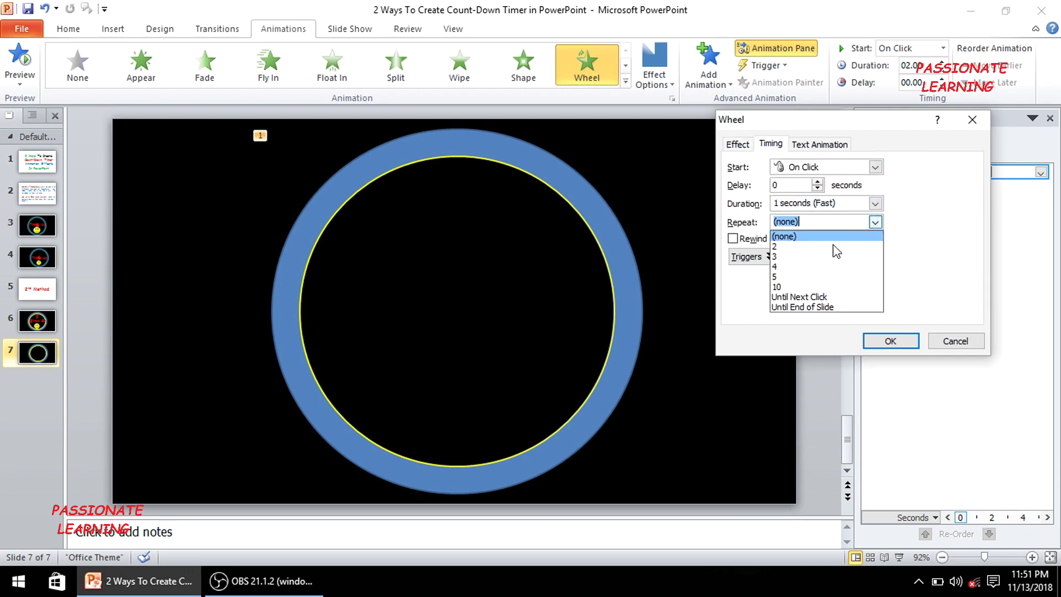
pyautogui.click(817, 281)
pyautogui.click(882, 341)
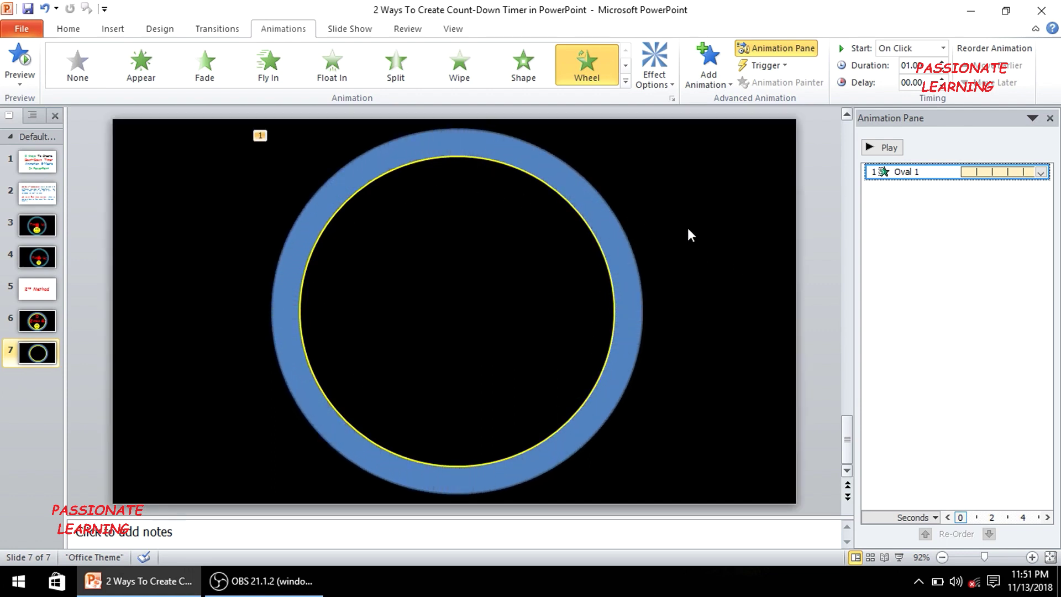
pyautogui.click(707, 240)
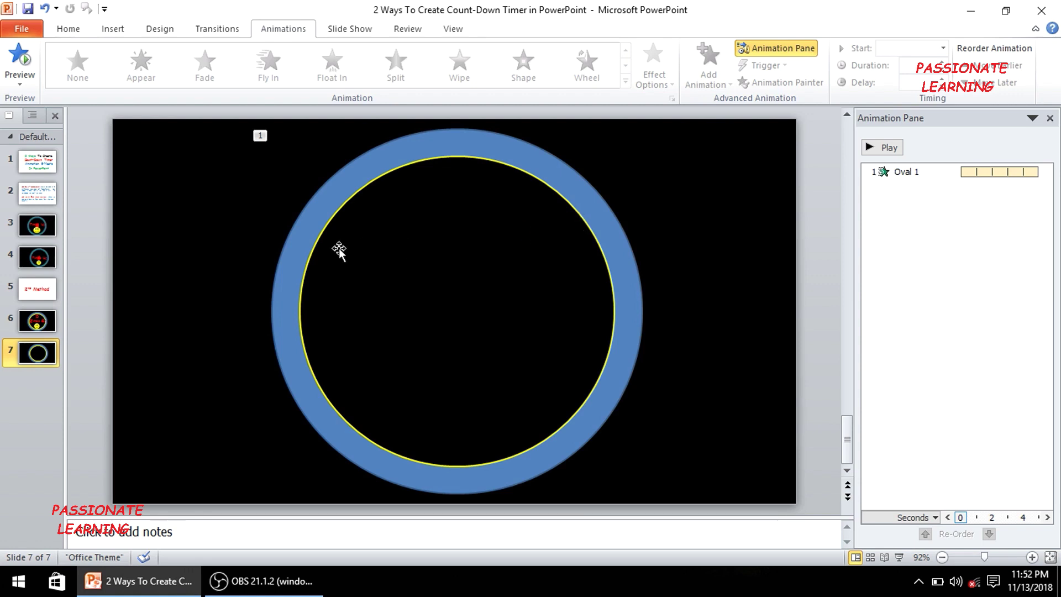
# Copy slide 4's numbers, Time's Up text and smiley, excluding the green donut, onto slide 7
pyautogui.click(38, 258)
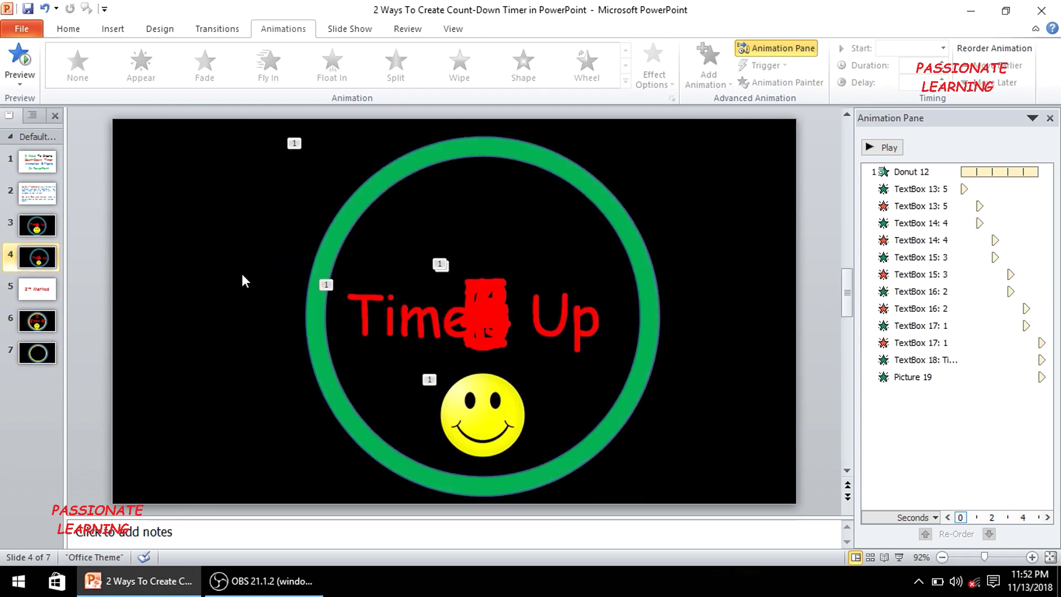
pyautogui.hotkey('ctrl', 'a')
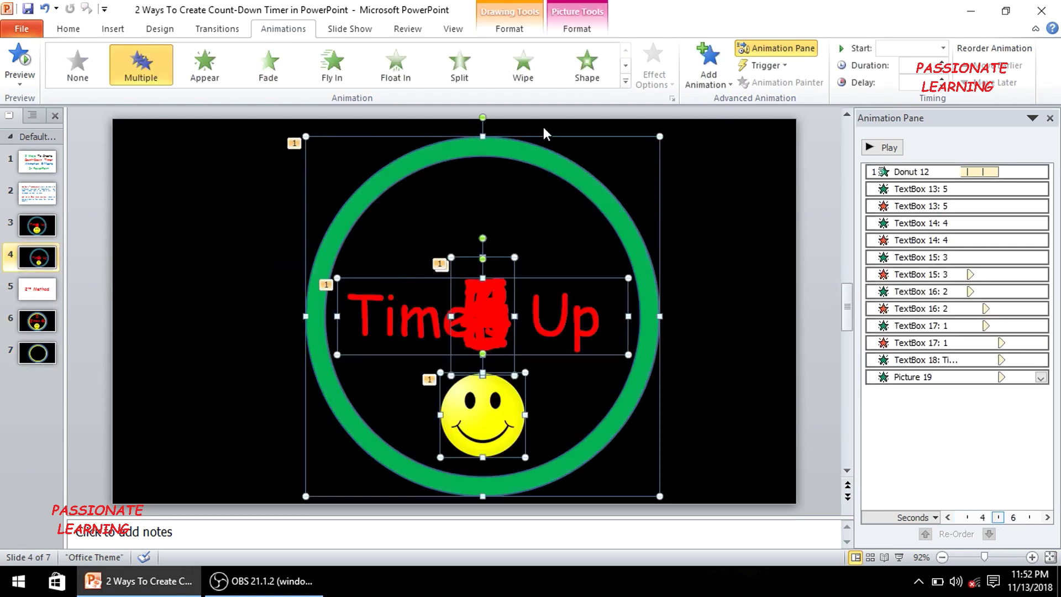
pyautogui.keyDown('ctrl'); pyautogui.click(475, 146); pyautogui.keyUp('ctrl')
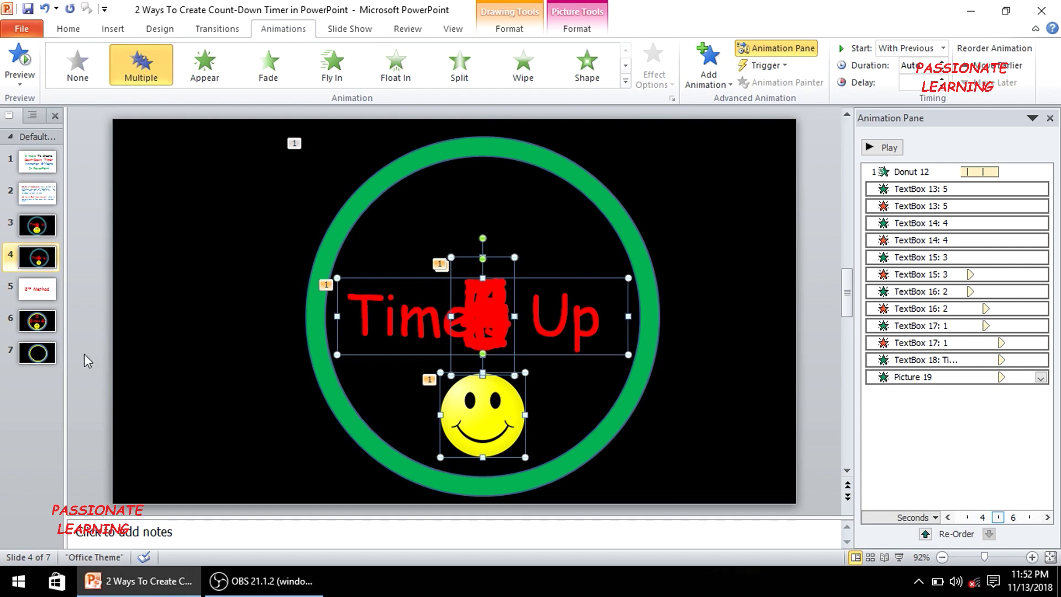
pyautogui.click(45, 353)
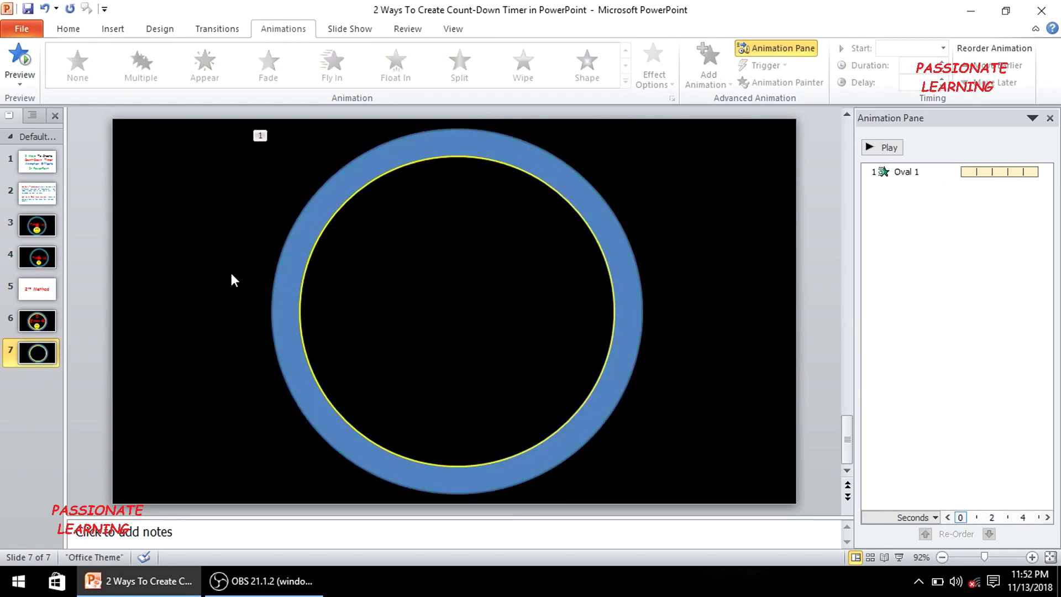
pyautogui.hotkey('ctrl', 'v')
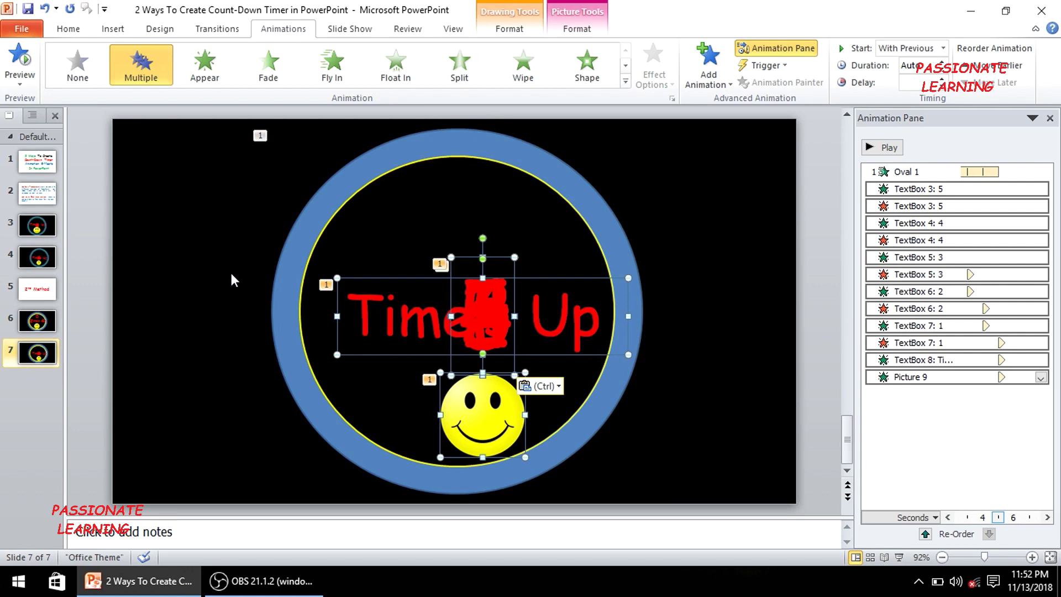
pyautogui.click(729, 303)
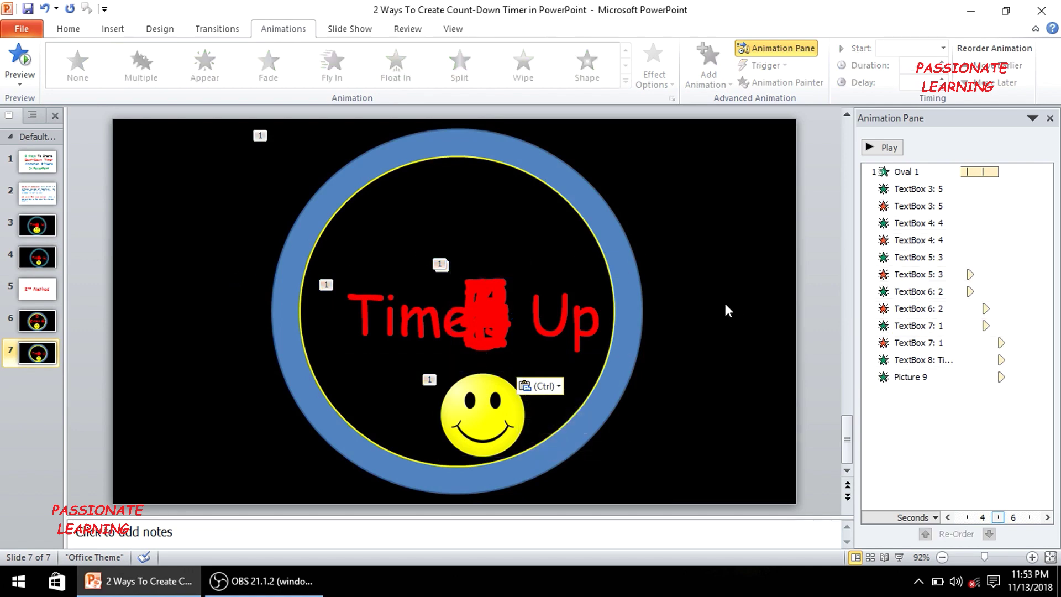
# Nudge the smiley slightly left and move the Time's Up text aside to the lower left
pyautogui.moveTo(471, 428); pyautogui.dragTo(442, 436)
pyautogui.click(674, 413)
pyautogui.click(410, 356)
pyautogui.moveTo(410, 355); pyautogui.dragTo(199, 452)
# Spread numbers 1–5 around the ring: top, left, bottom near the smiley, right, and top
pyautogui.click(446, 328)
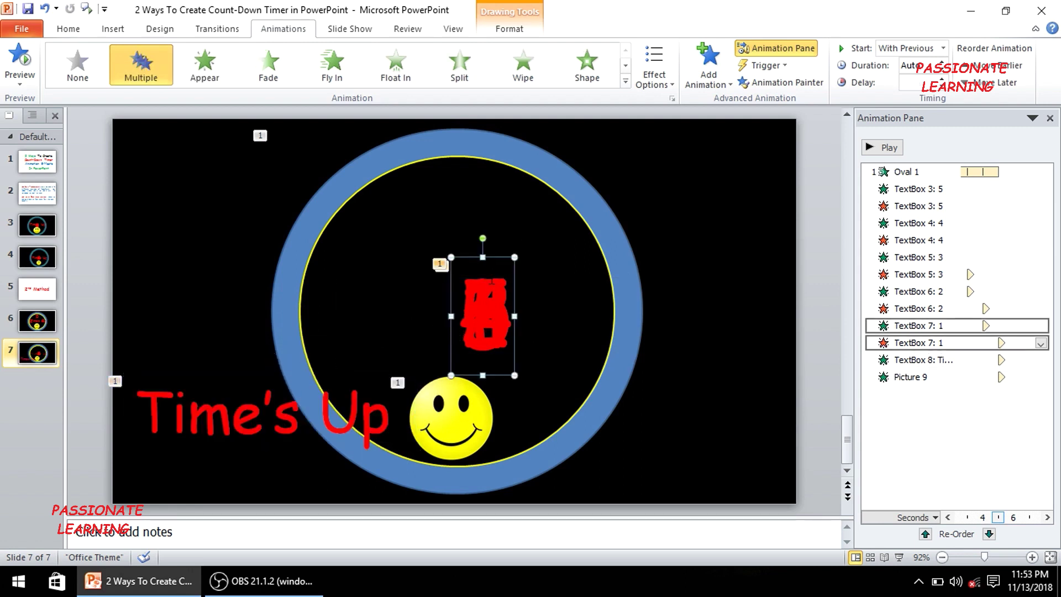
pyautogui.moveTo(467, 264); pyautogui.dragTo(435, 158)
pyautogui.click(485, 258)
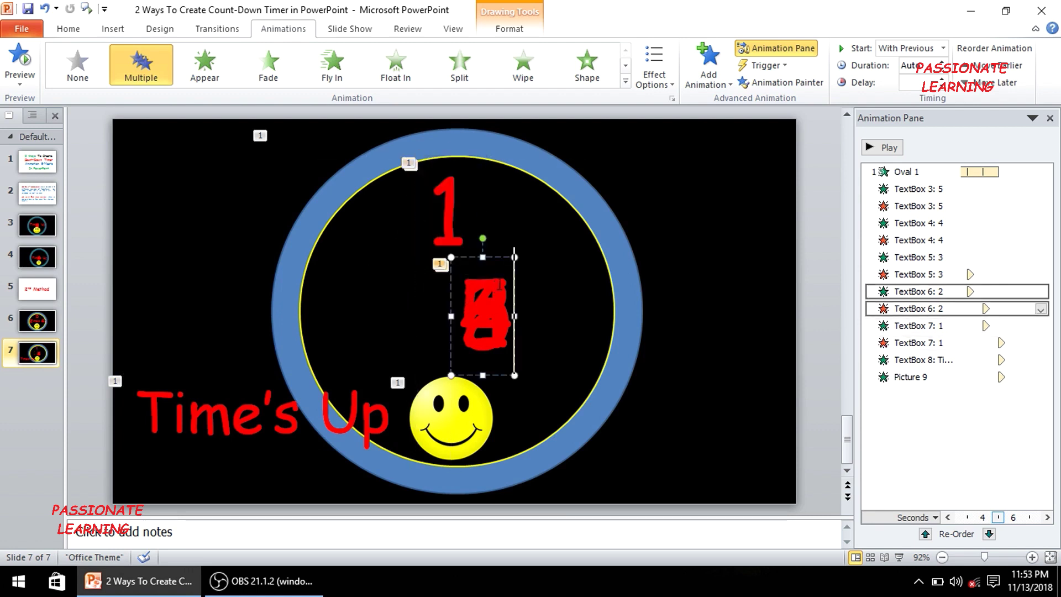
pyautogui.moveTo(485, 259); pyautogui.dragTo(357, 253)
pyautogui.click(478, 264)
pyautogui.moveTo(479, 264); pyautogui.dragTo(469, 342)
pyautogui.click(500, 331)
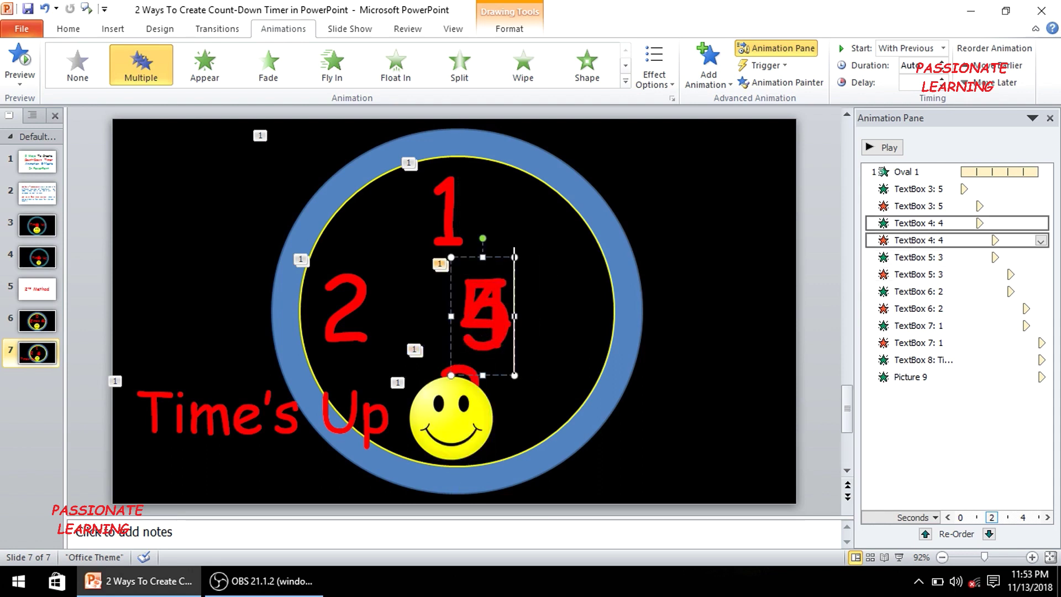
pyautogui.moveTo(494, 260); pyautogui.dragTo(583, 257)
pyautogui.click(492, 255)
pyautogui.moveTo(492, 255); pyautogui.dragTo(465, 155)
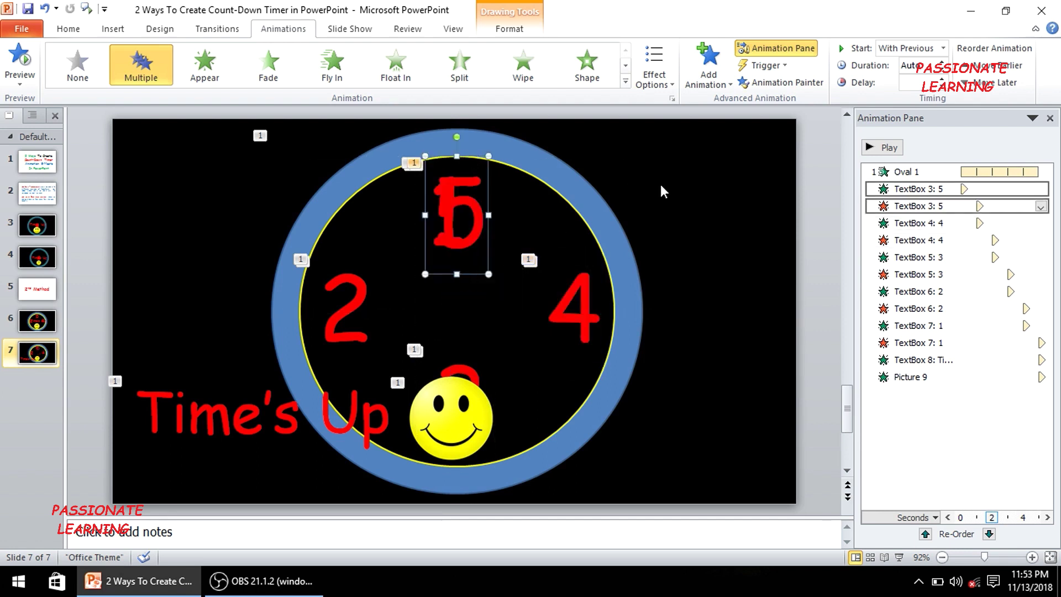
pyautogui.click(674, 199)
# Move the Time's Up text back to the ring's centre and save the presentation
pyautogui.click(263, 409)
pyautogui.moveTo(225, 373); pyautogui.dragTo(421, 265)
pyautogui.click(685, 302)
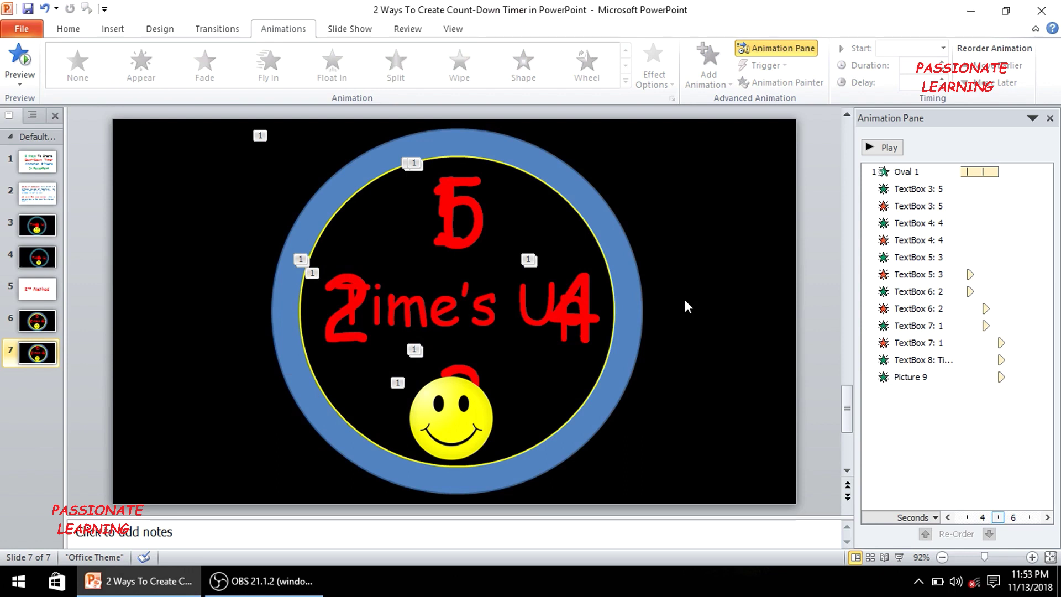
pyautogui.hotkey('ctrl', 's')
pyautogui.scroll(-1, 147, 44)
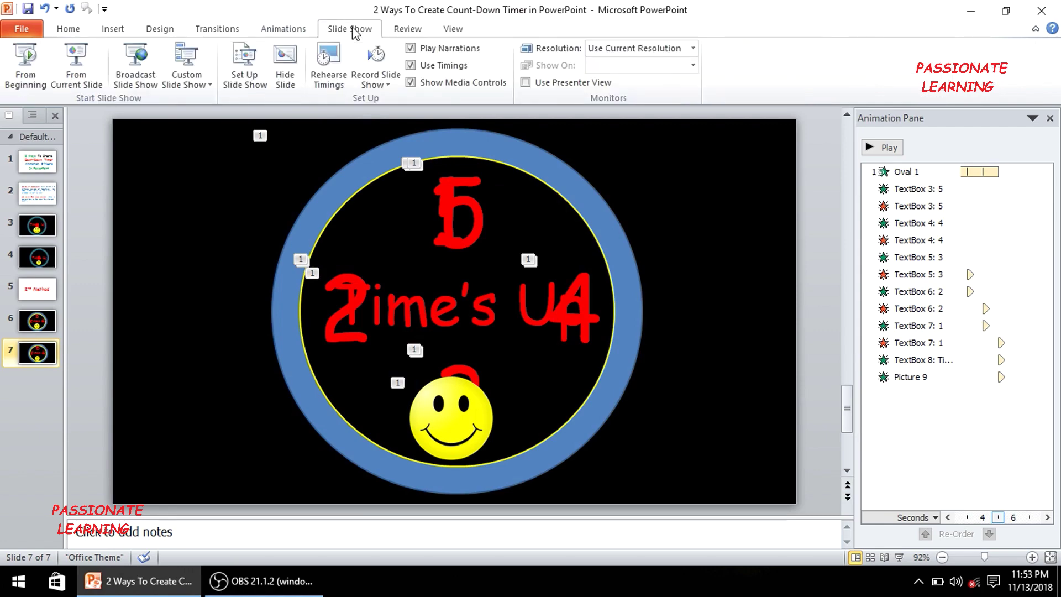
pyautogui.click(75, 69)
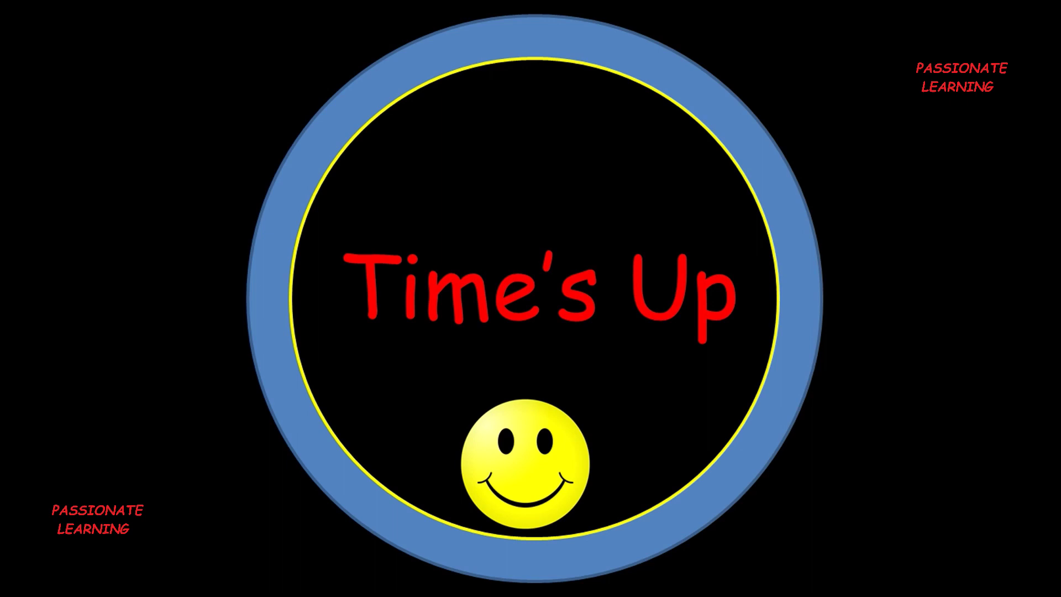
pyautogui.press('Escape')
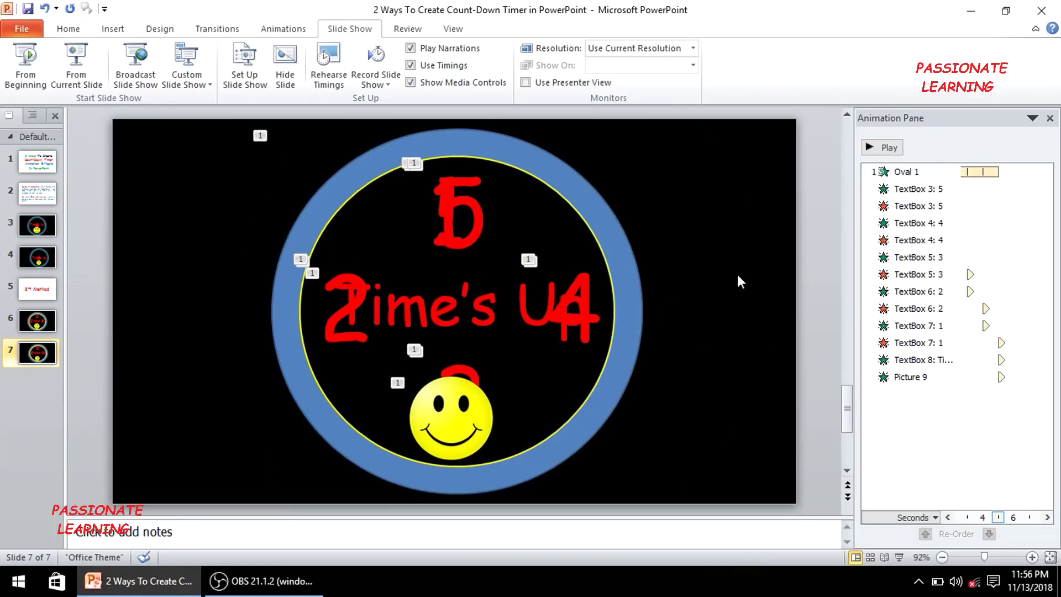
pyautogui.click(37, 161)
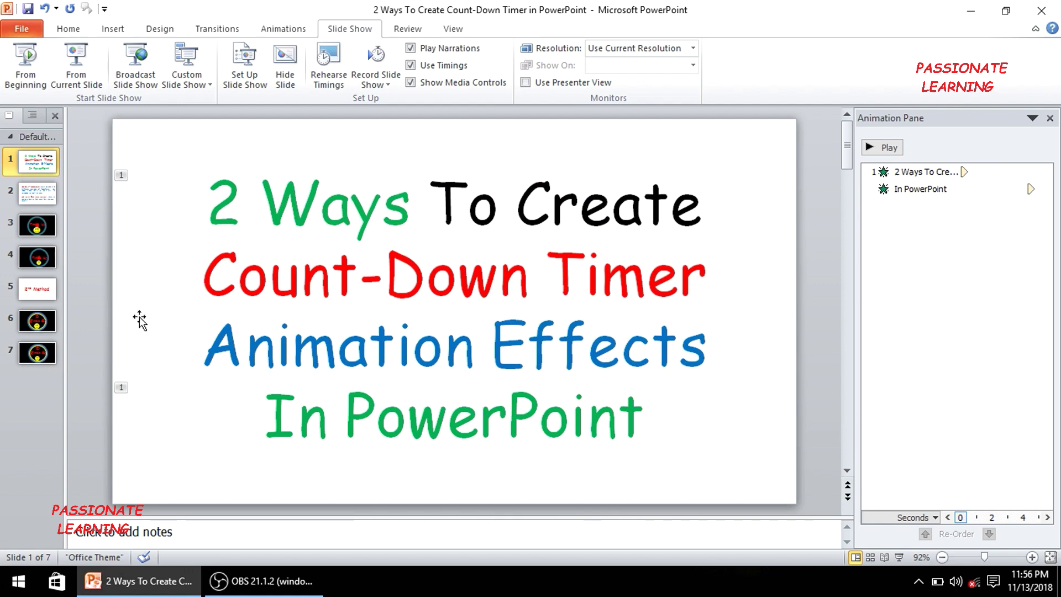
pyautogui.click(38, 257)
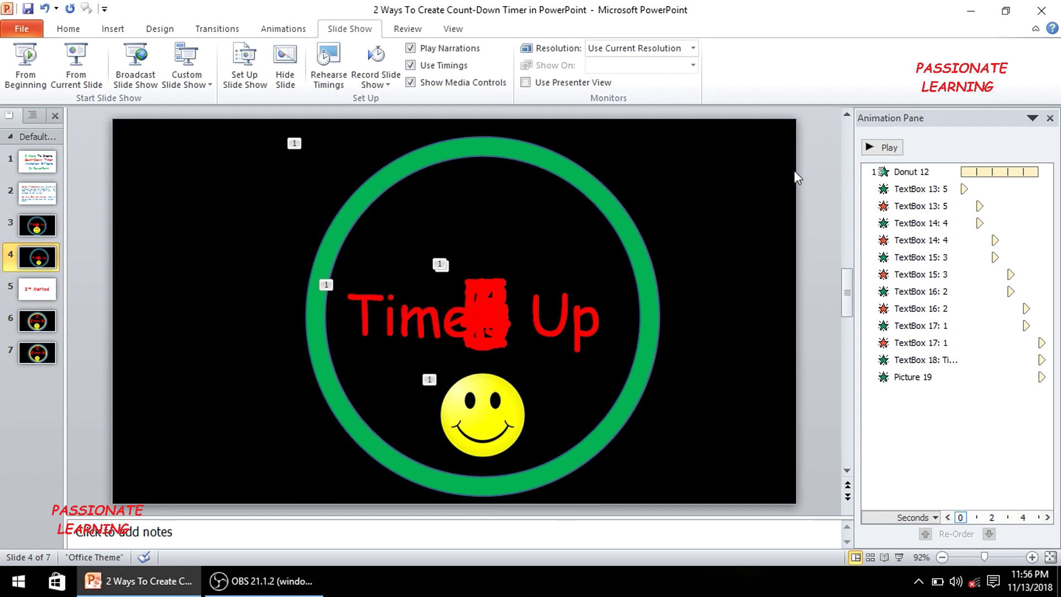
pyautogui.click(888, 148)
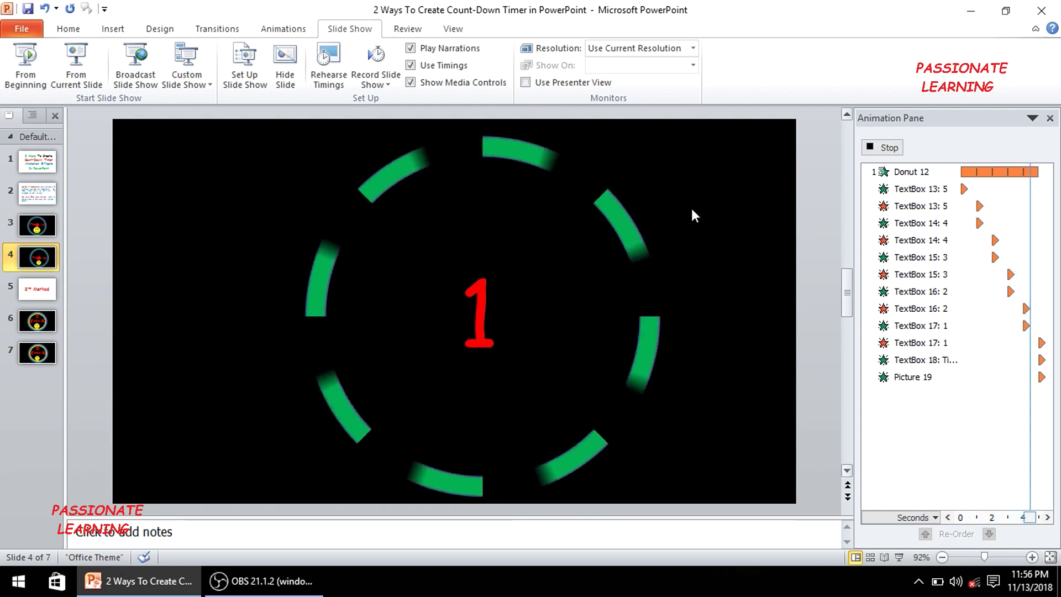
pyautogui.click(34, 352)
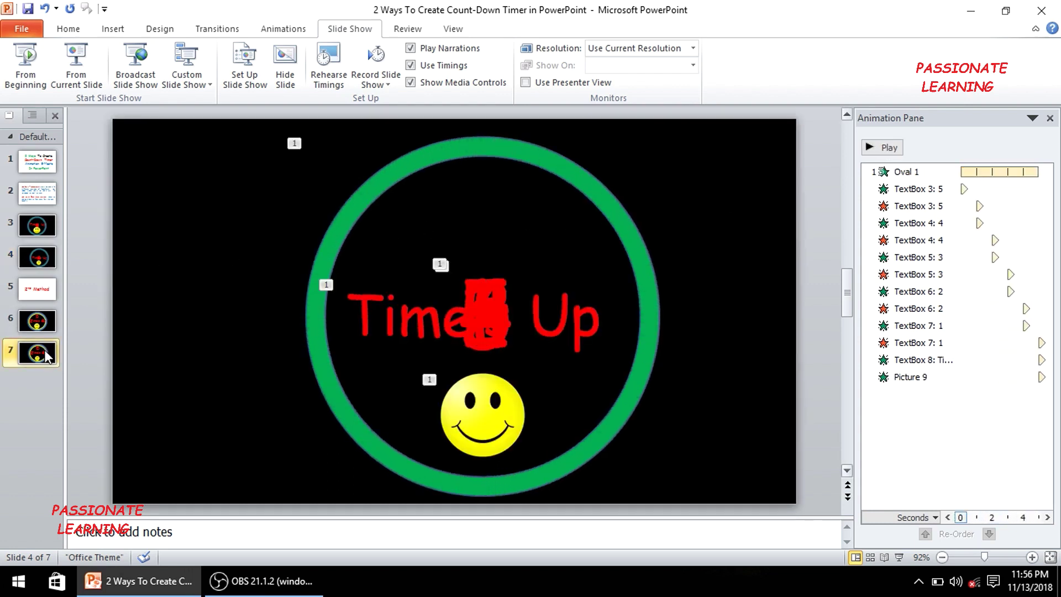